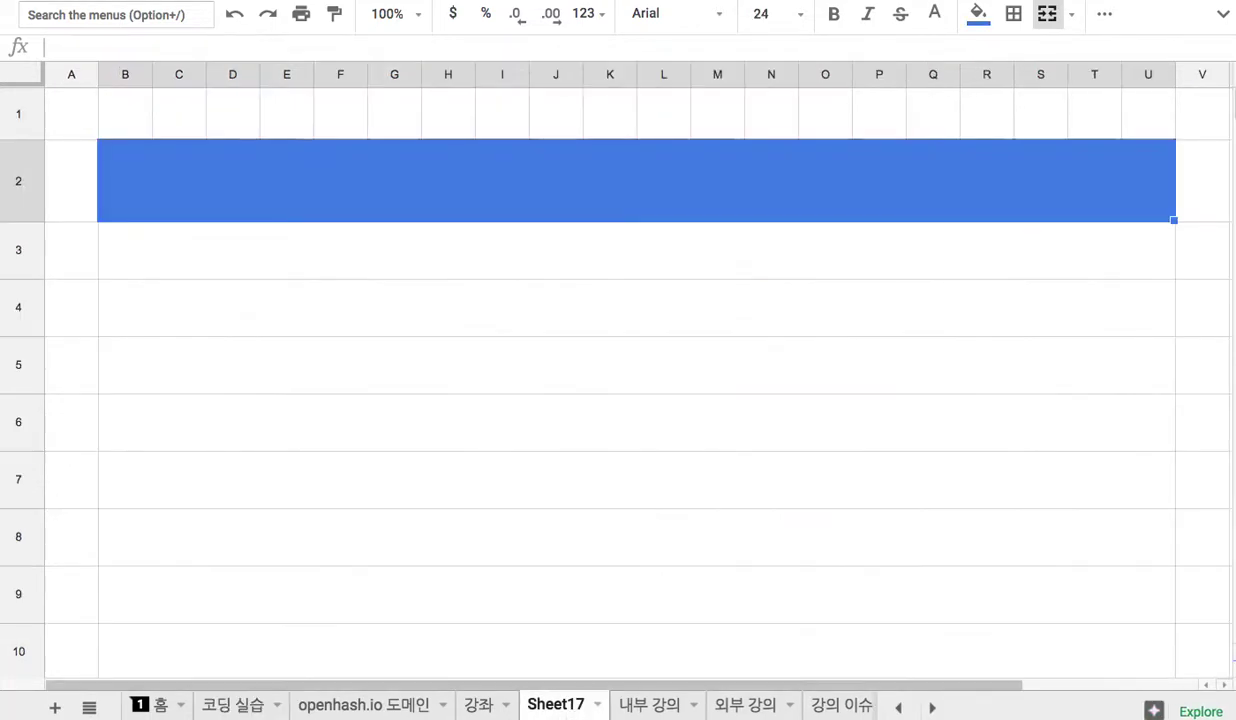
Step: Enter the heading "Command" in the merged blue title cell in row 2
type("C")
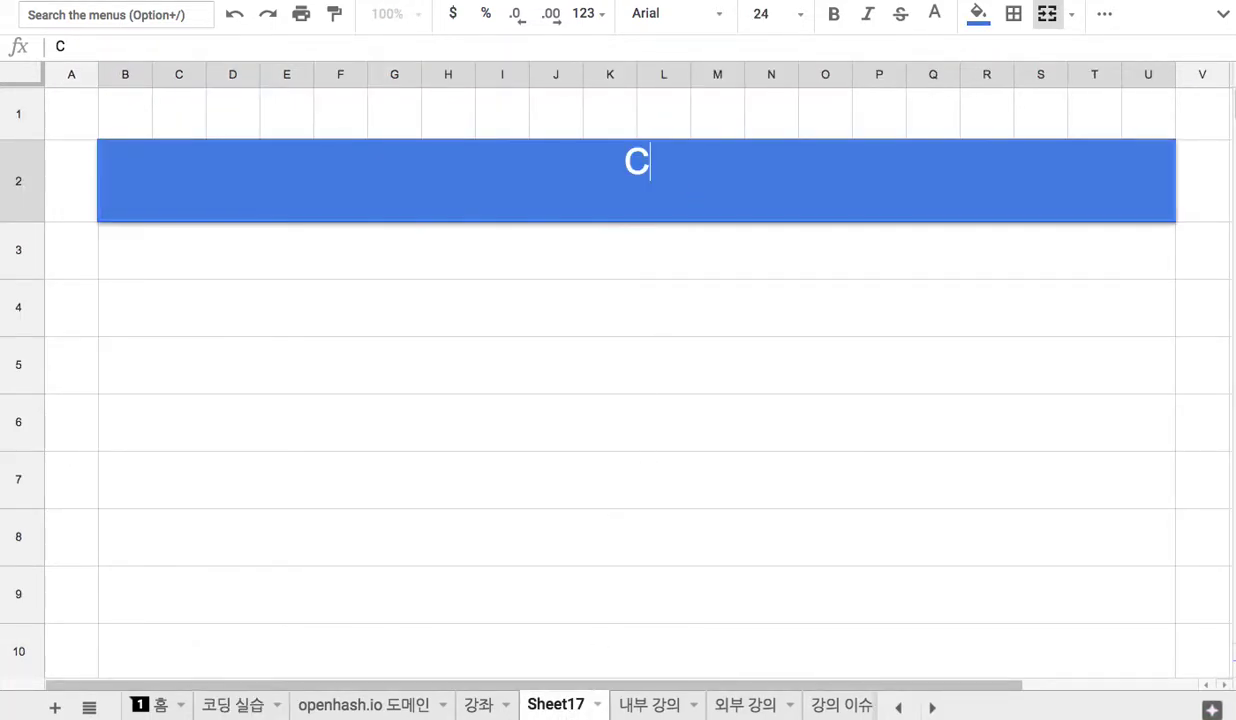
type("ommand")
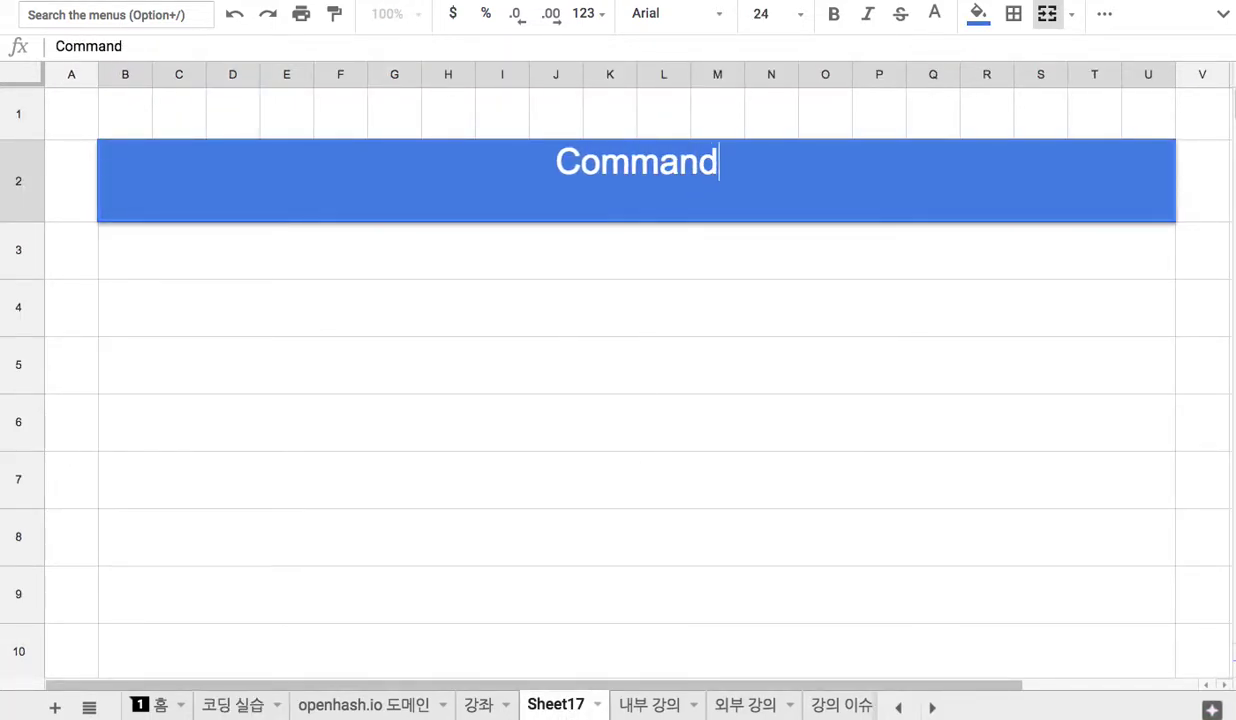
key("Return")
Step: Enter "1. 교육도시 구성원들 간 지휘 명령 체계를 구성" in the merged cell in row 3
type("1. ")
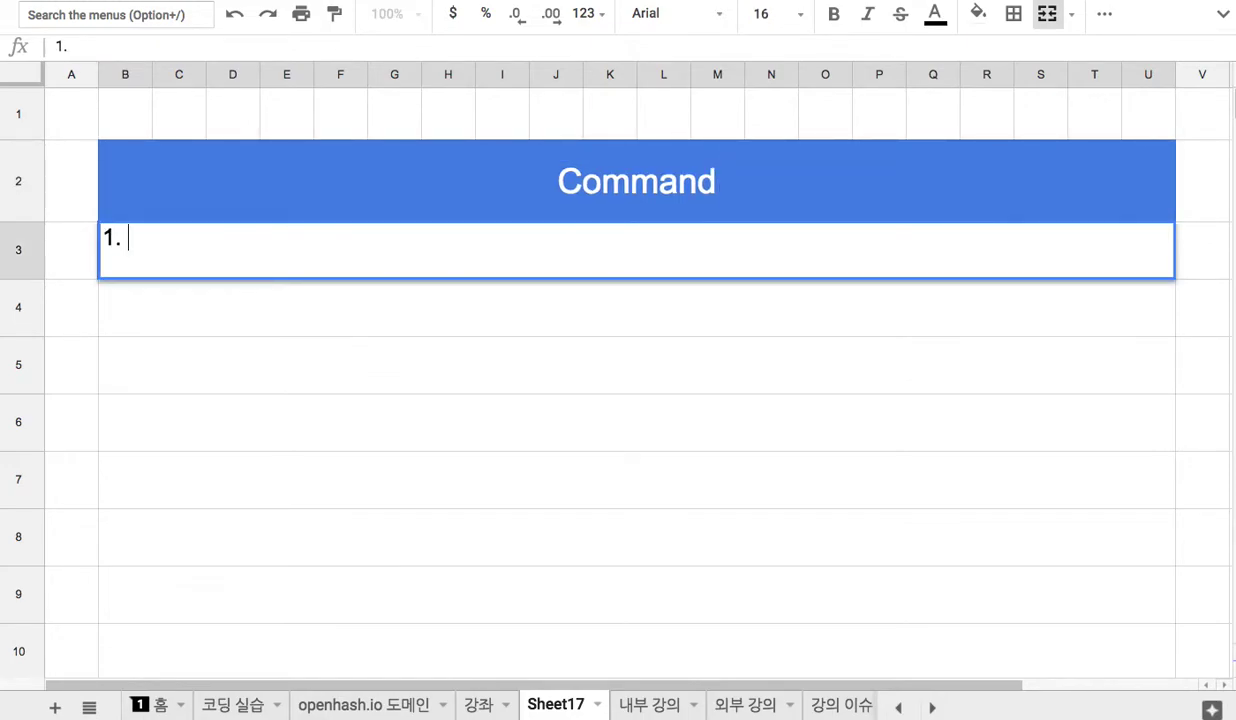
type("교육도시")
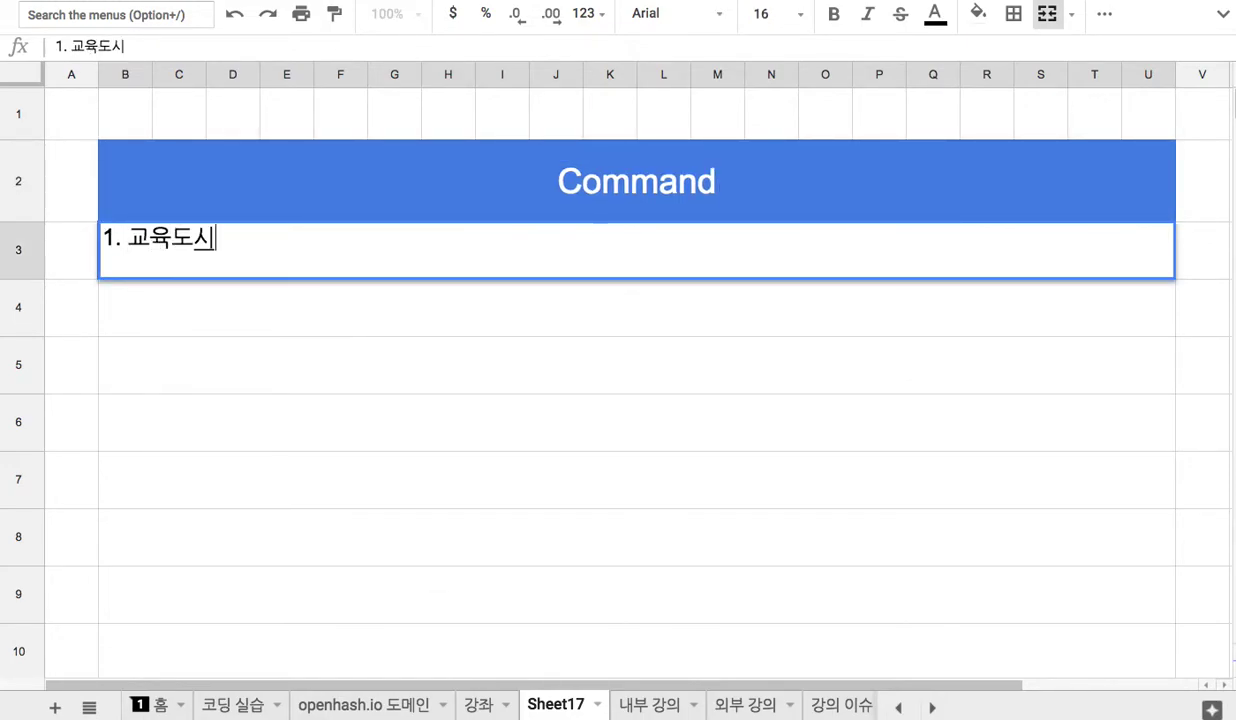
type(" 굿성원들 간")
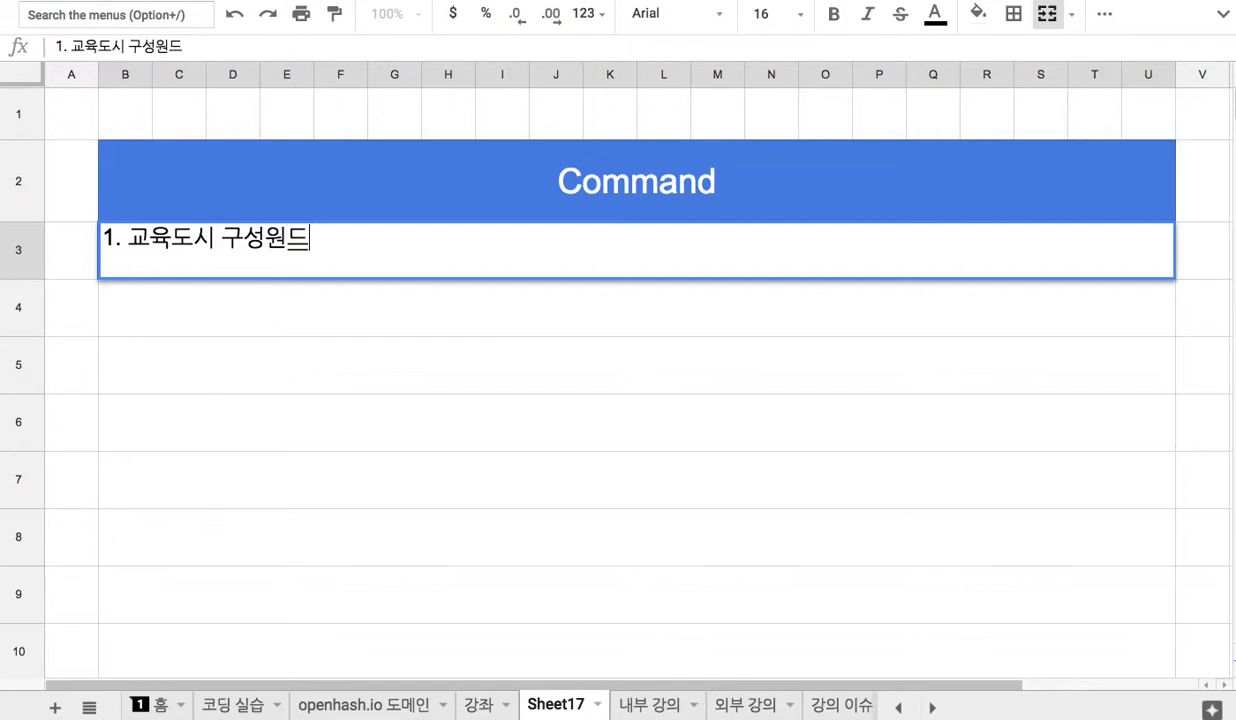
type(" 지")
type("휘")
type(" 명령 첵")
type("계를 구성")
key("Return")
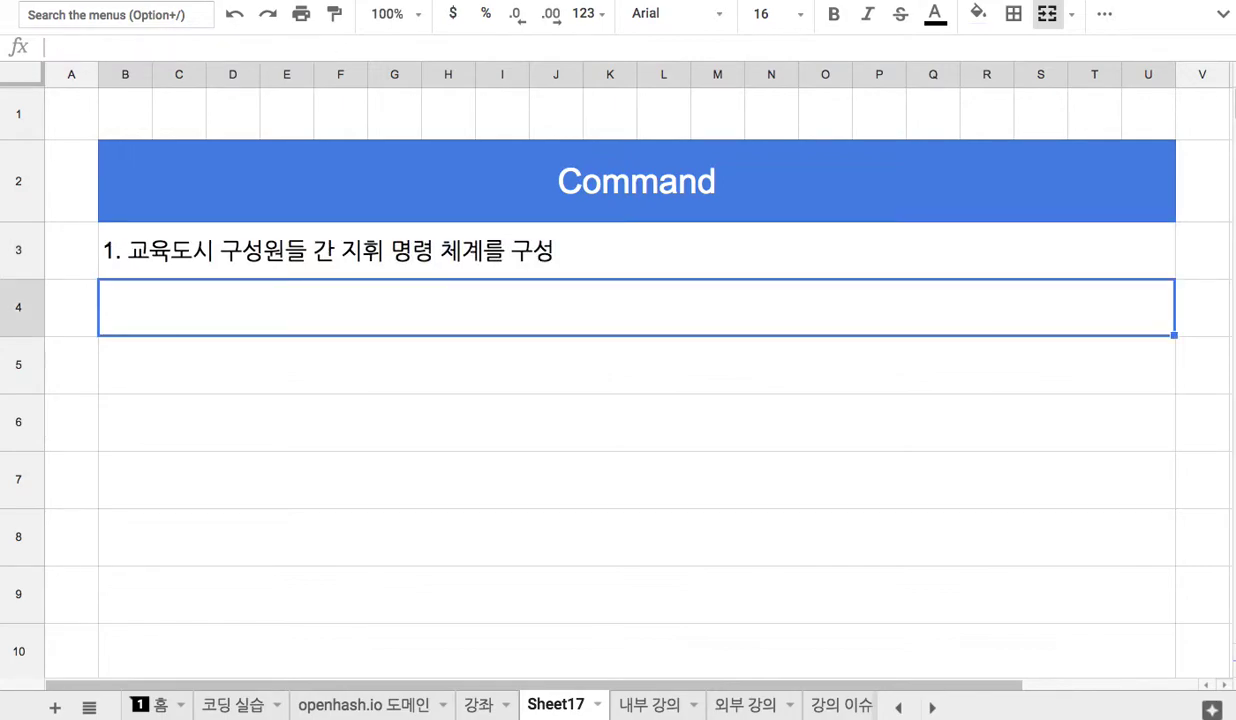
double_click(541, 258)
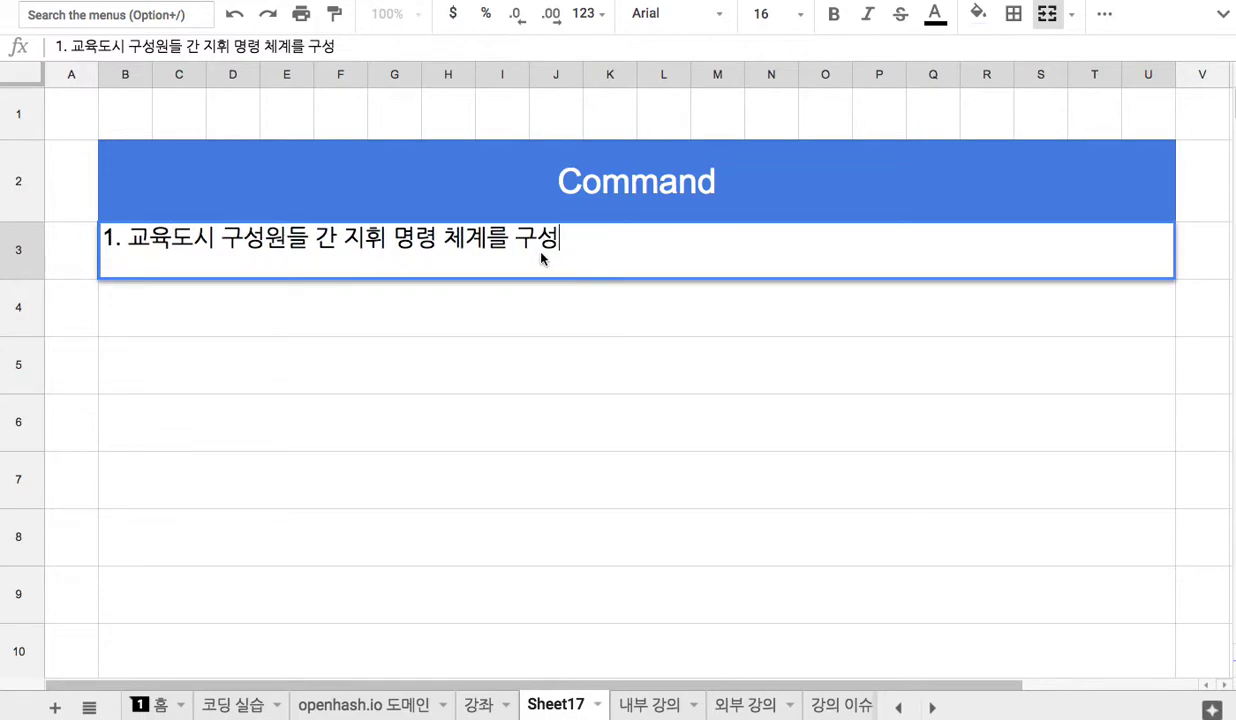
Step: Enter "2. 모든 시민들은 근로 의무 => 지시와 이행의 상하 관계가 존재" in the merged cell in row 4
left_click(497, 309)
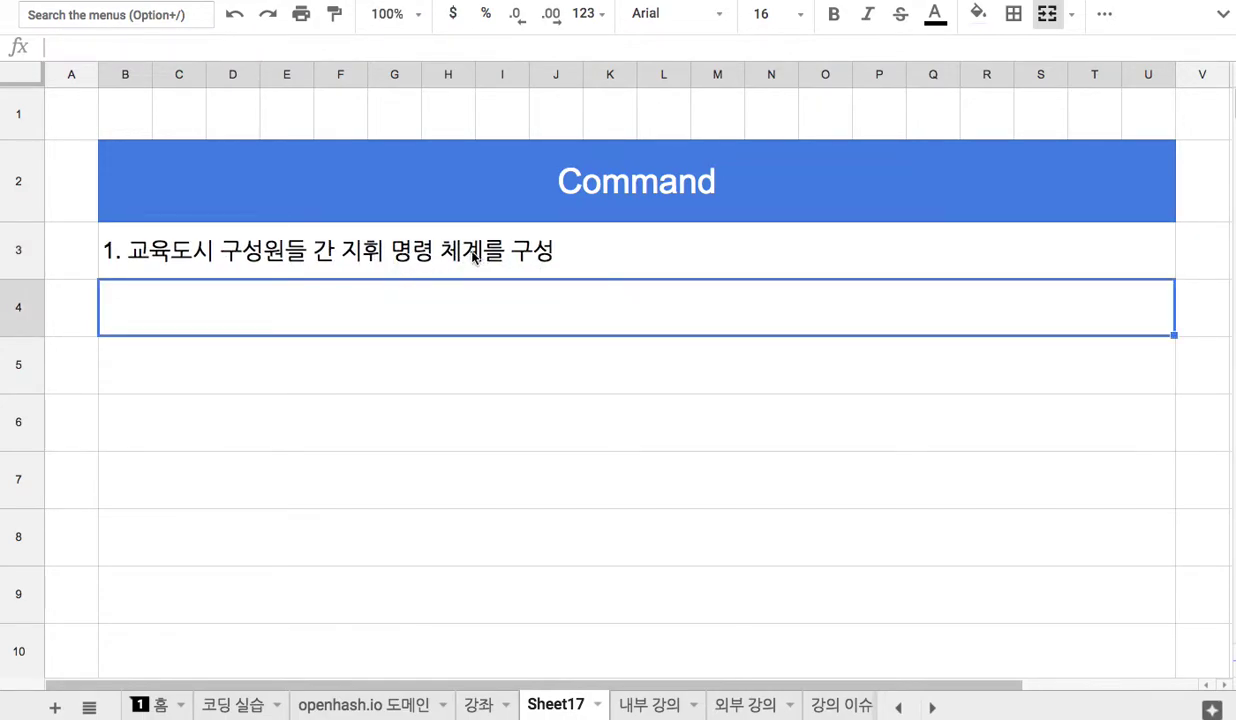
type("2")
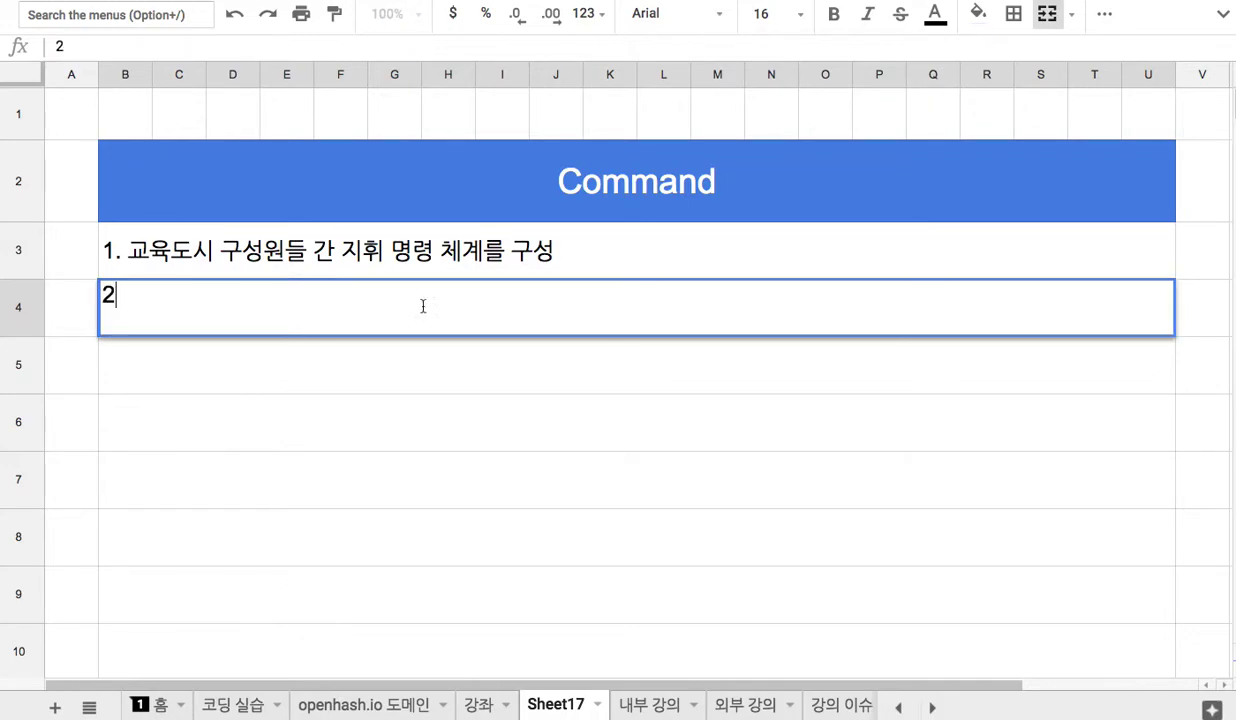
type(". 모든 시민들은 근")
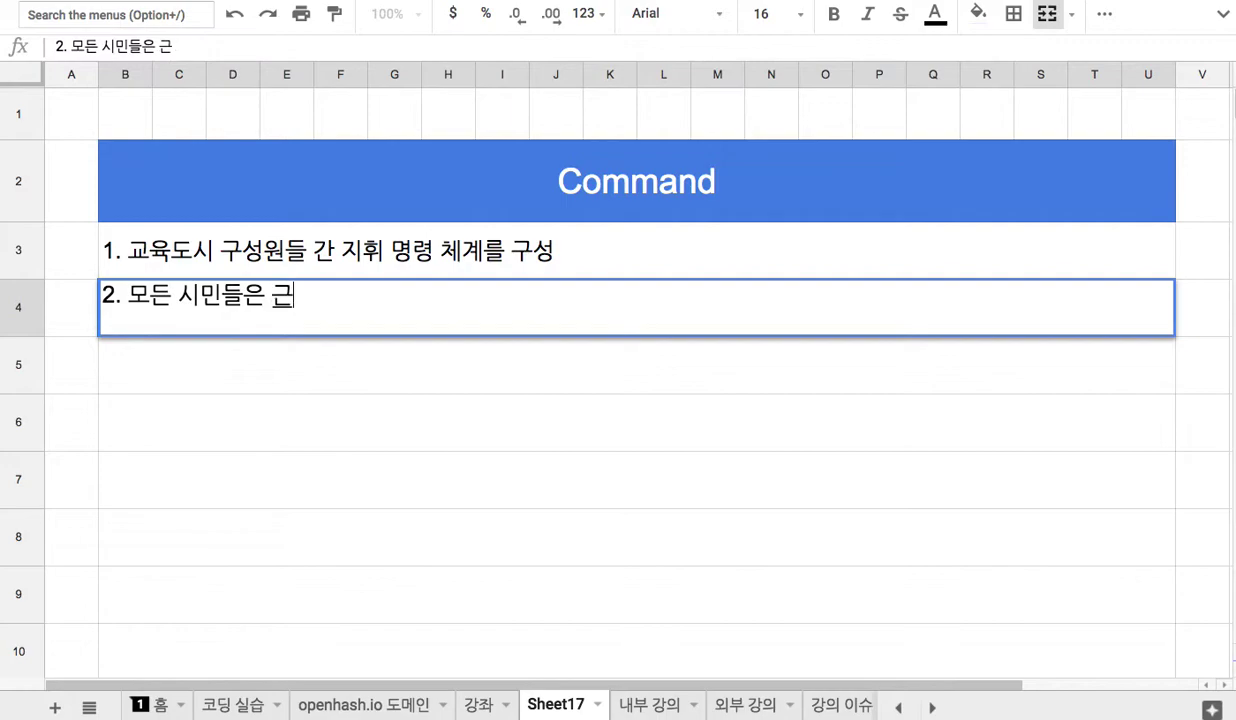
type("로 의무")
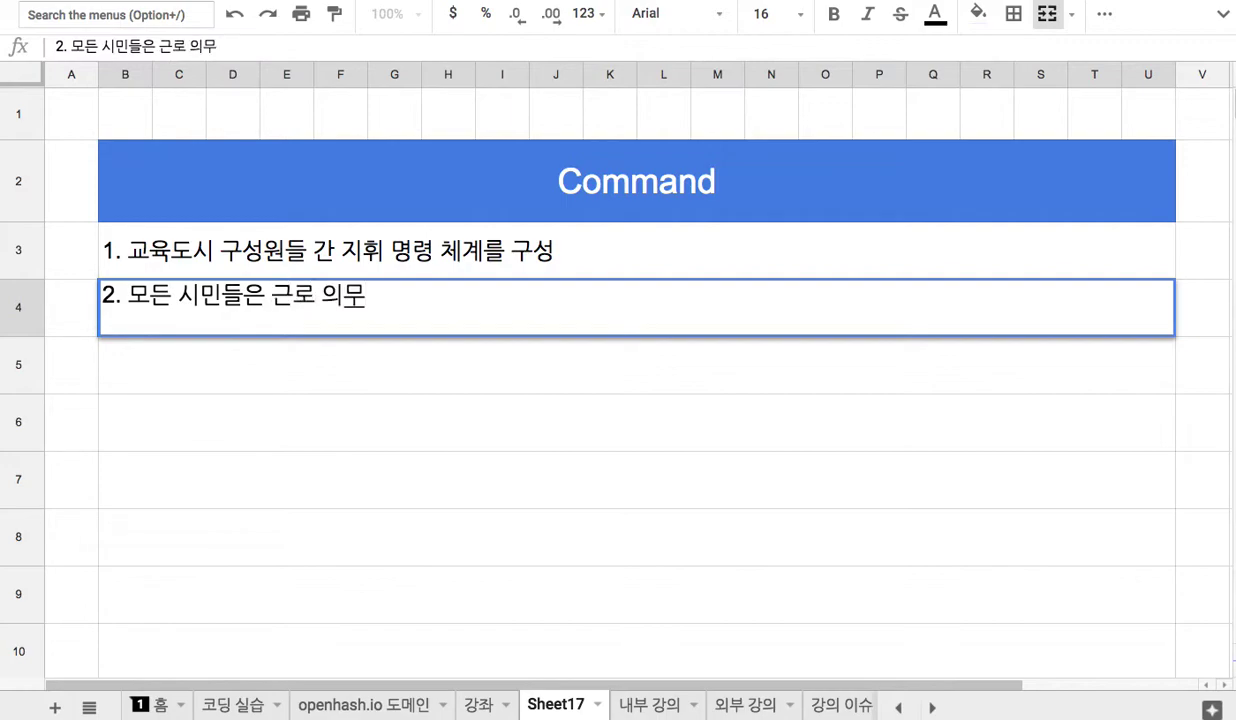
type(" =>")
type("지시와 이행")
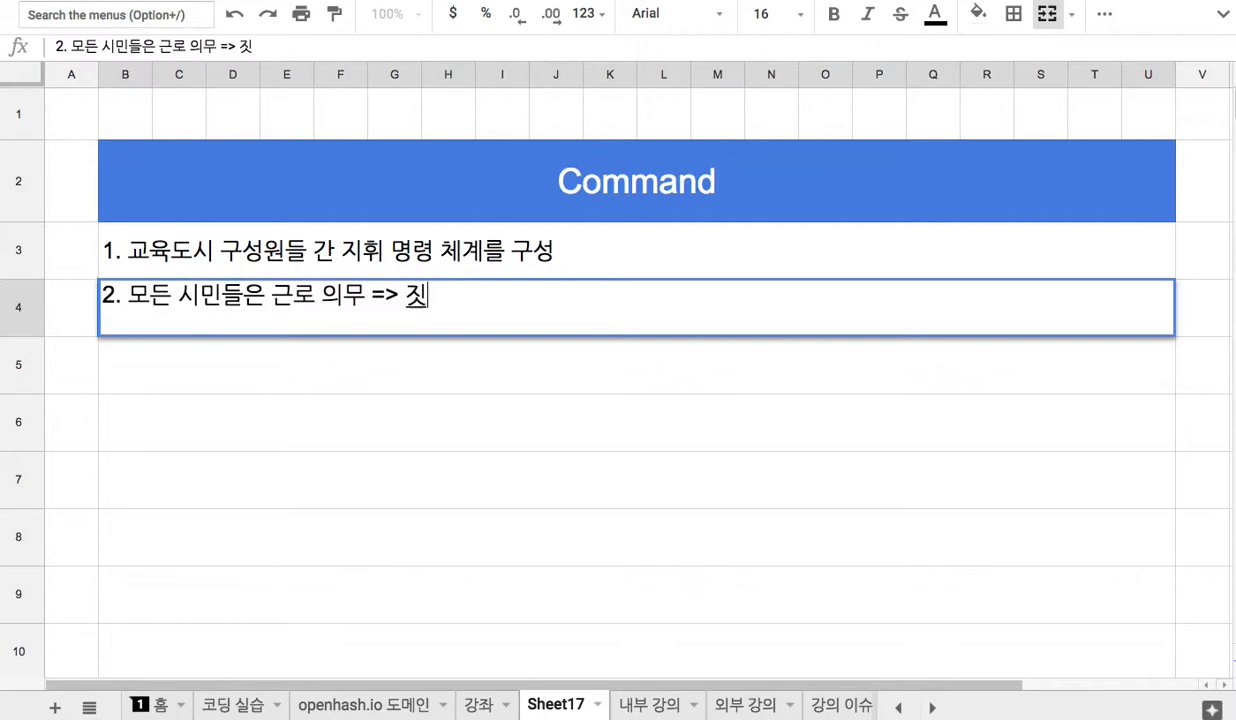
type("의 ")
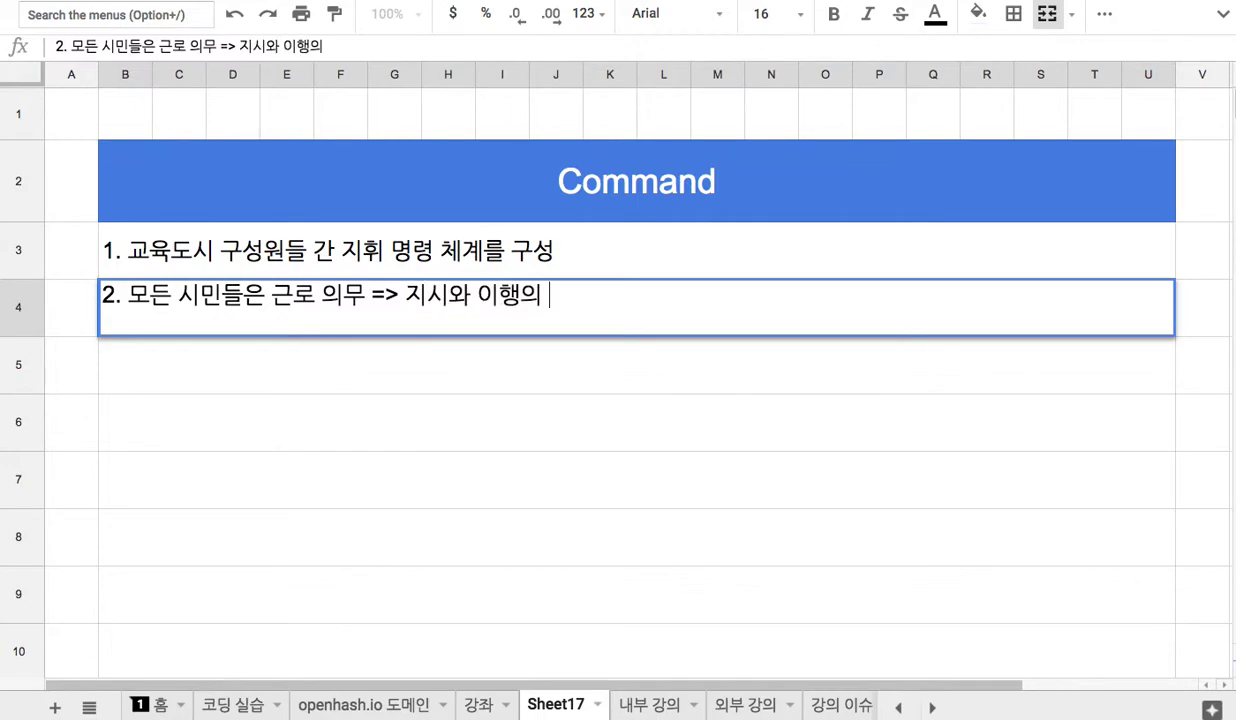
type("상하 관계가 존")
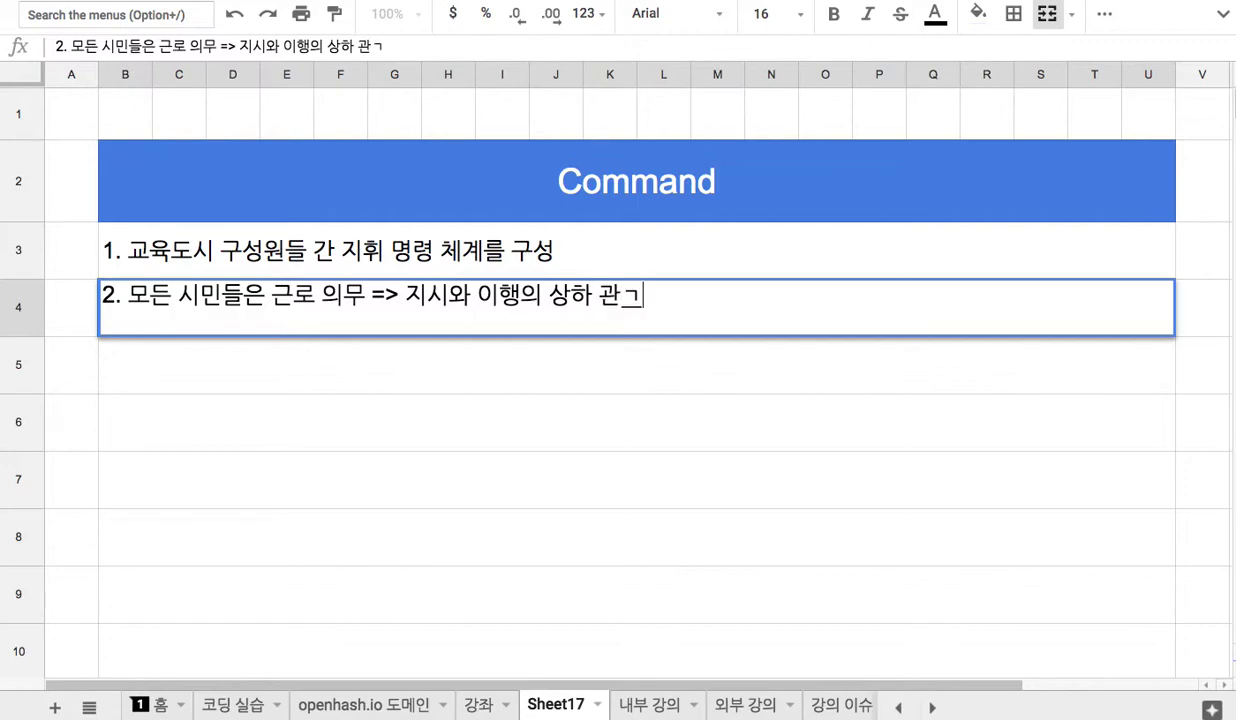
type("재")
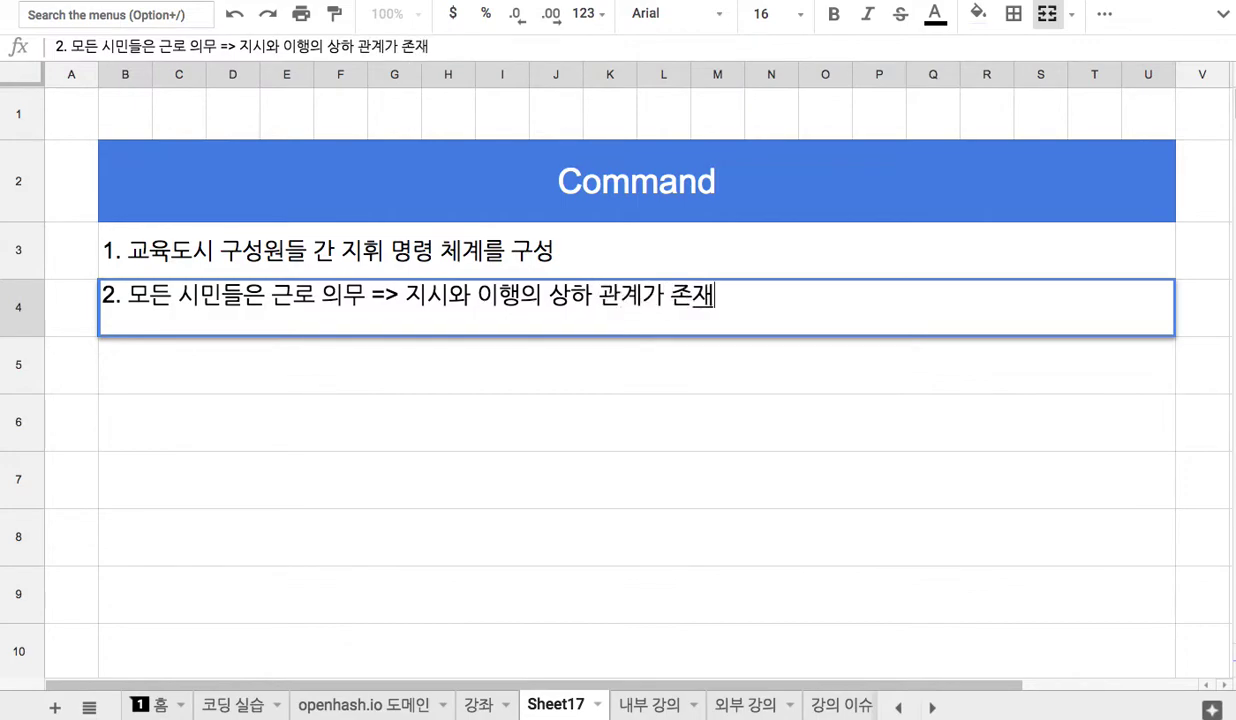
key("Return")
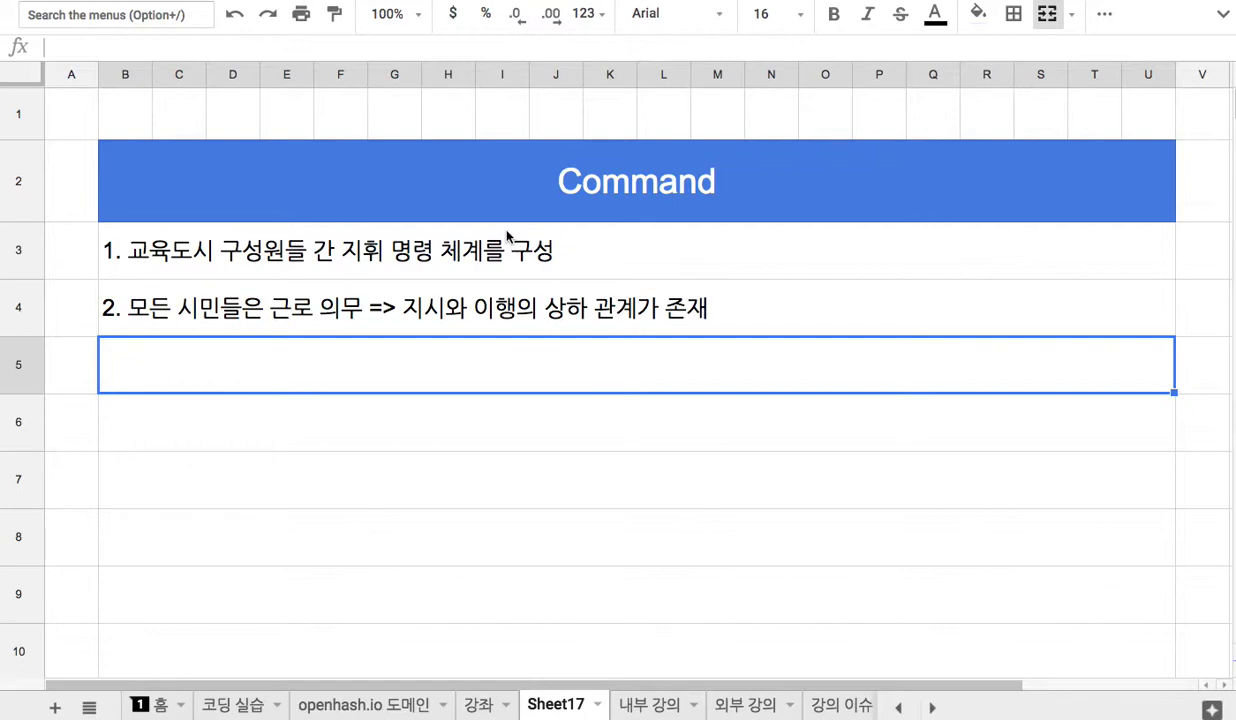
Step: Begin the entry in the merged cell in row 5 with the item number "3."
left_click(529, 311)
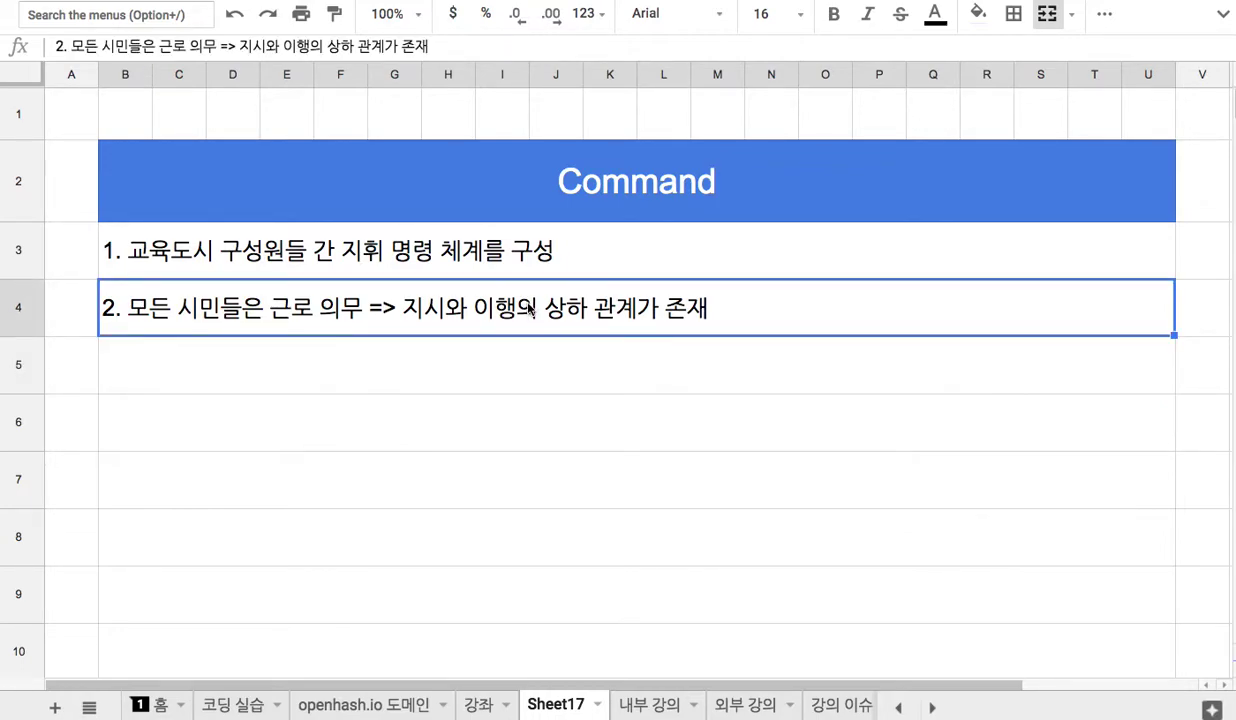
left_click(451, 357)
type("3.")
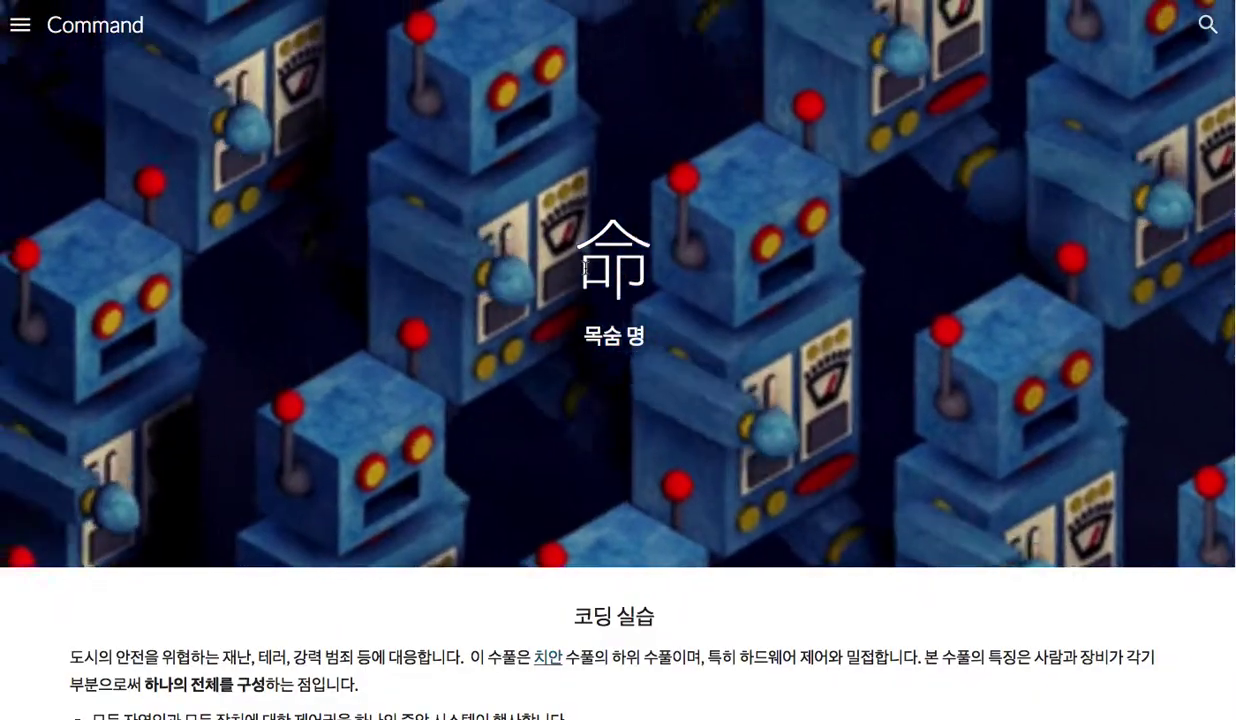
Step: Examine the Command web page, covering the 命 character, its caption 목숨 명 and the 명령 체계 section
double_click(593, 272)
left_click_drag(584, 336, 652, 342)
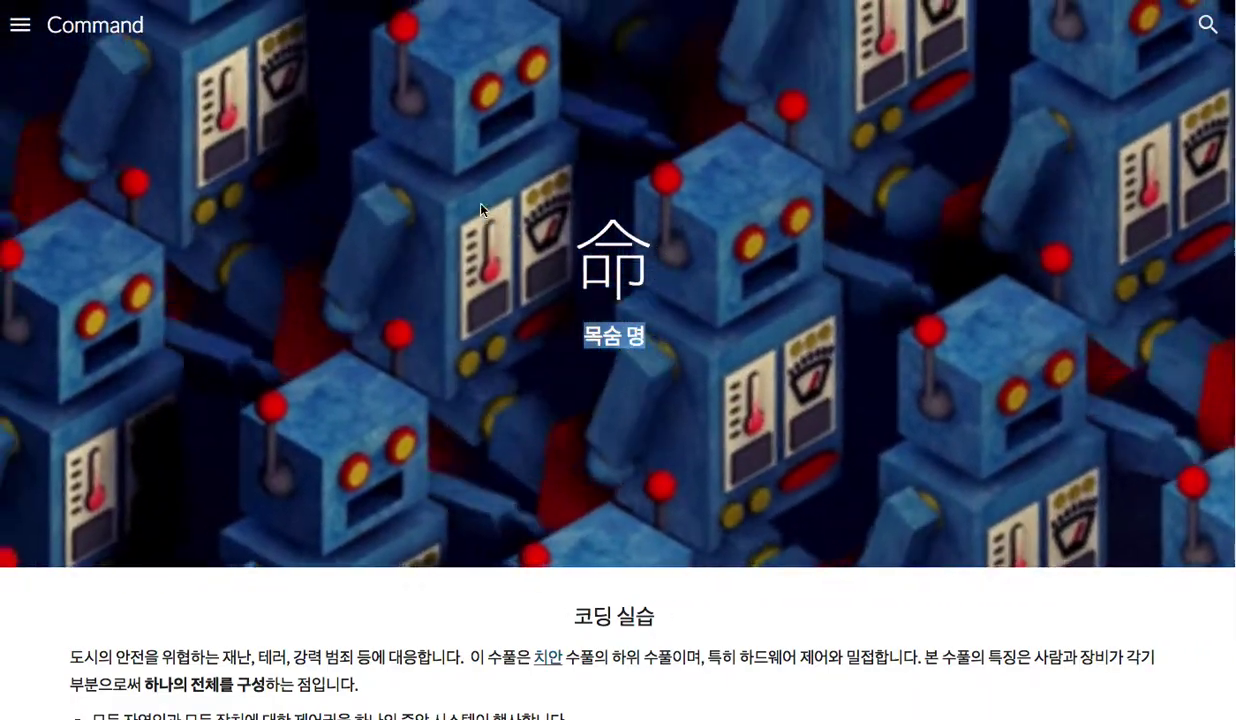
scroll(481, 210, "down", 2)
scroll(481, 210, "up", 2)
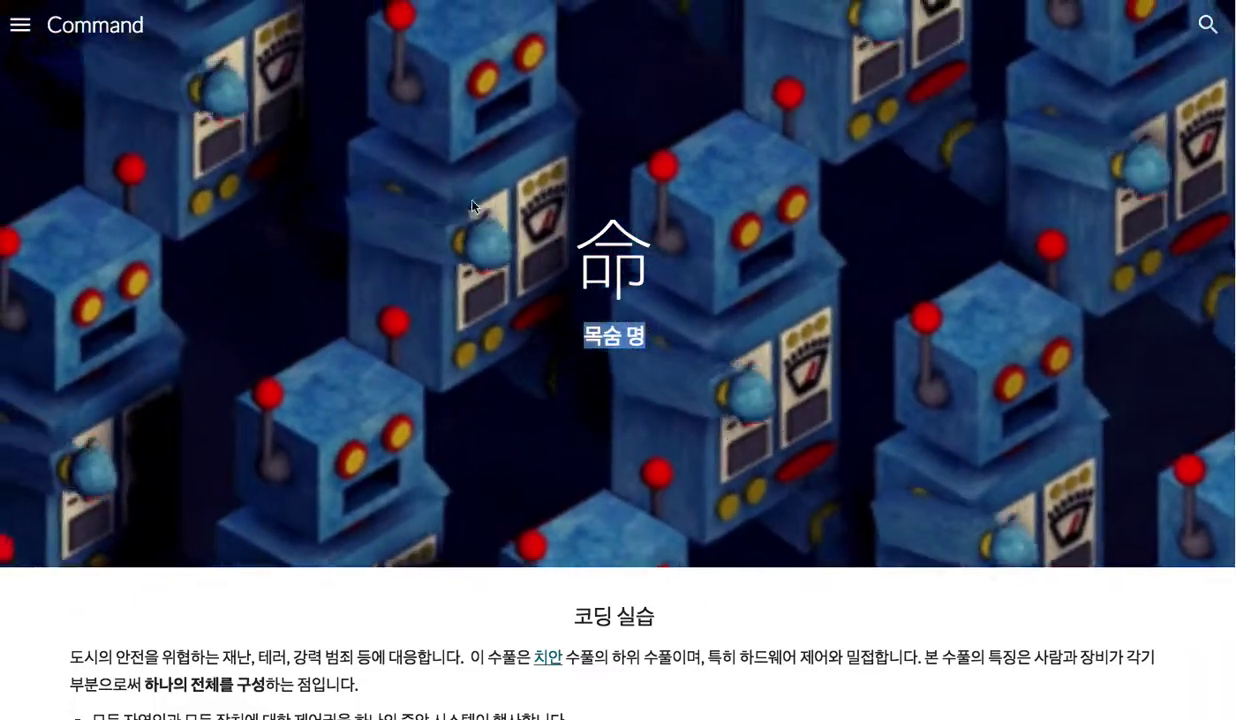
left_click(453, 185)
scroll(557, 226, "down", 10)
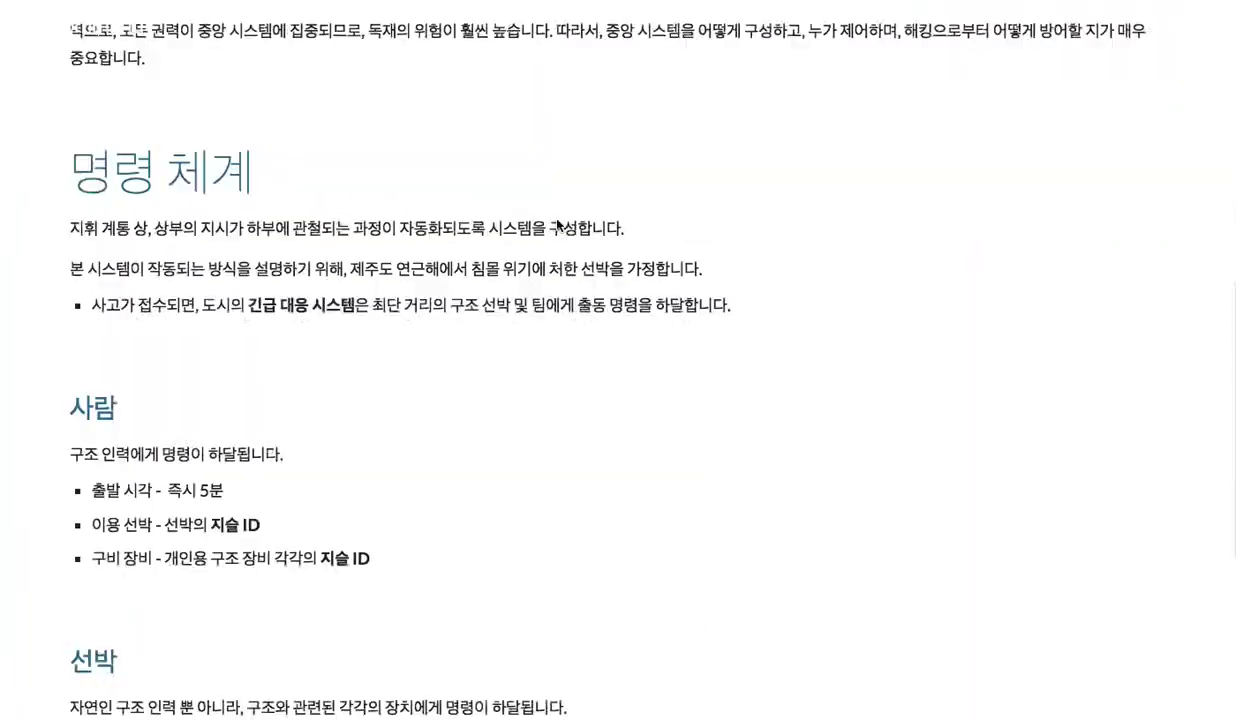
scroll(557, 225, "up", 2)
scroll(557, 226, "up", 10)
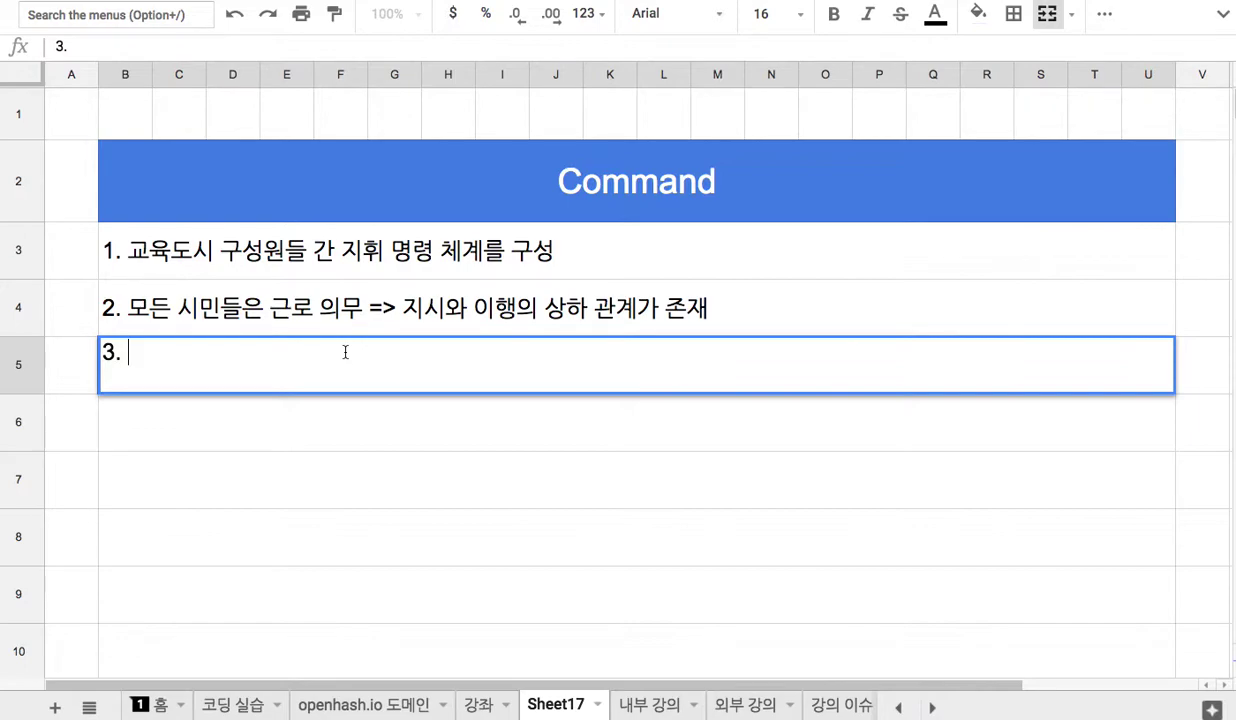
Step: Complete item 3 in row 5 of the spreadsheet with "예를 들면, 제주바다에 난파의 위험에 처한 선박으로부터 SOS 접수되었다면,"
type("ㅇ예를 드")
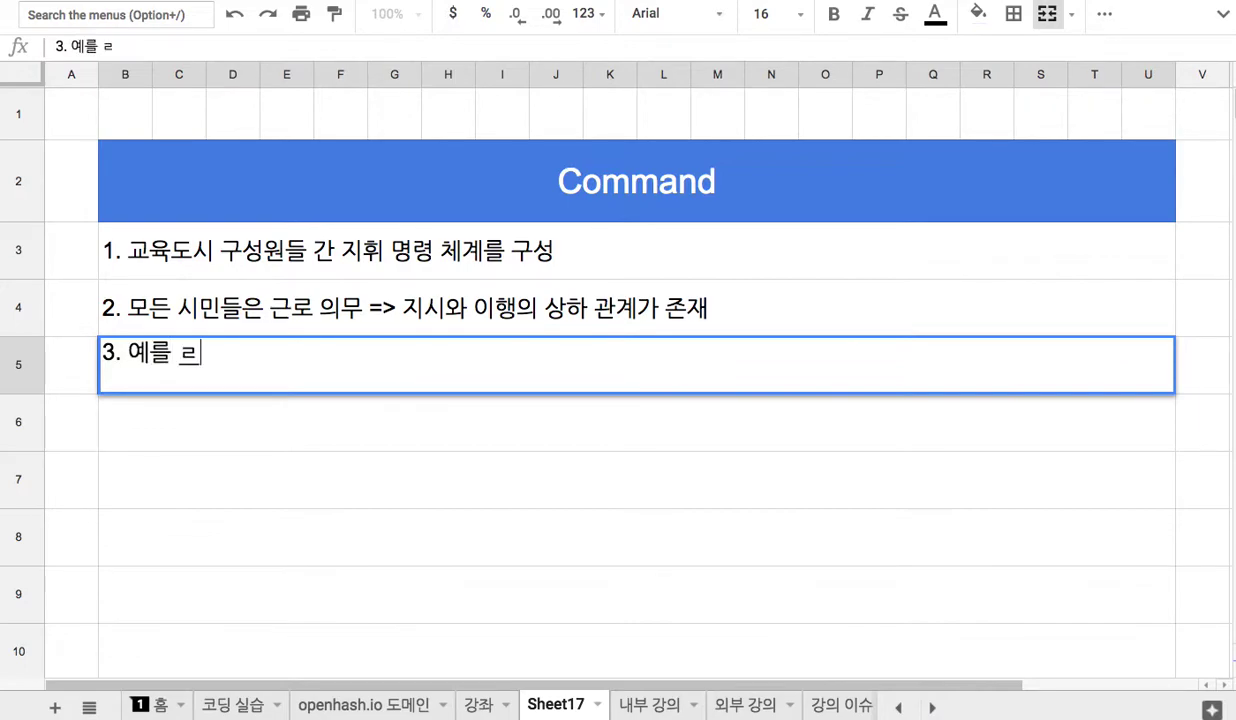
type("ㄹ면, ")
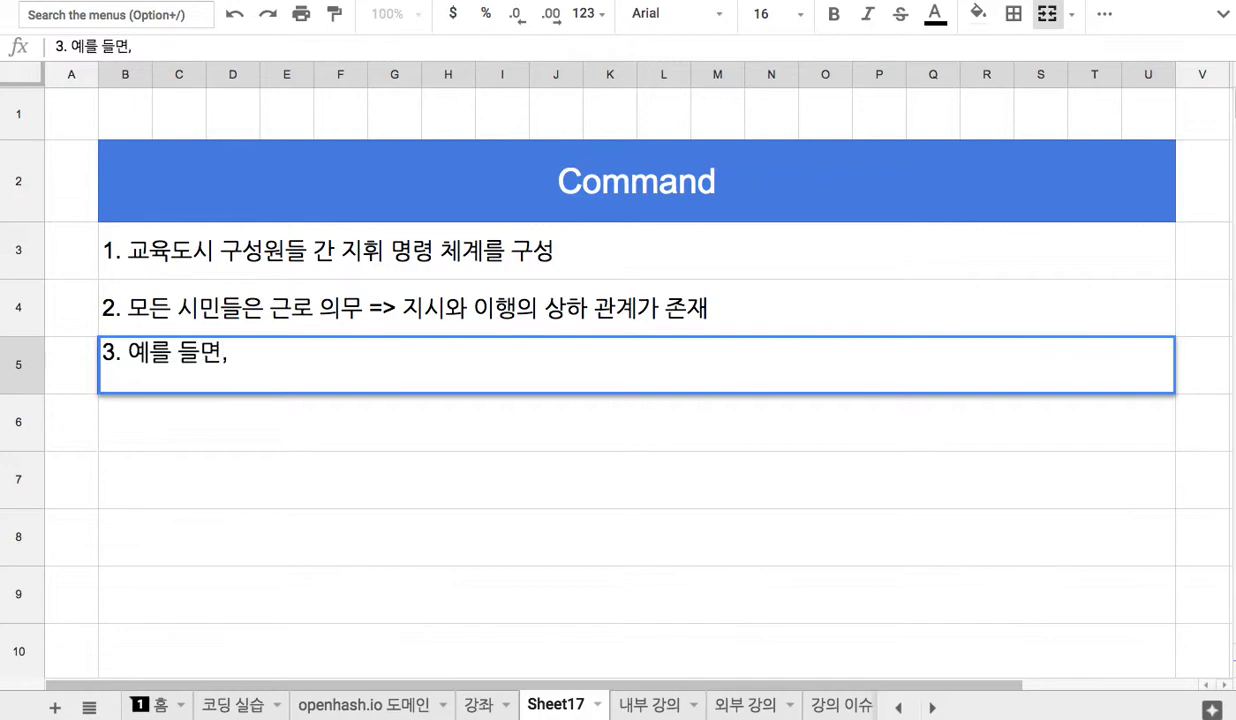
type("제주바다에")
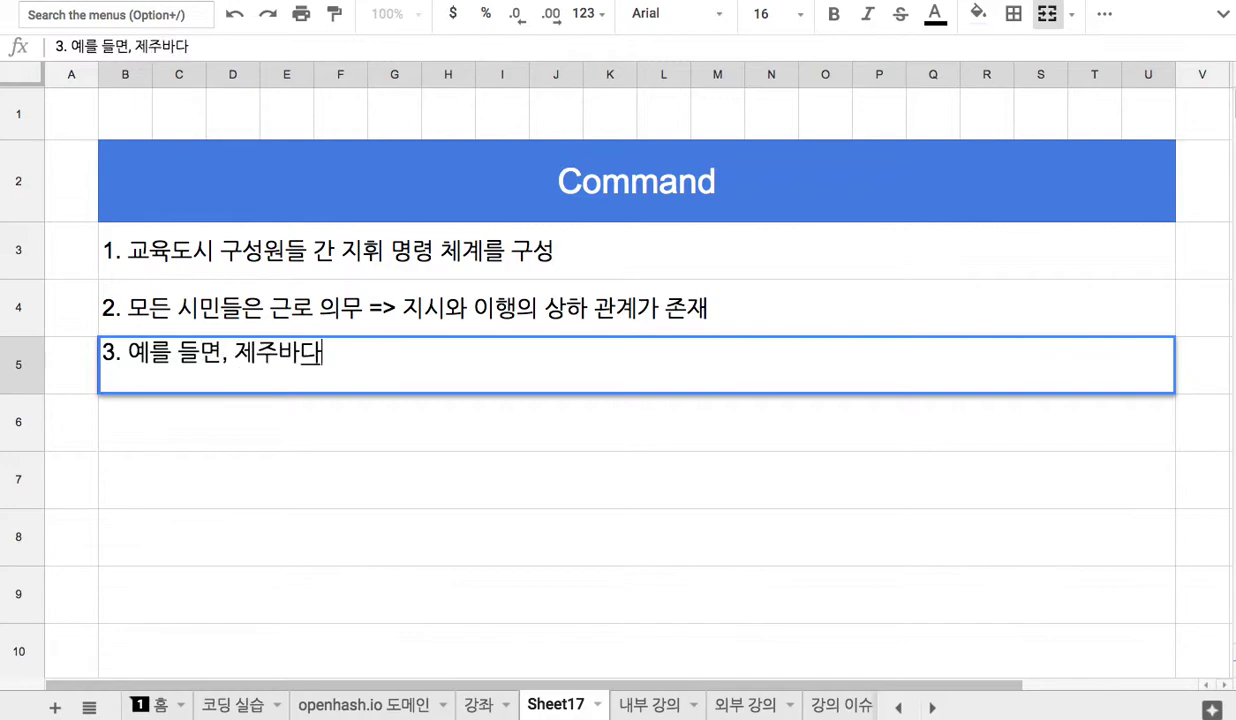
type(" 난파")
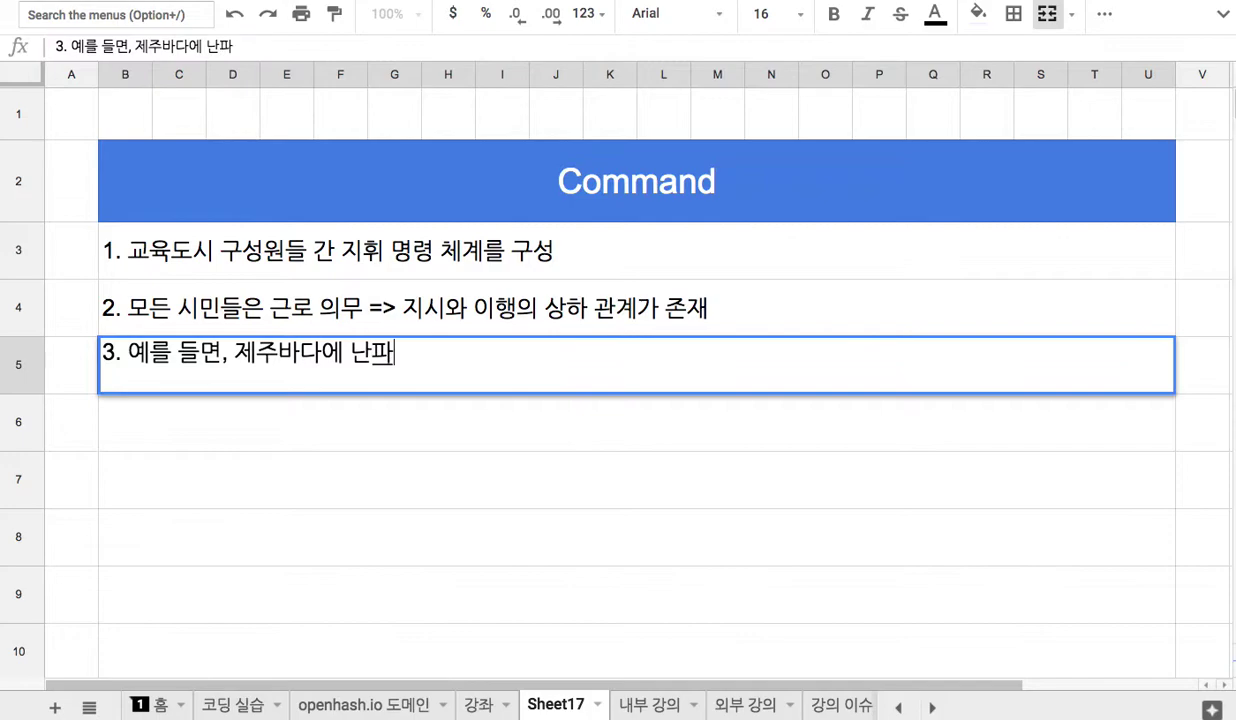
type("의 위험")
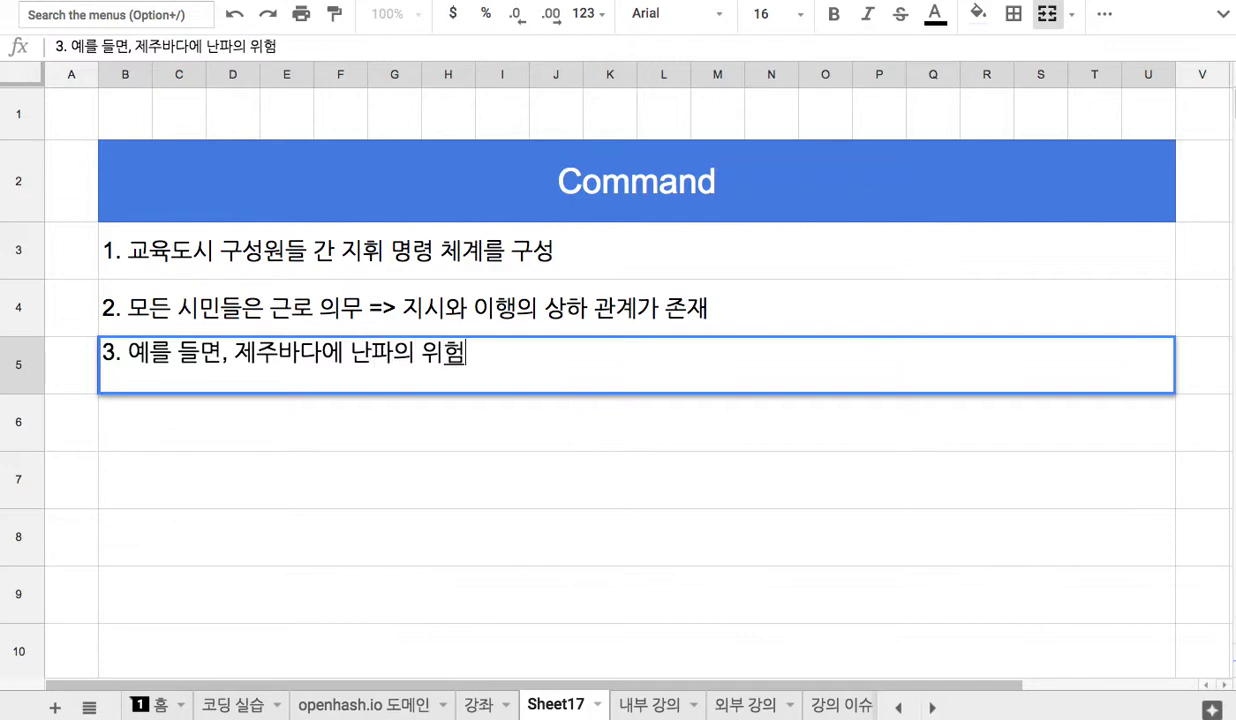
type("에 처한 ㅂ")
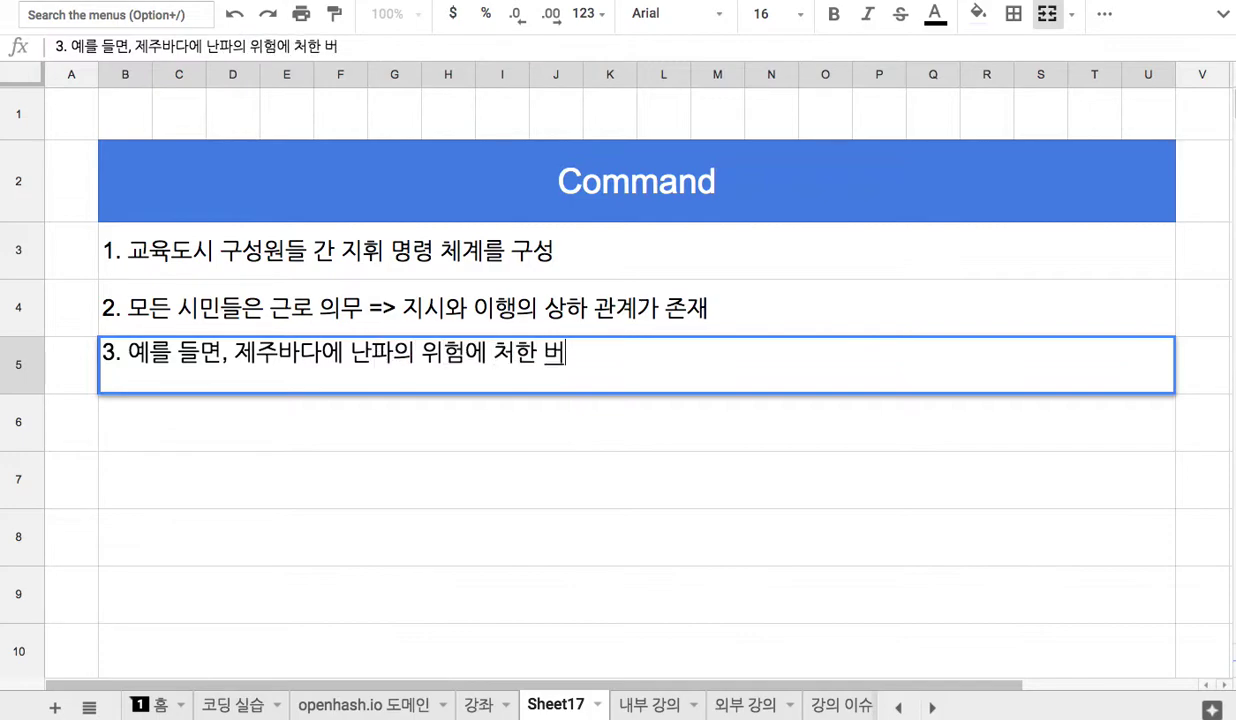
key("BackSpace")
type("선박으로부터 ")
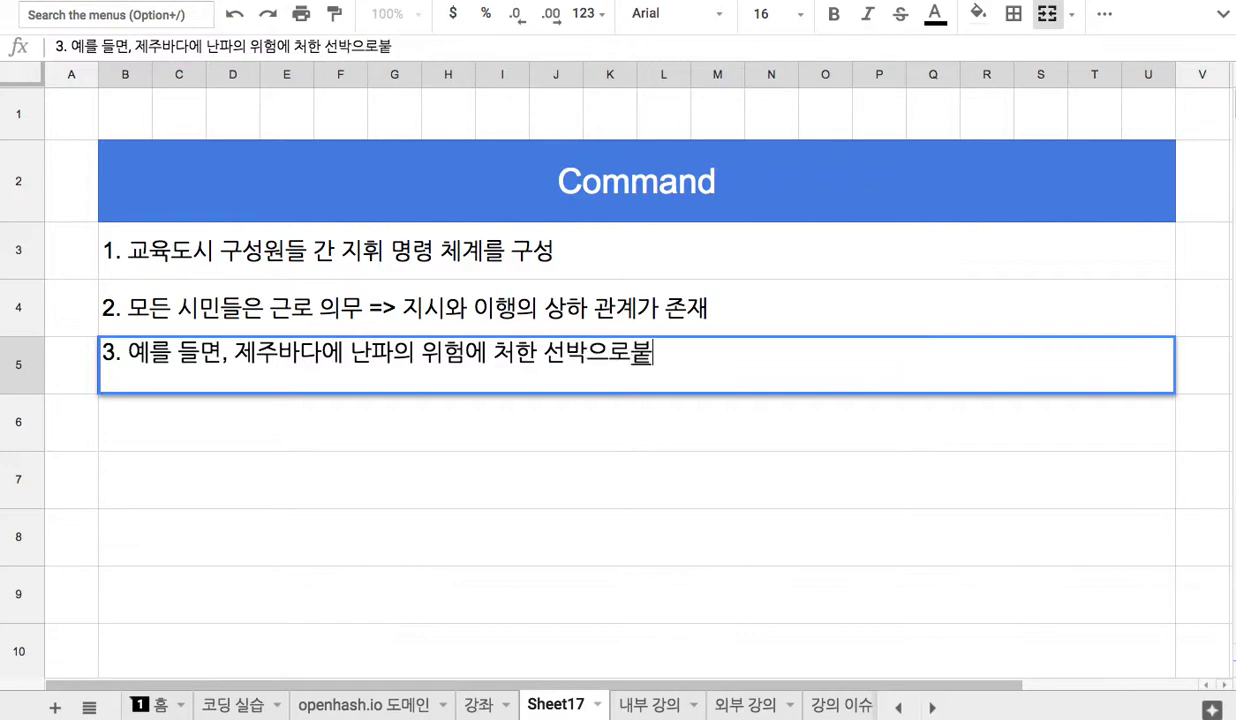
type("SOS 접수")
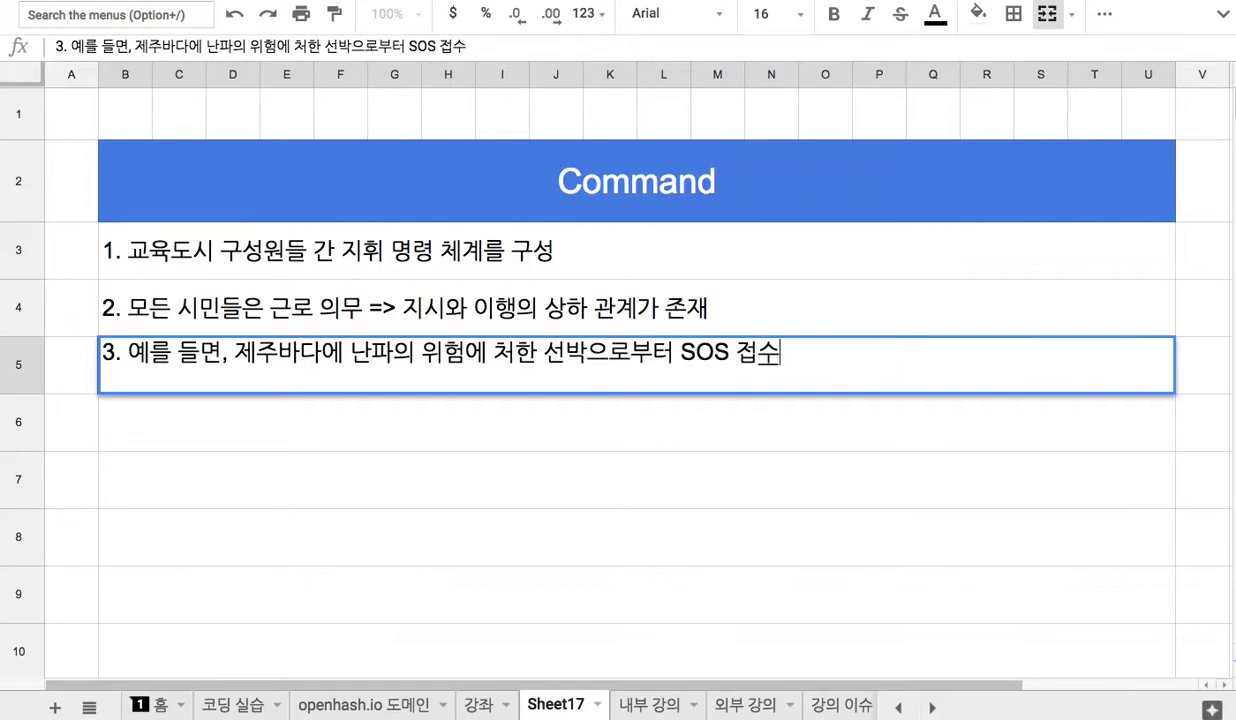
type("되었다면,")
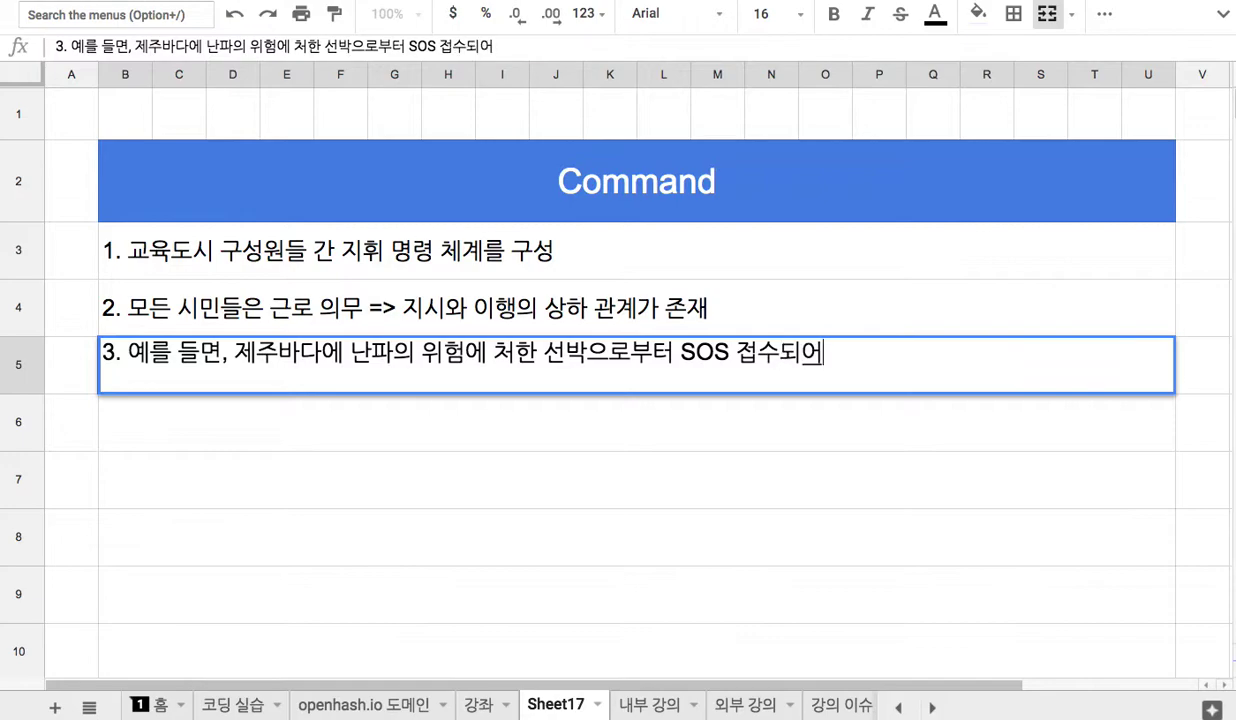
key("Return")
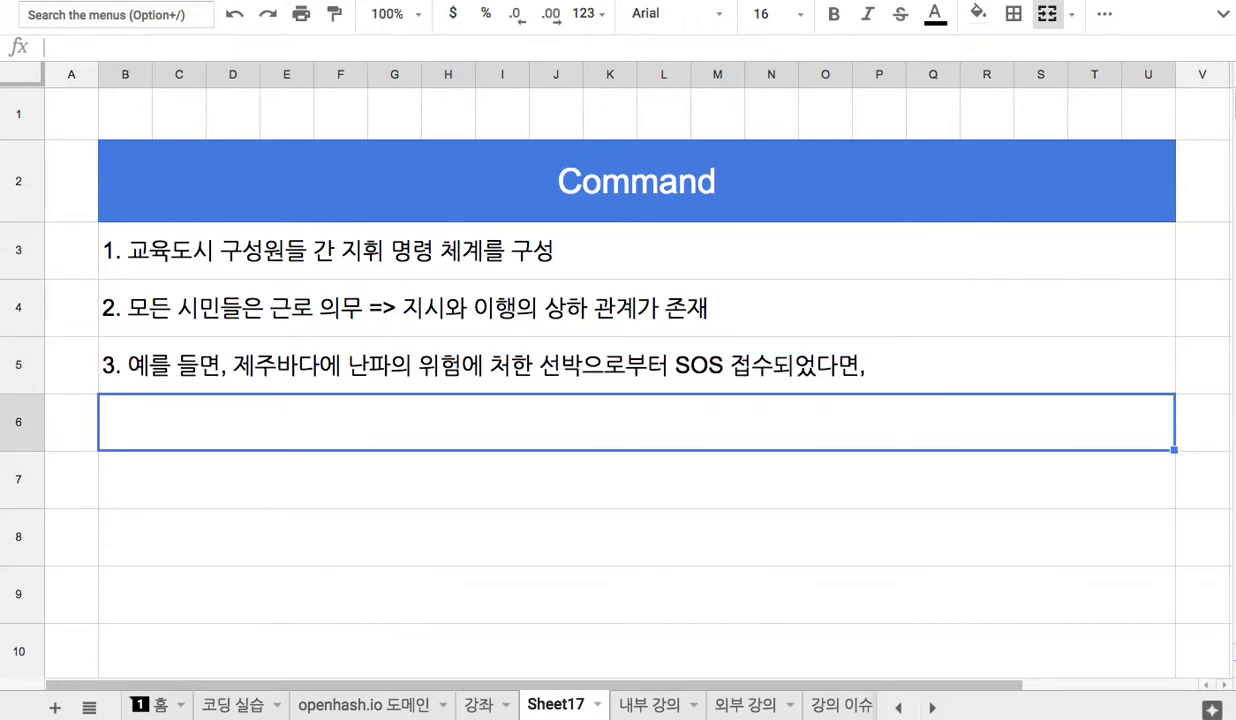
Step: Enter "1) 접수 => 긴급 구조팀에게 출동 지시" in the merged cell in row 6
type("1) ")
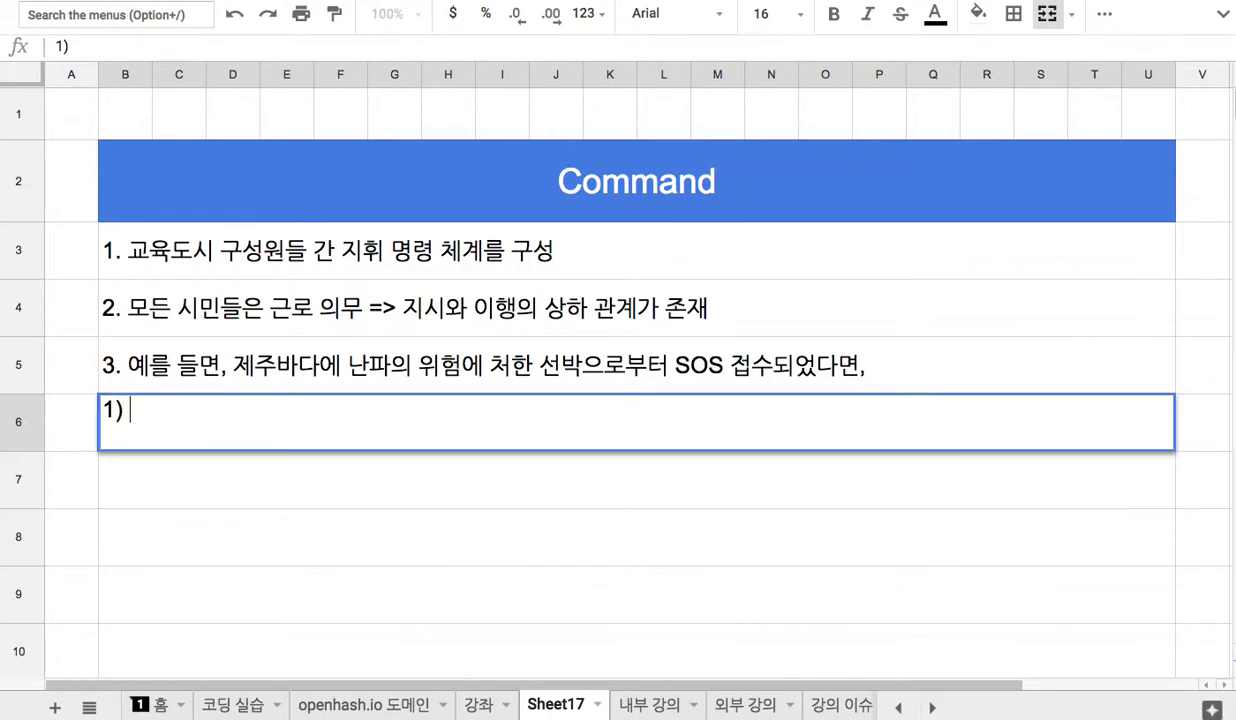
type("접수")
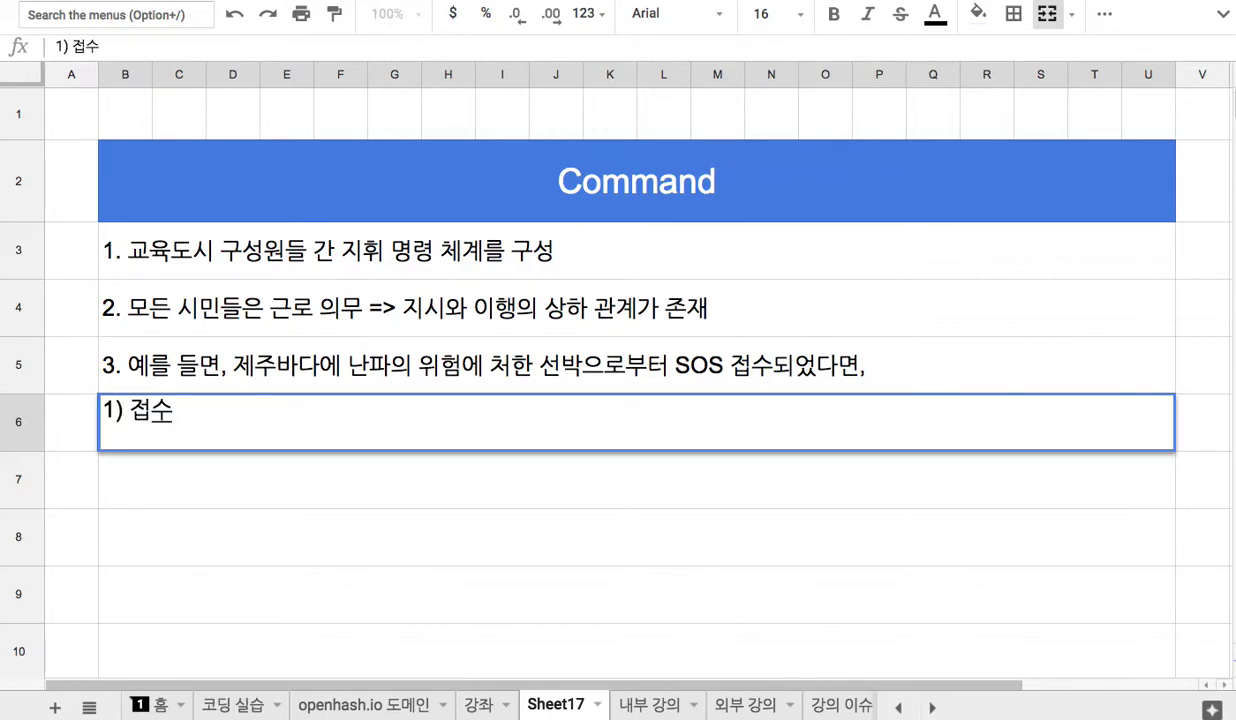
type(".")
key("BackSpace")
key("BackSpace")
type("=> 출동")
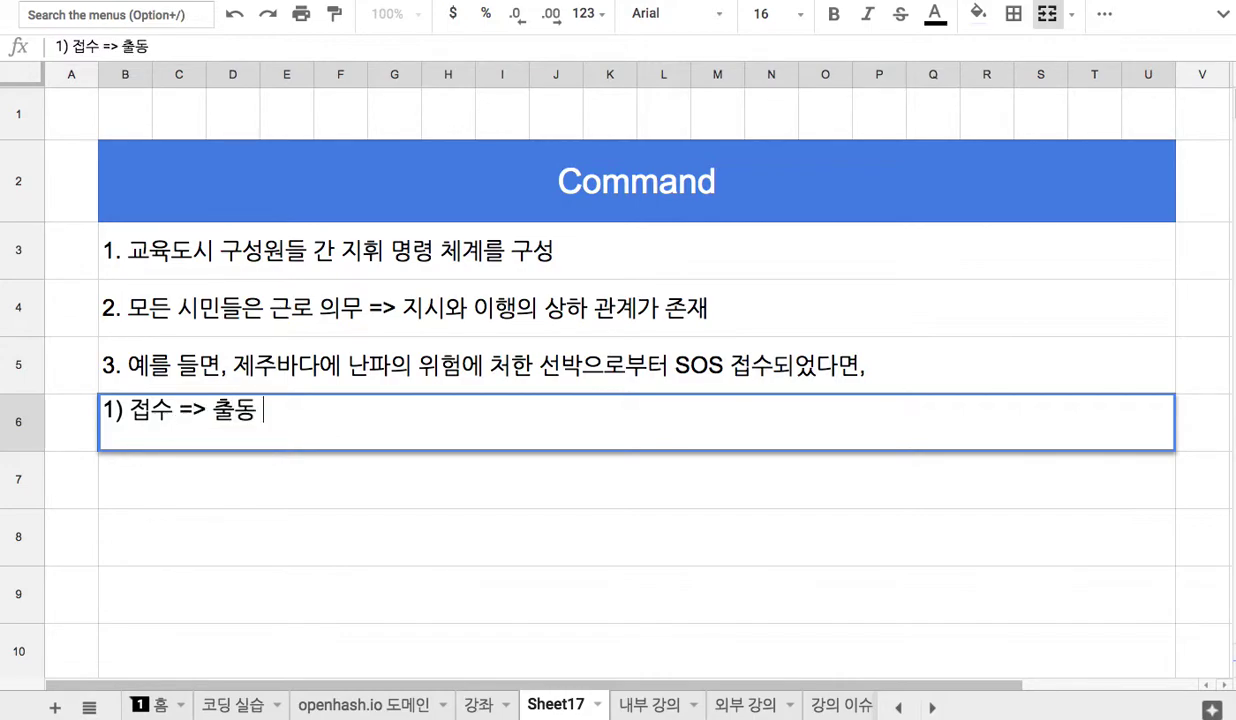
key("BackSpace")
key("BackSpace")
key("BackSpace")
type("긴급 ")
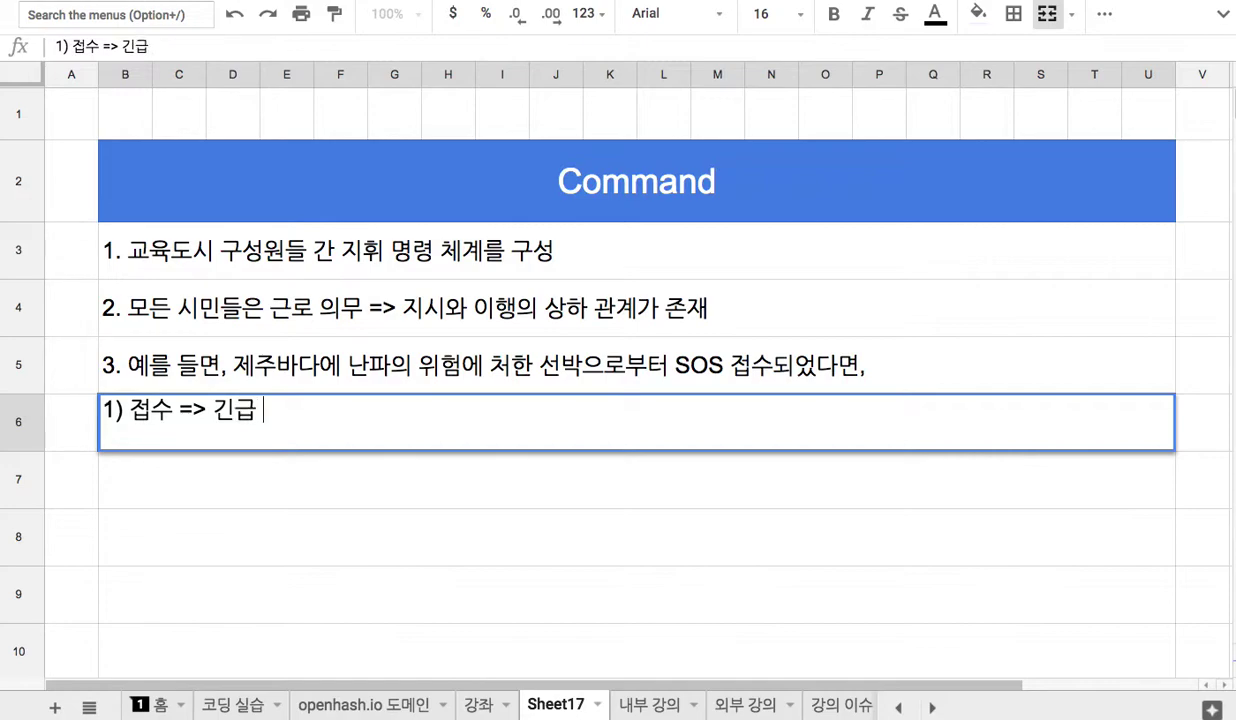
type("구조팀")
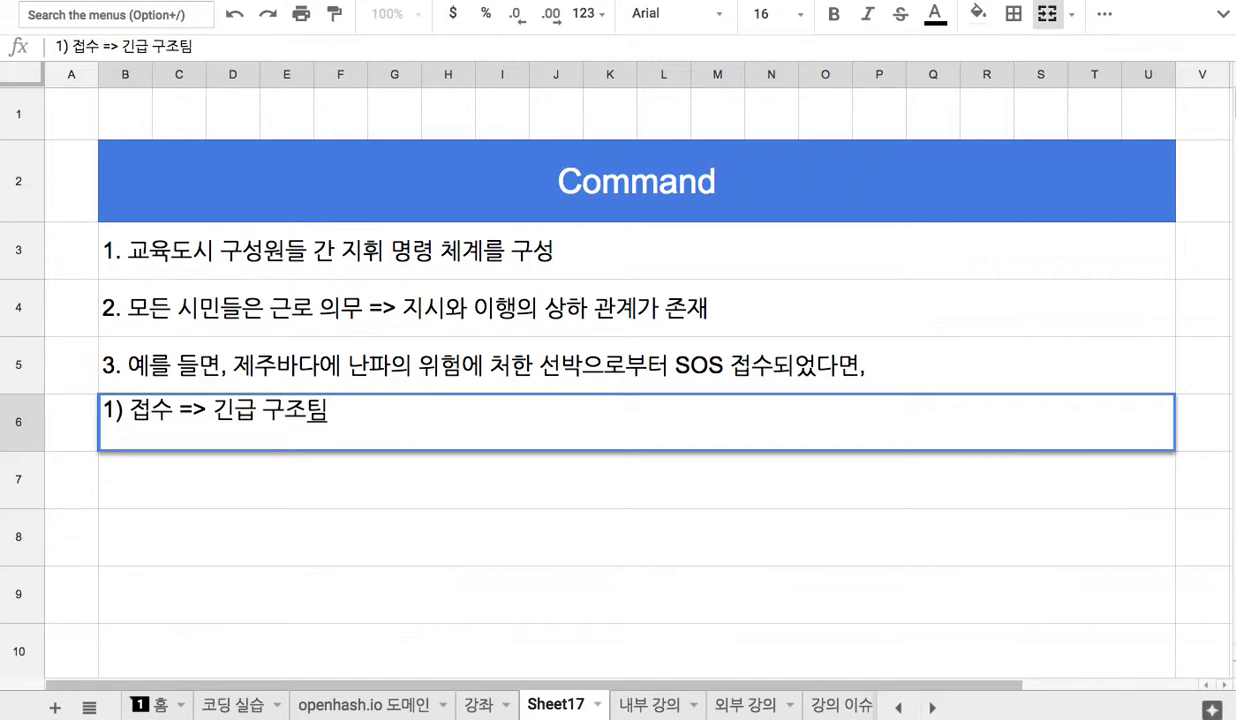
type("으로")
key("BackSpace")
key("BackSpace")
type("에게 충")
key("BackSpace")
type("출동 지시")
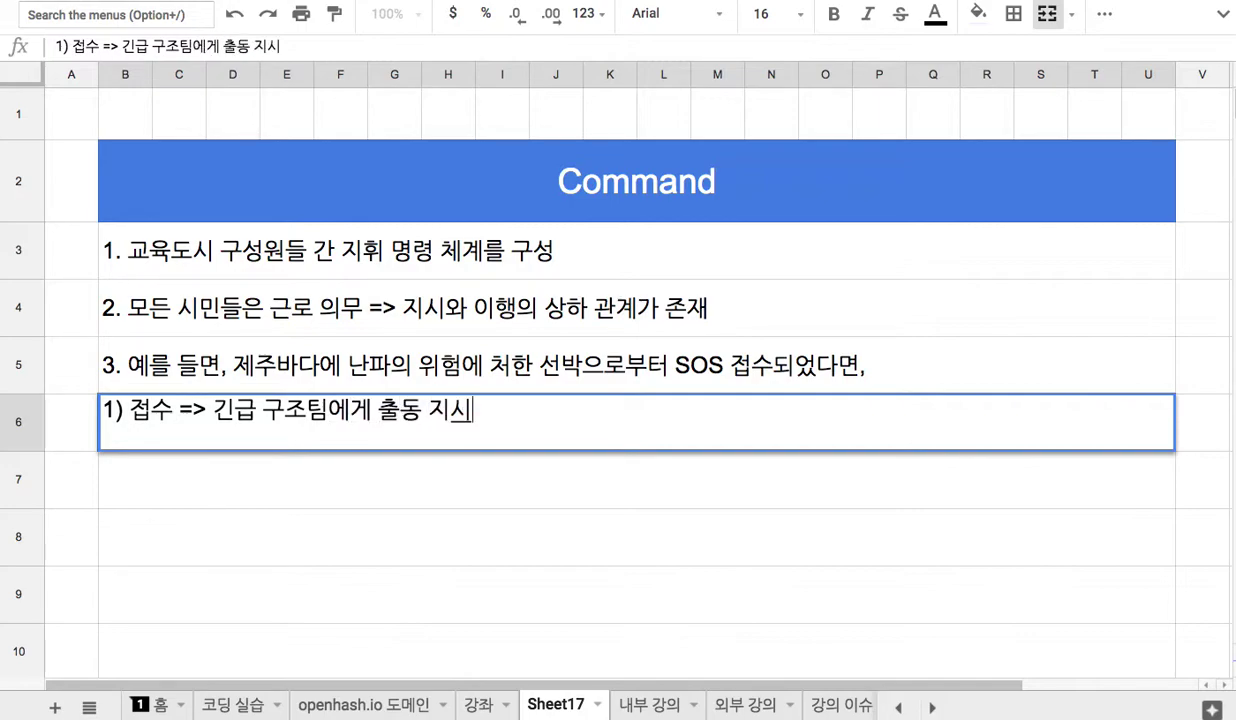
Step: Extend the row 6 text with "=> 자연인과 장비 등이 출동 => 구조 작업 =>"
type(" =>")
type("자연인과 ㅈ")
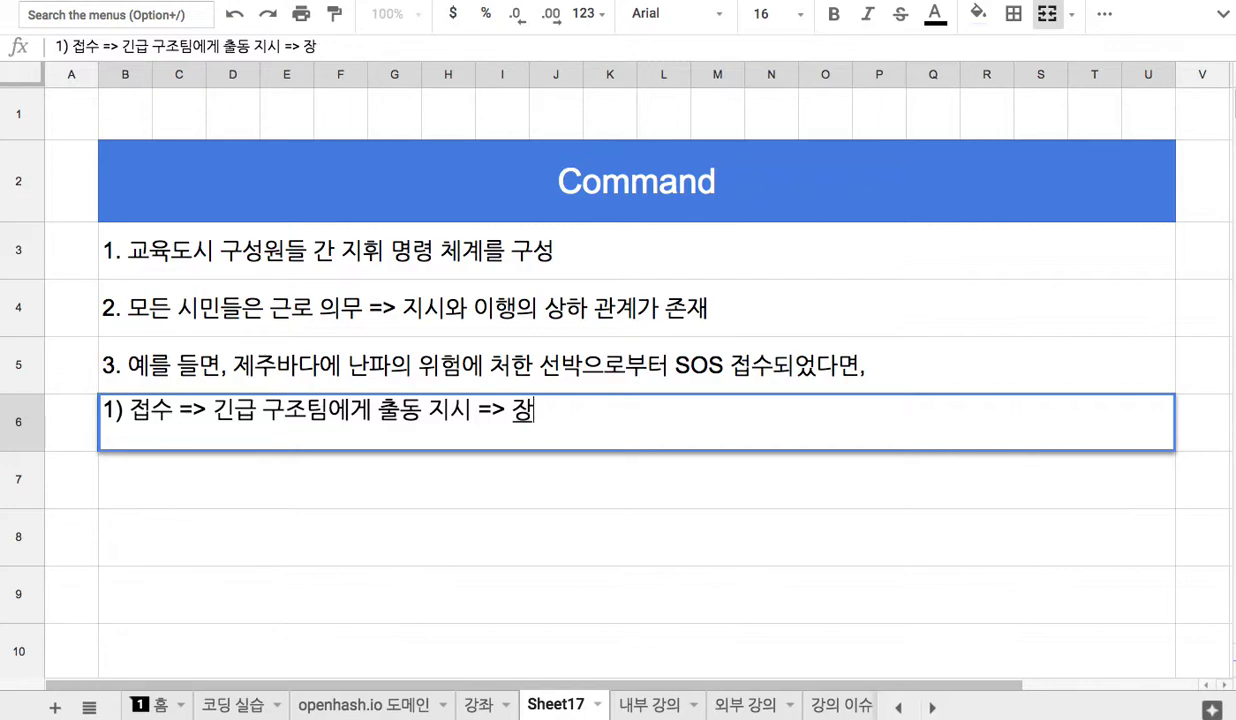
type("장비")
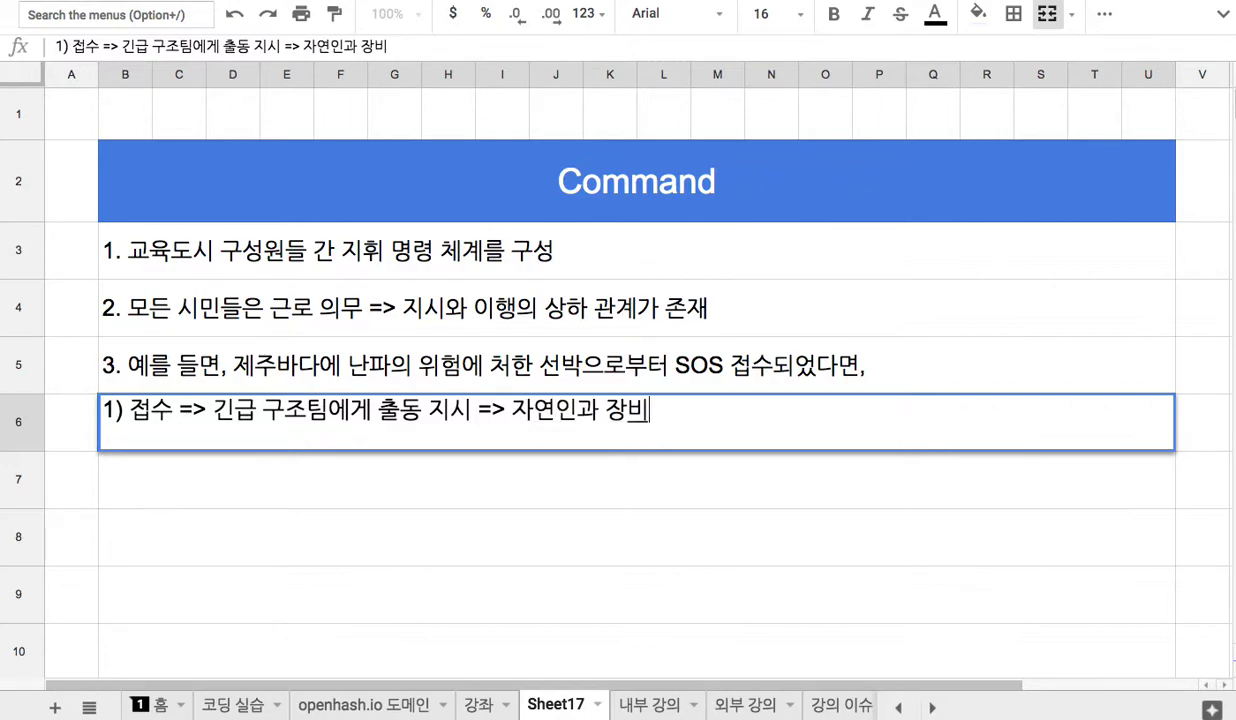
type(" 등이 출동")
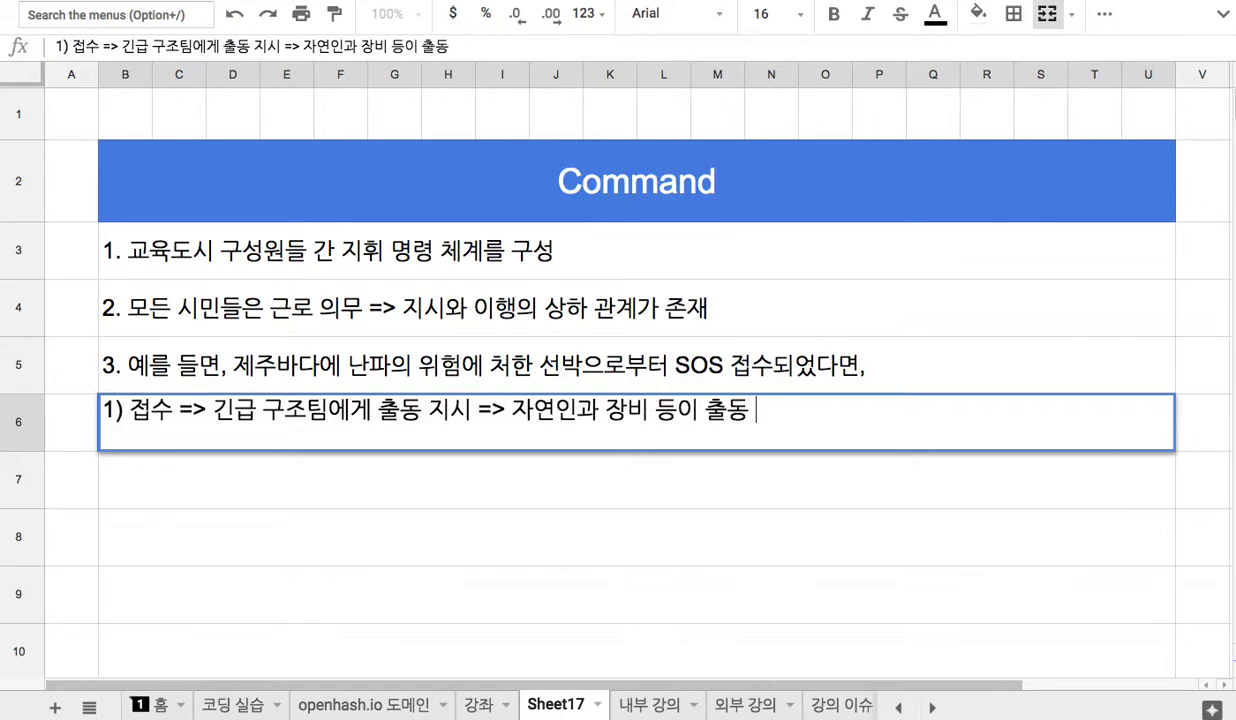
type(" => 구조")
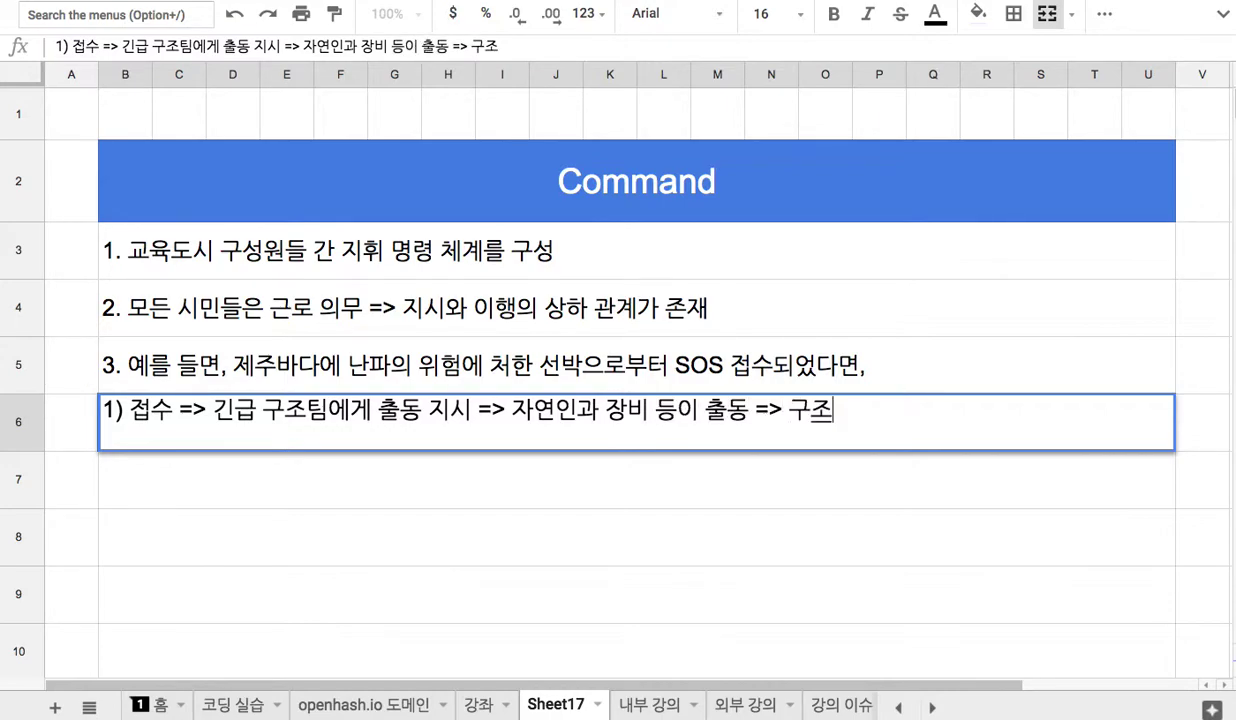
type(" 작업")
type(" => ")
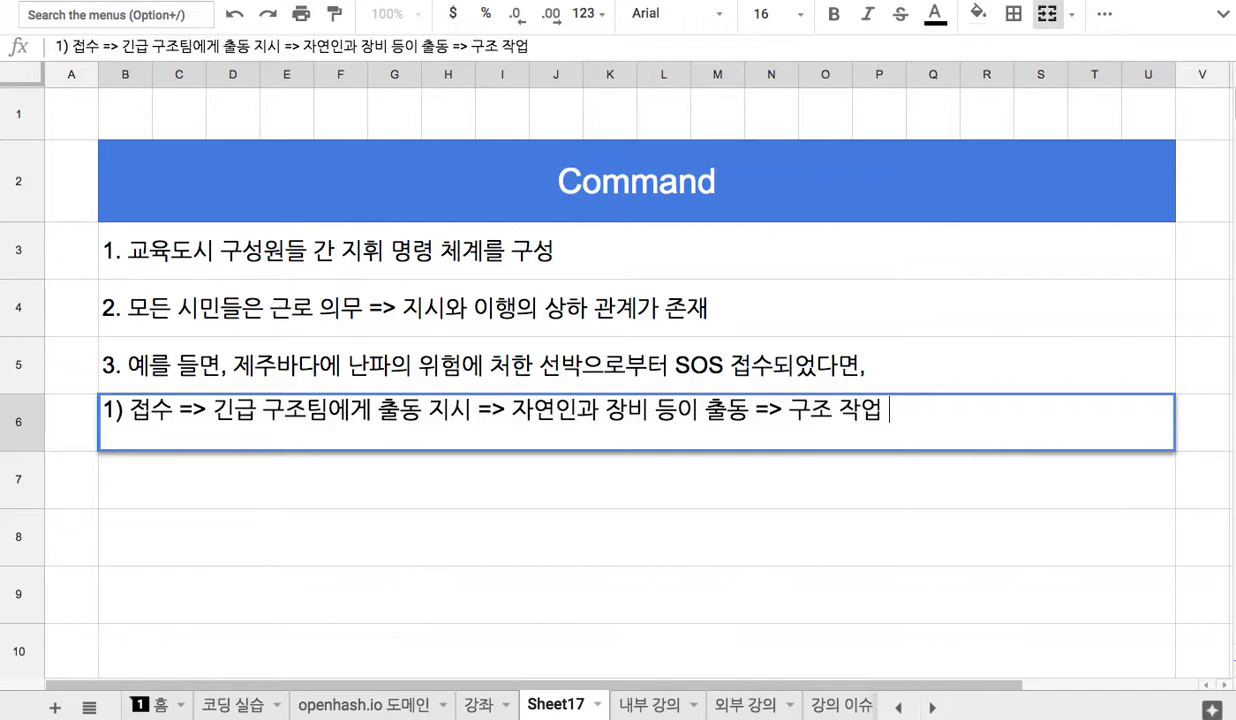
Step: Complete the row 6 entry with "관련 기관에게 현장 영상을 송신" and commit it
type("관련자에")
key("BackSpace")
key("BackSpace")
type("기관ㅇ")
type("에게 현장 영")
type("상을 소")
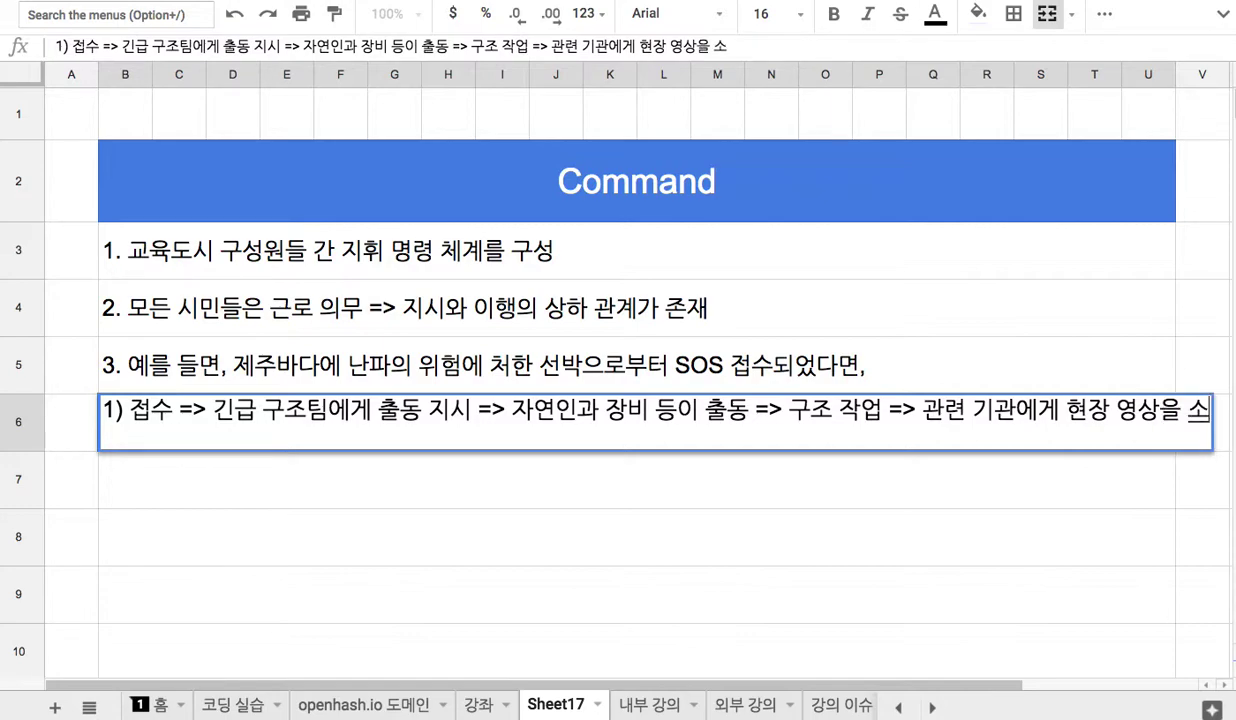
type("ㅇ신")
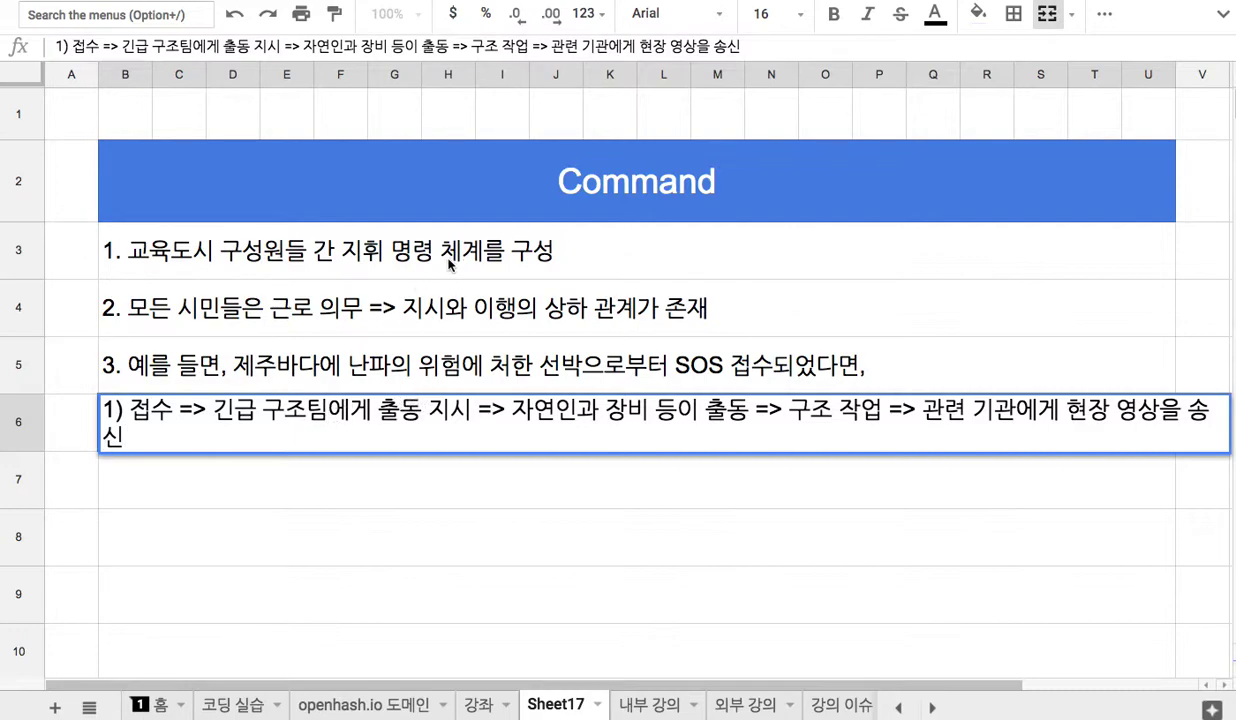
left_click(565, 197)
double_click(532, 190)
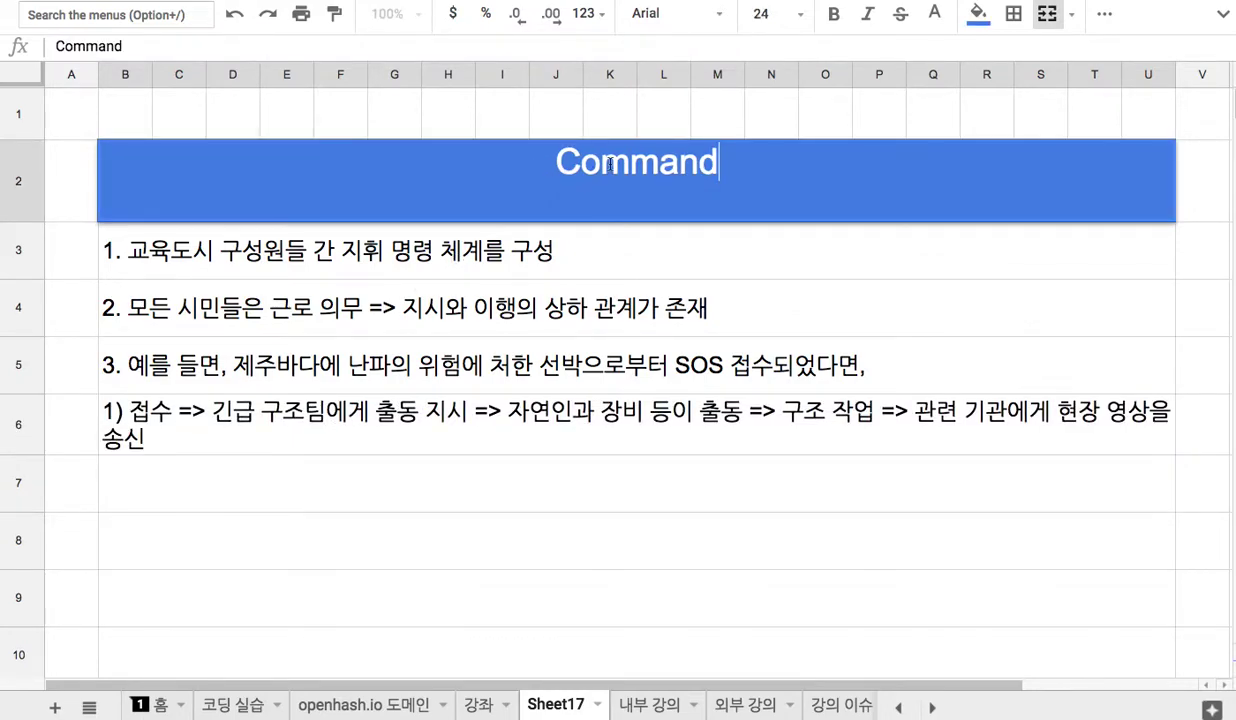
double_click(610, 165)
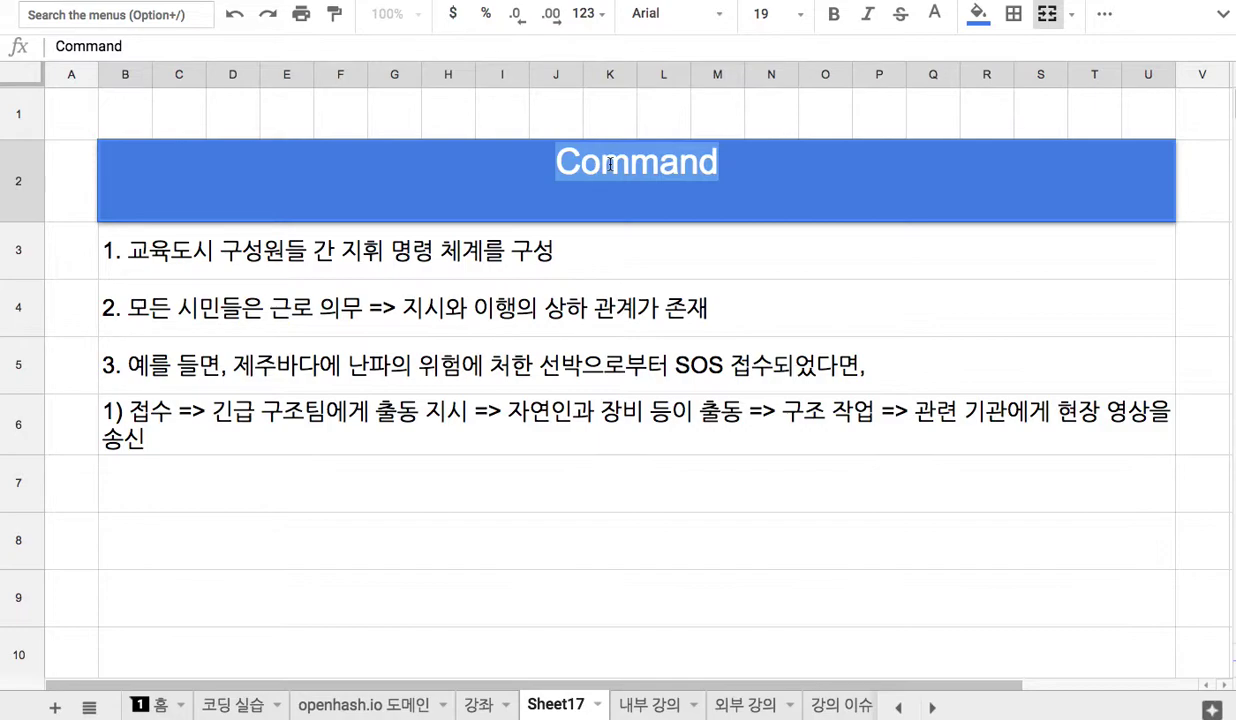
Step: Start item 4 in the merged cell in row 7 with "4. 도시 내 다양한 활동: 일상적 또는 비일상적"
left_click(436, 475)
type("4. 도시 내 다양한 활동:")
type("일")
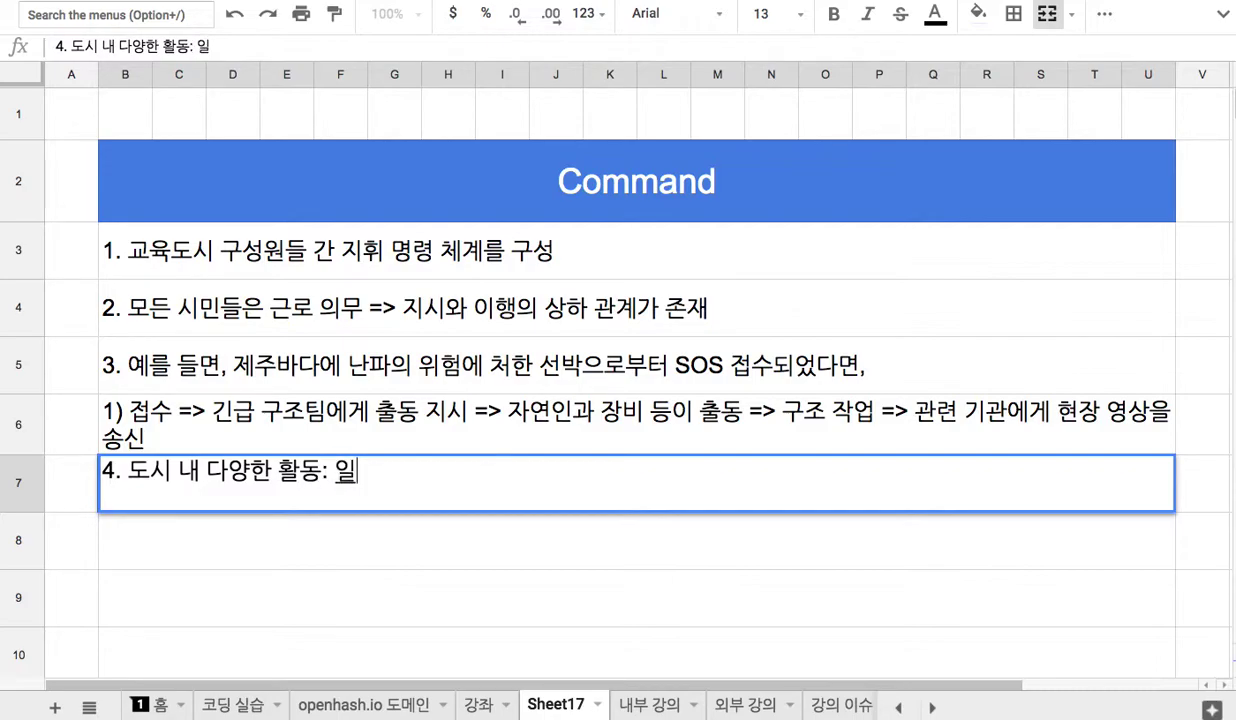
type("상적 또는")
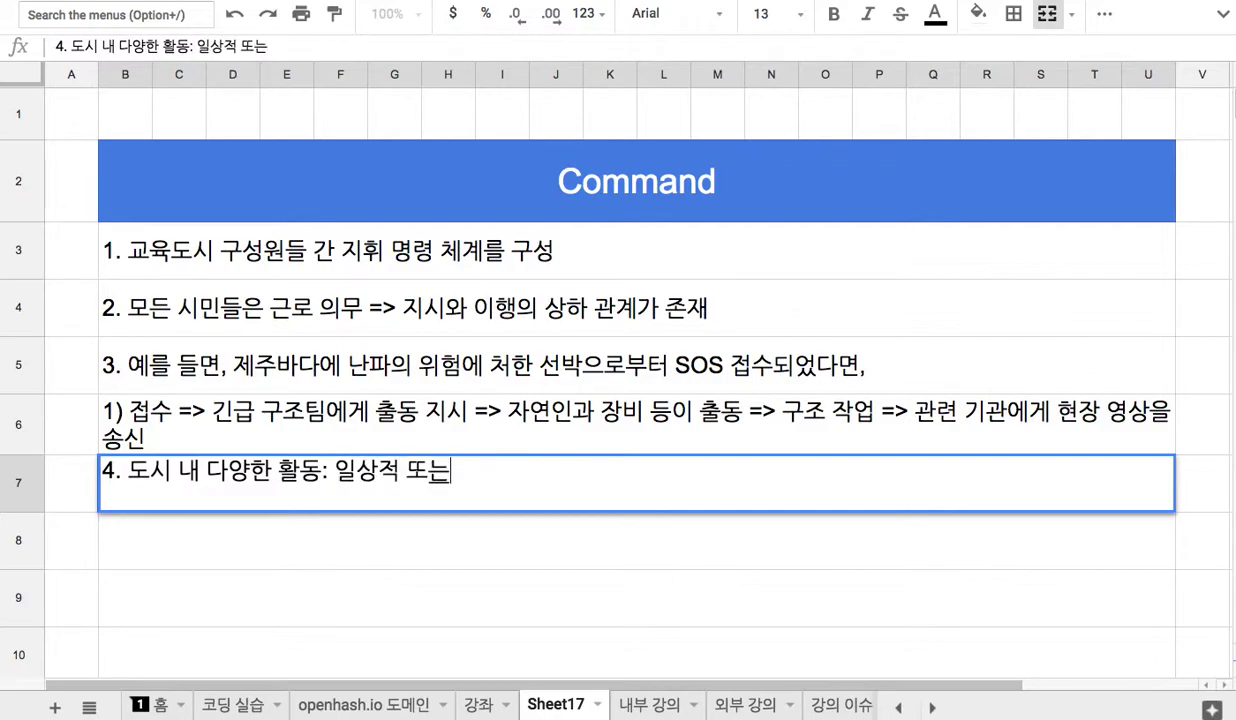
type(" 비일상적")
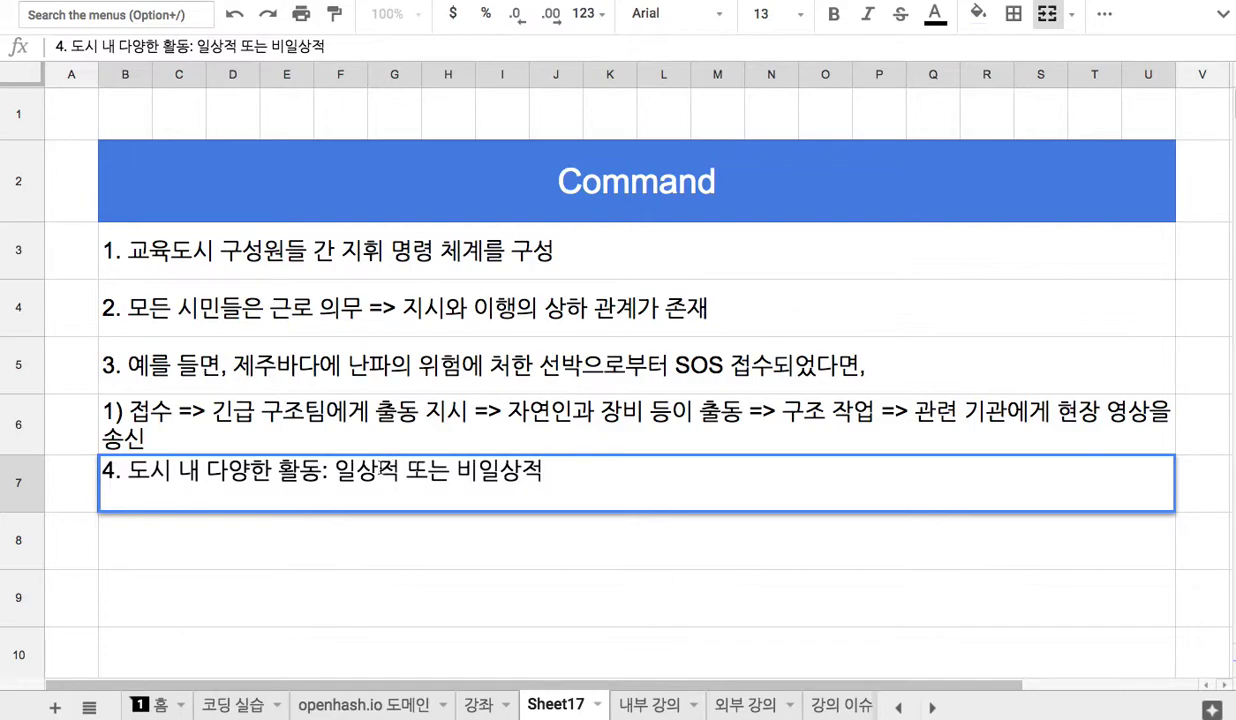
Step: Complete item 4 in row 7 by appending "업무 각각에 대해서 업무 수행 프로세스를 확정"
left_click_drag(334, 470, 386, 474)
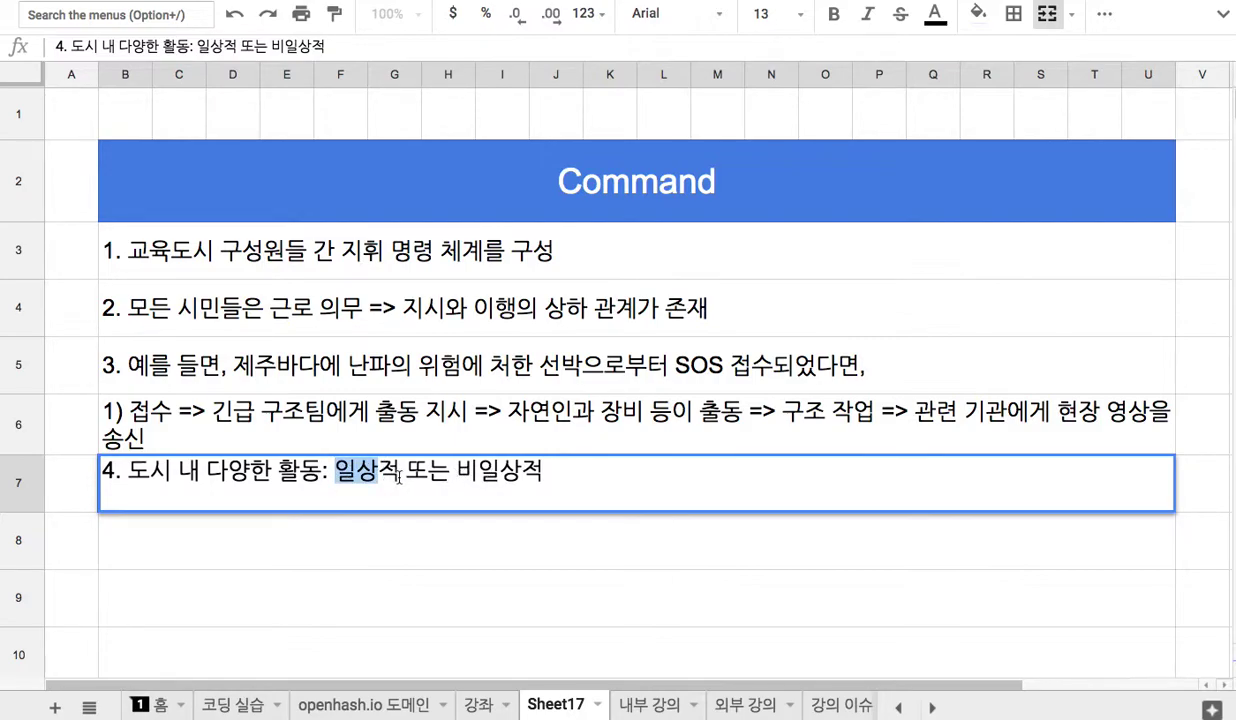
left_click(563, 477)
type("업무 각가")
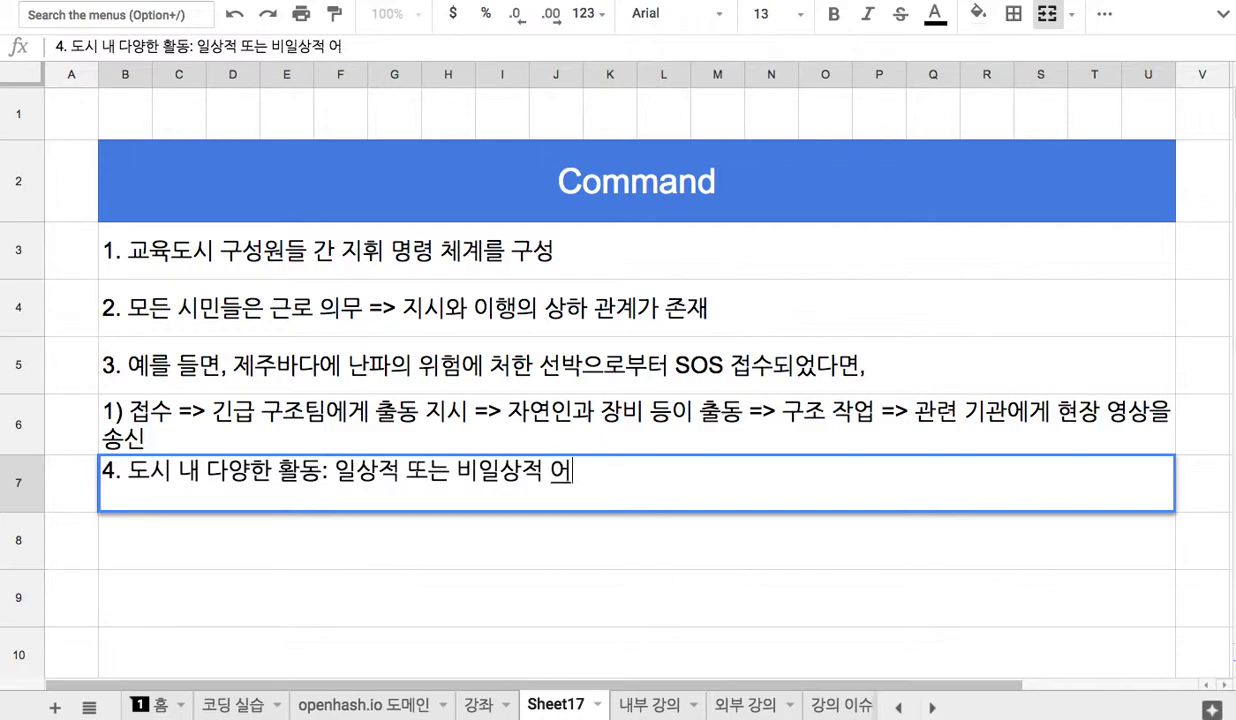
type("ㄱ에 대해서 ")
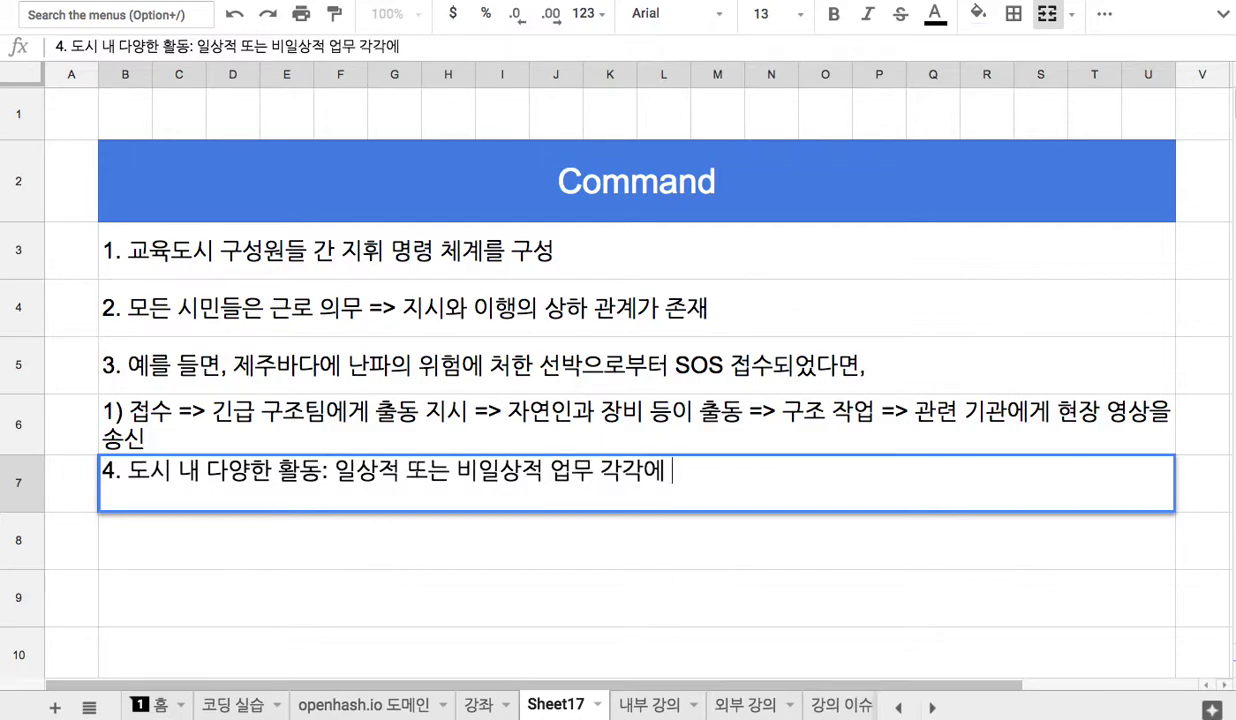
type("업")
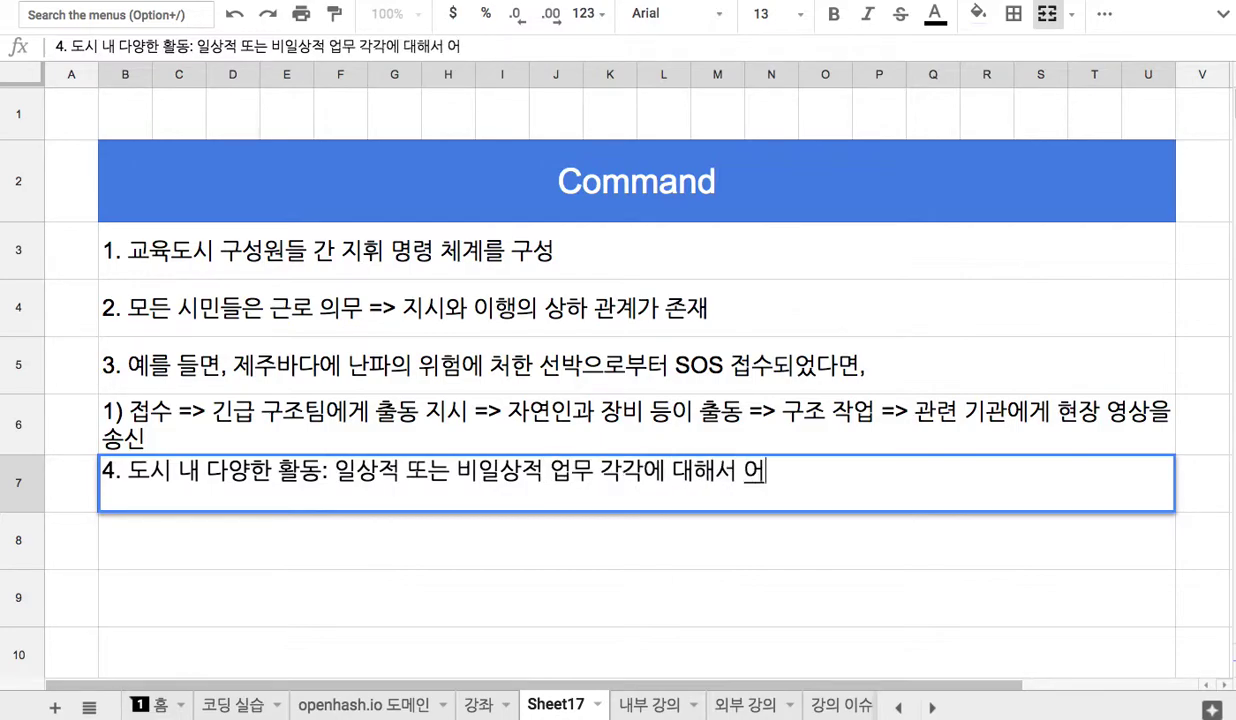
type("무 수")
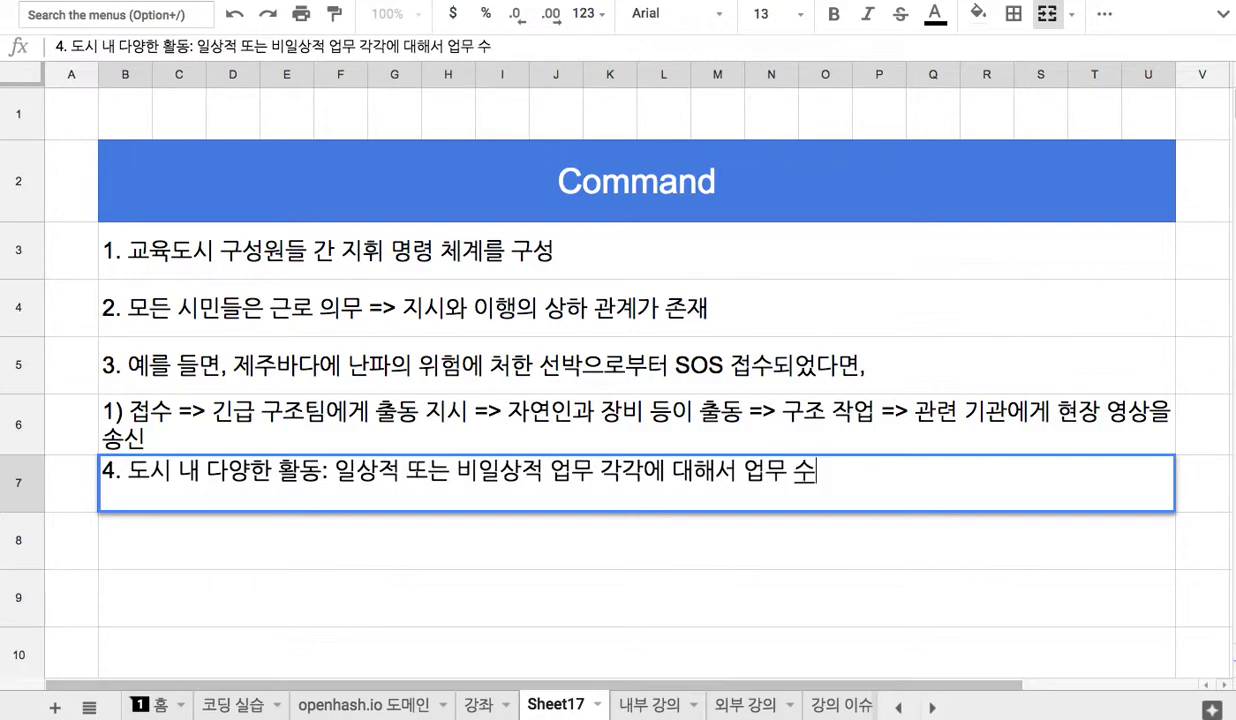
type("행 프로세스를 ")
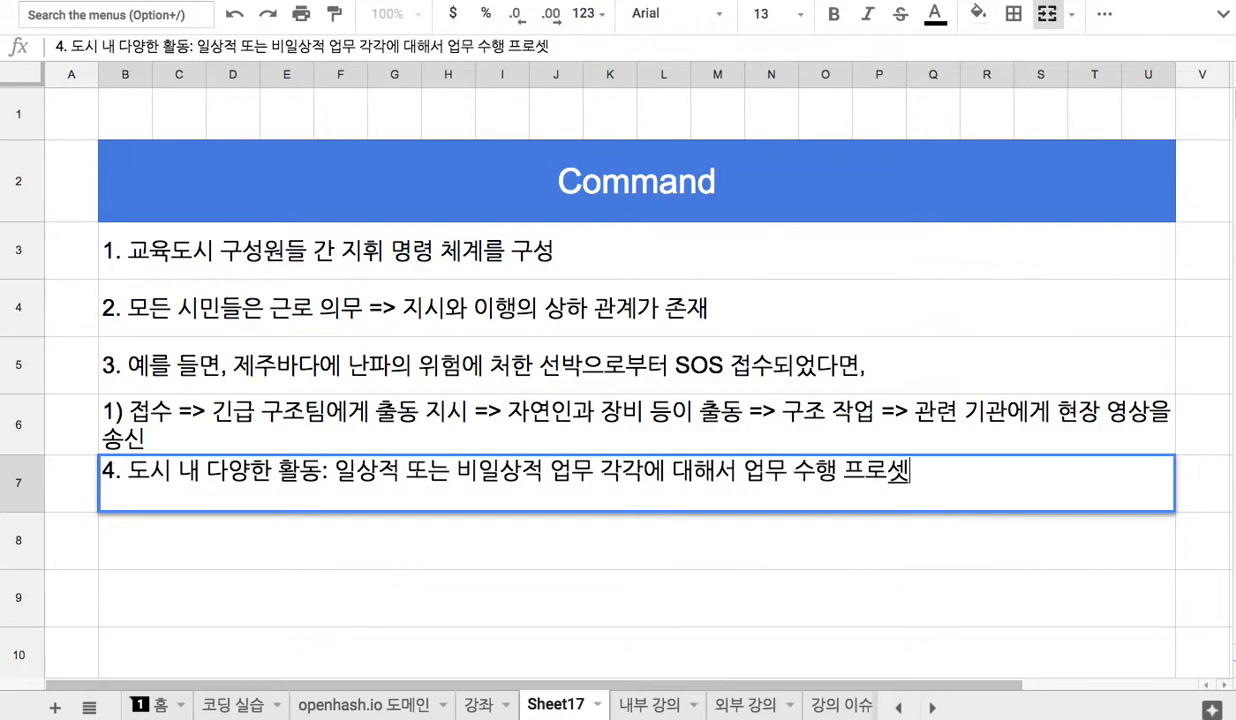
type("확정")
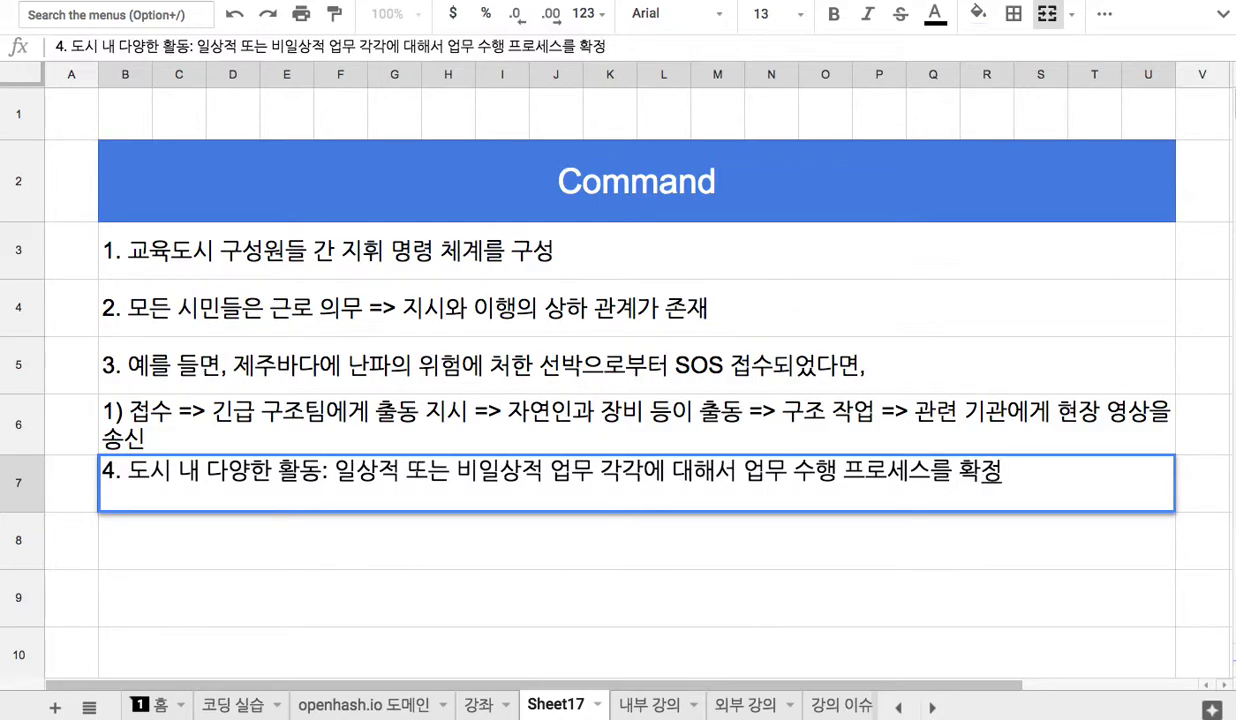
key("Return")
Step: Enter "5. 확정된 프로세스 각각이 개시된 이후, 이행 상황이 제대로 관철되도록 시스템으로 구성" in the merged cell in row 8
type("5. ")
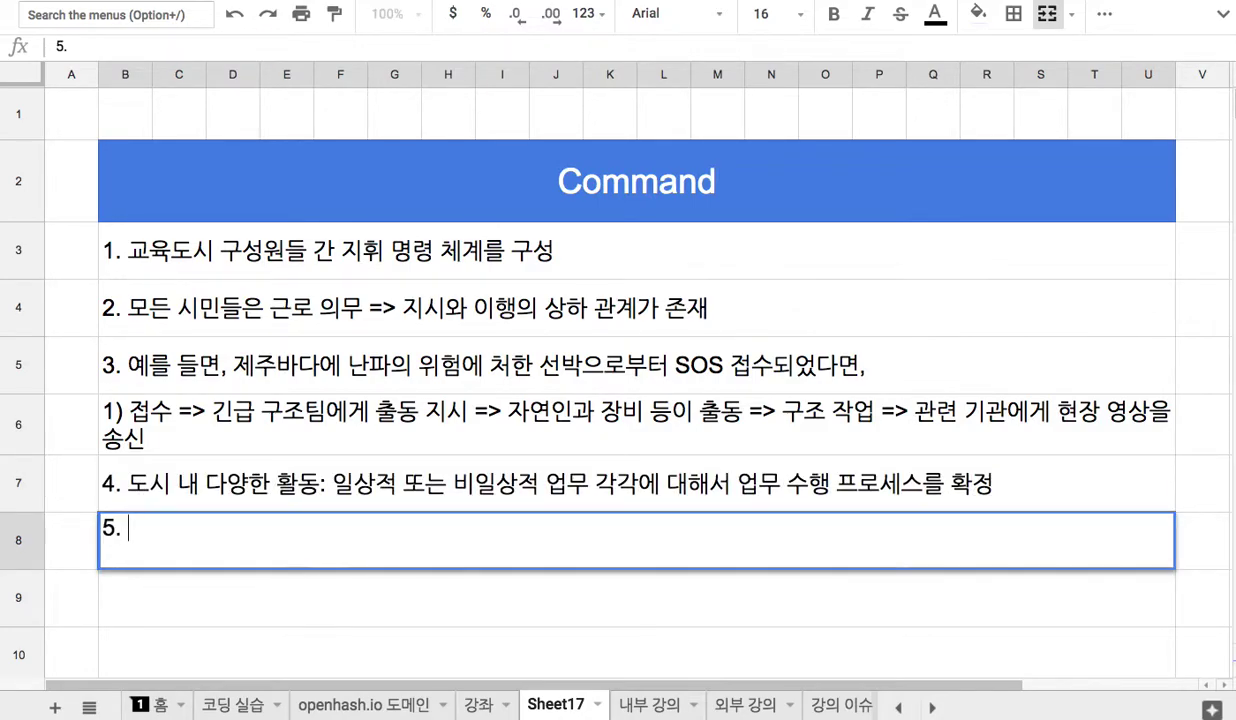
type("확정된 프로셋")
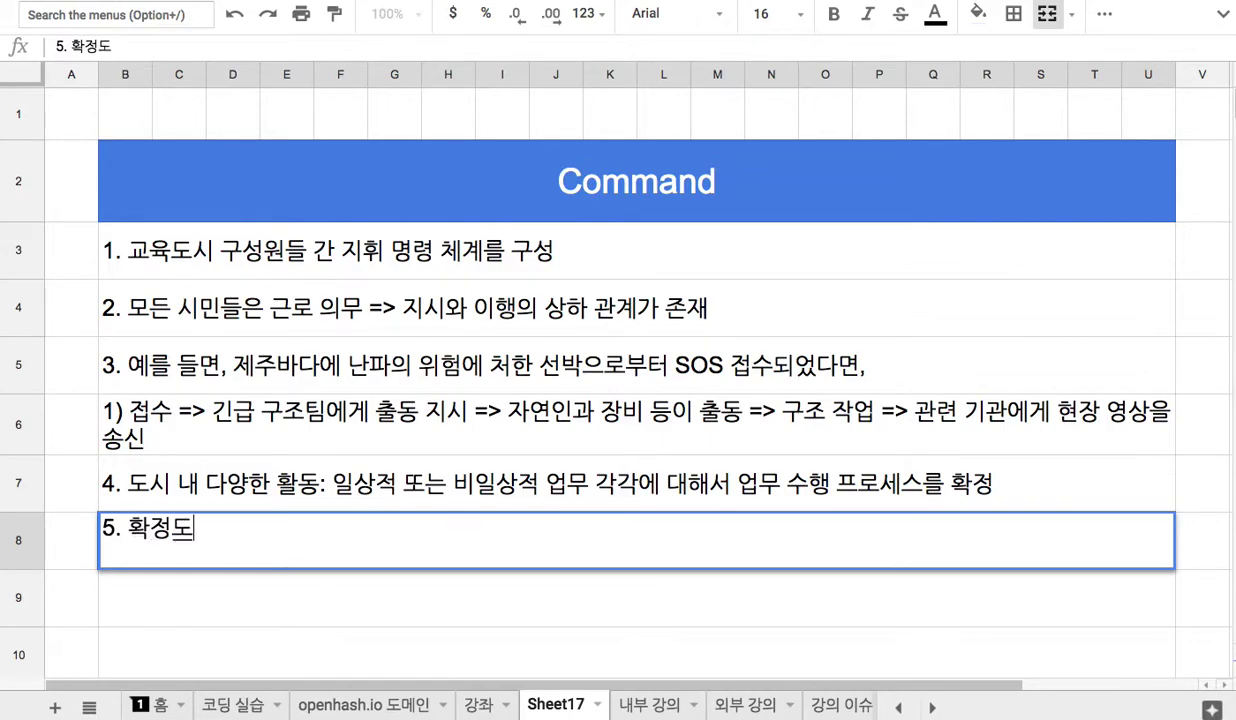
type("스 각각")
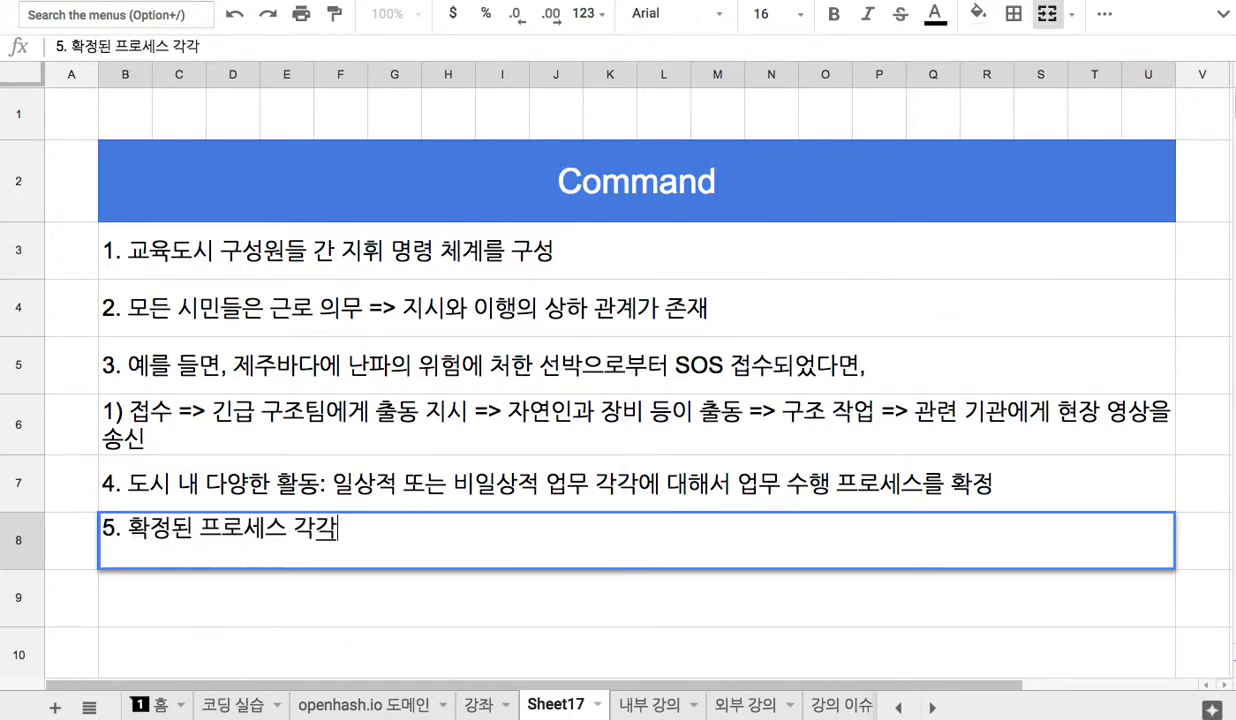
type("ㅇ이 발")
key("BackSpace")
key("BackSpace")
key("BackSpace")
type("개시된 ")
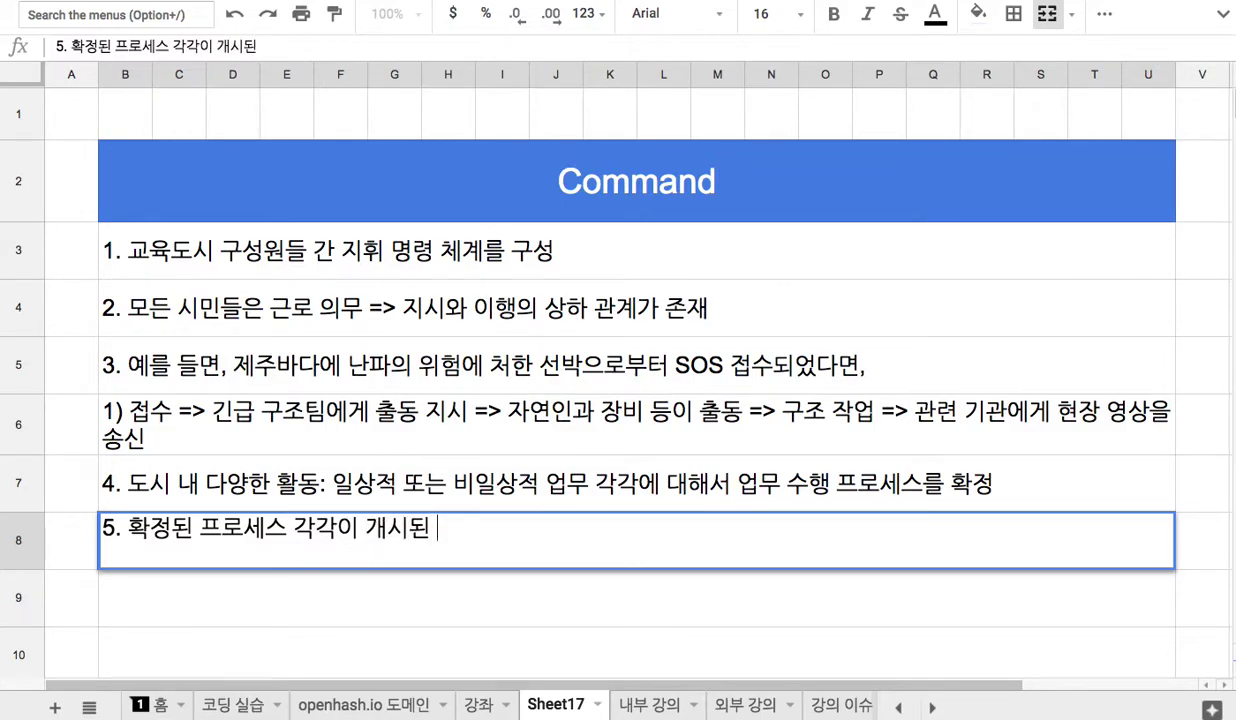
type("이후, 이행 상황이 제대로 관철도")
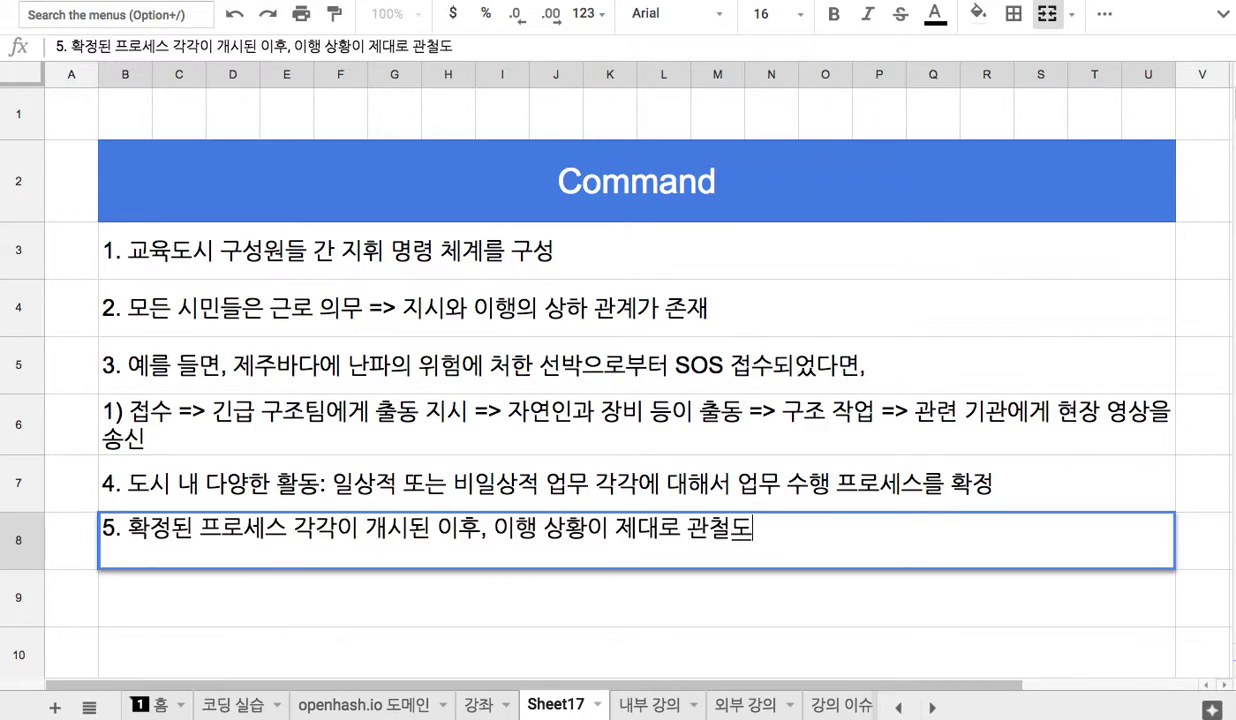
type("되도록 싯")
type("슽")
type("템으로 구성")
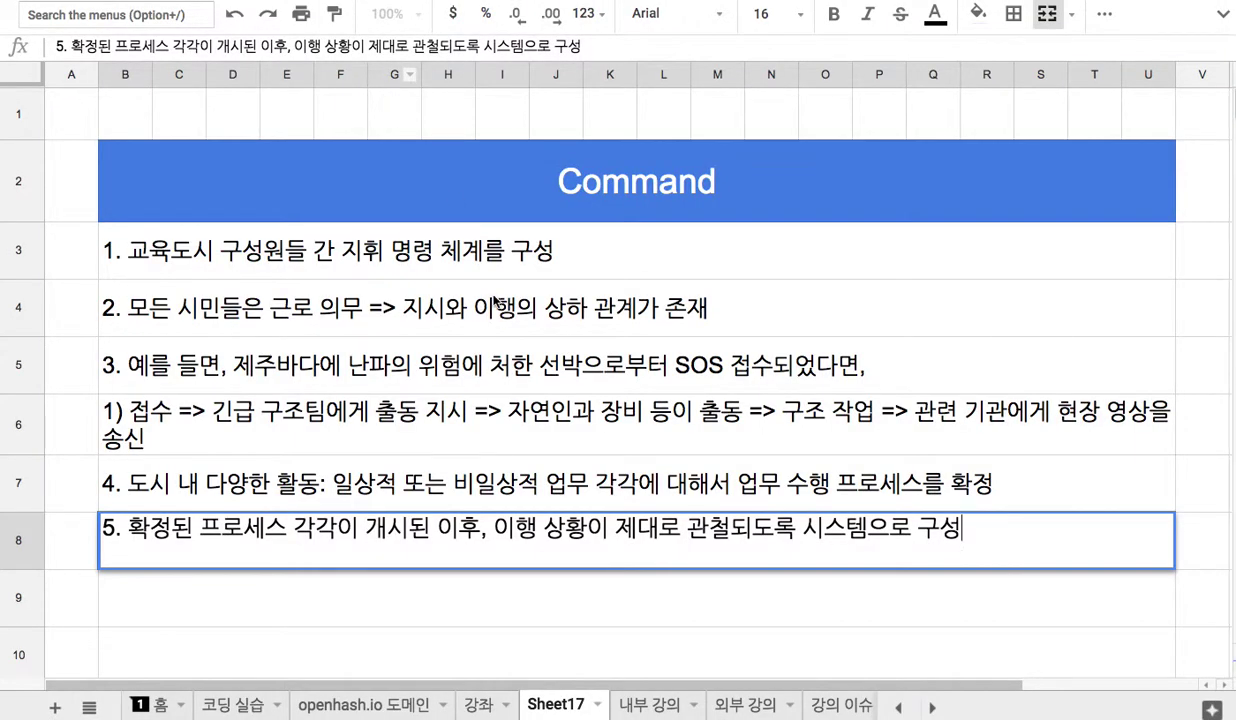
Step: Enter "6. 지시나 명령의 원천은 자연인이거나, AI 시스템" in the merged cell in row 9
left_click(375, 576)
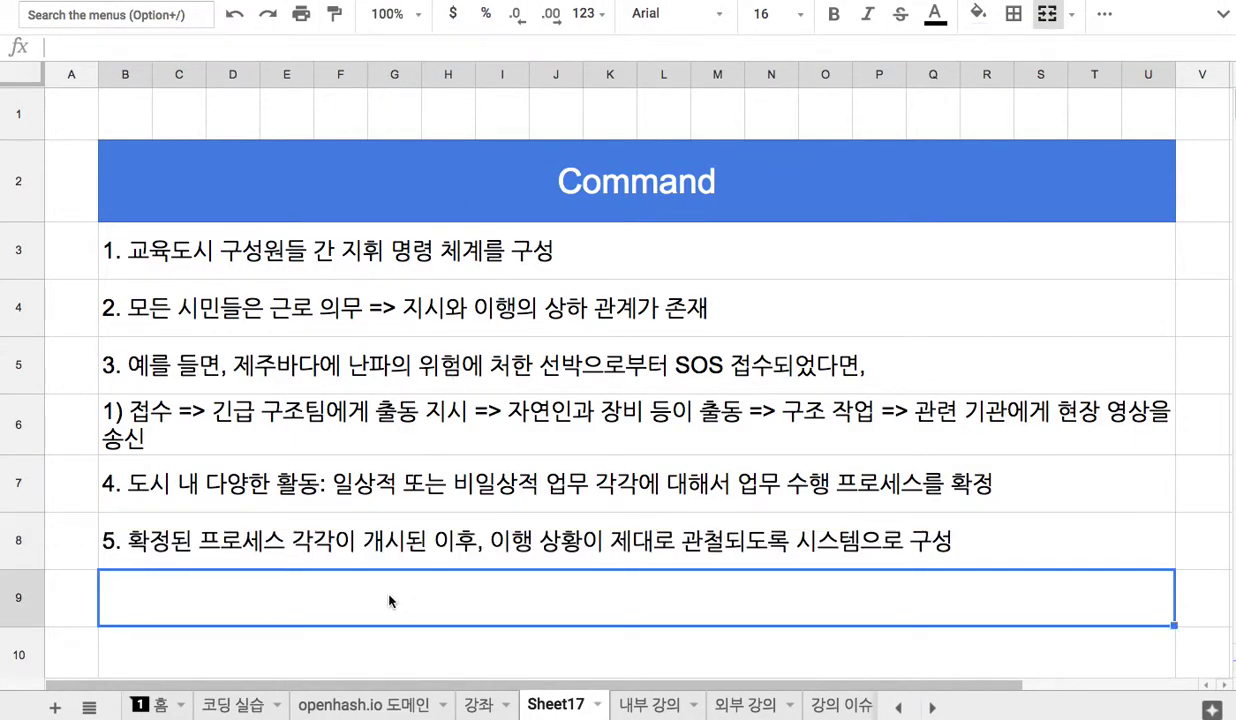
scroll(375, 560, "down", 4)
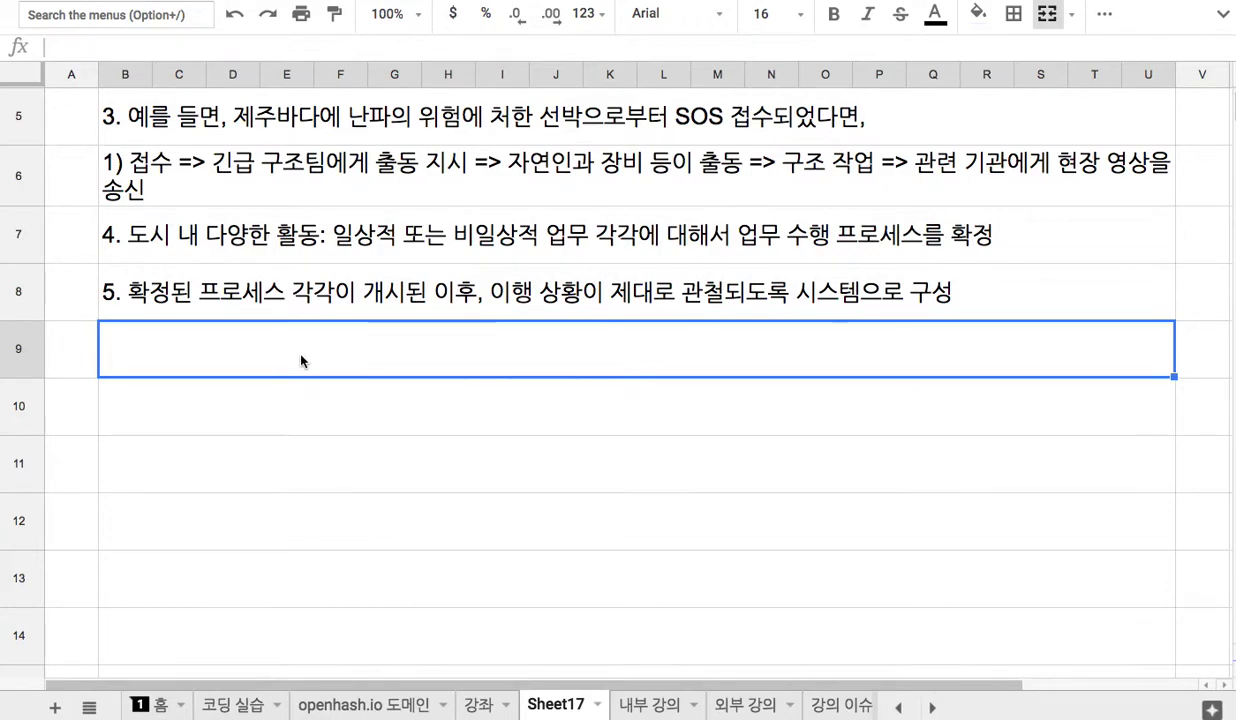
type("6. 지")
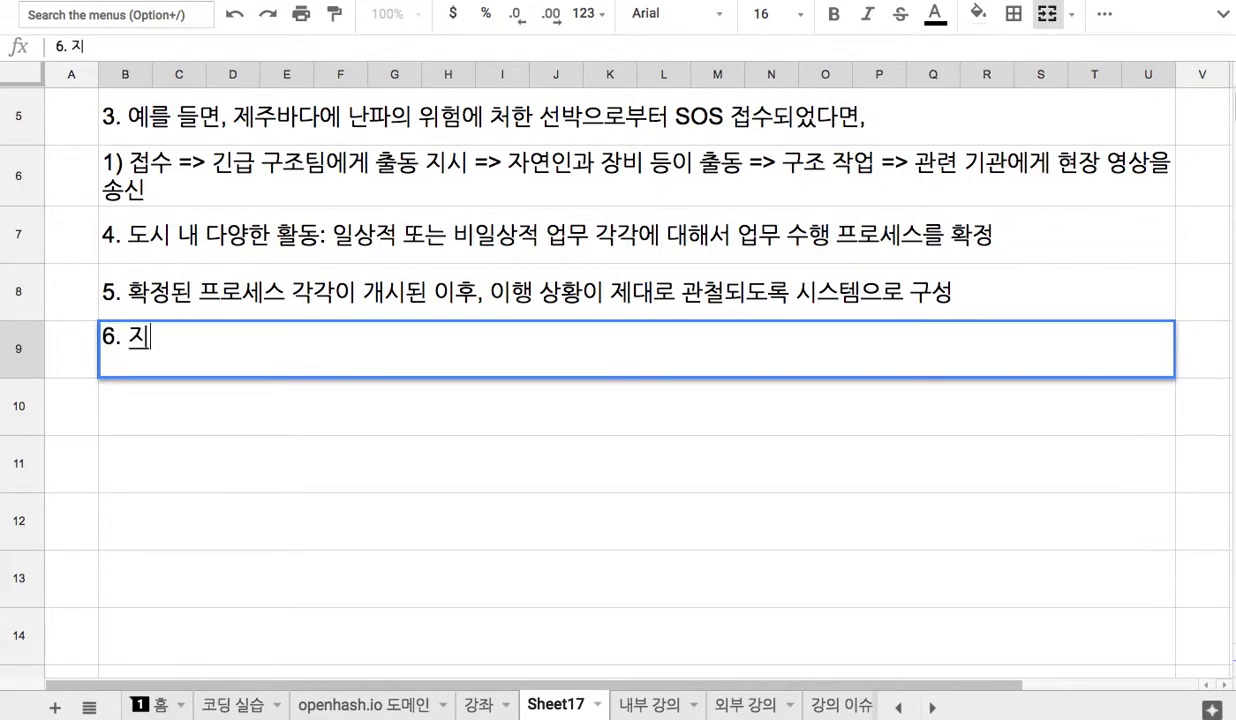
type("시나 며ㅇ령의 ㅇ")
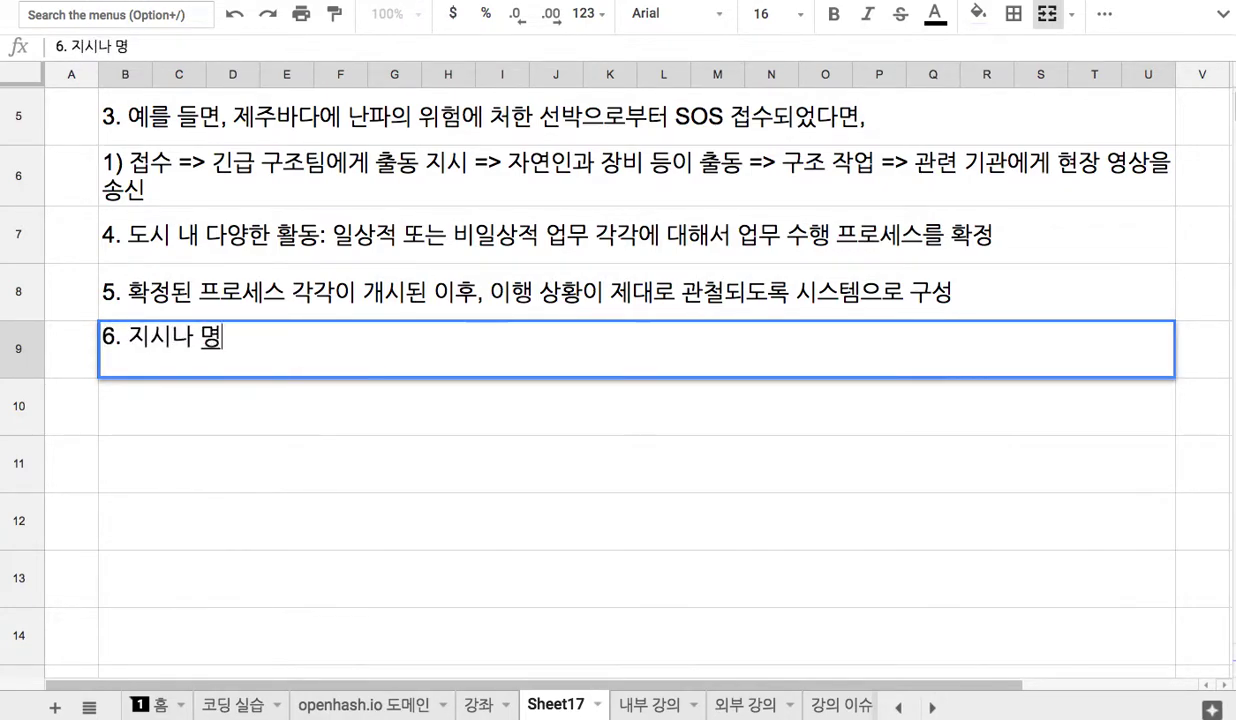
type("ㅝㄴ천")
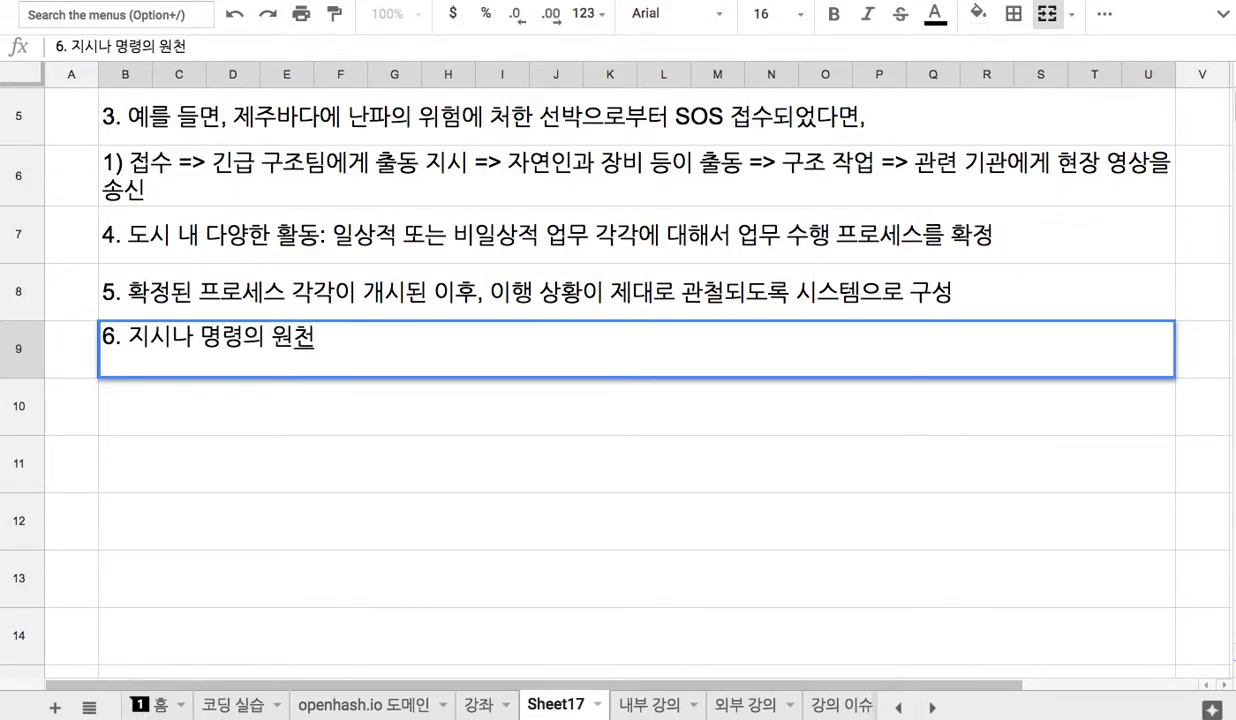
type("은 자연인")
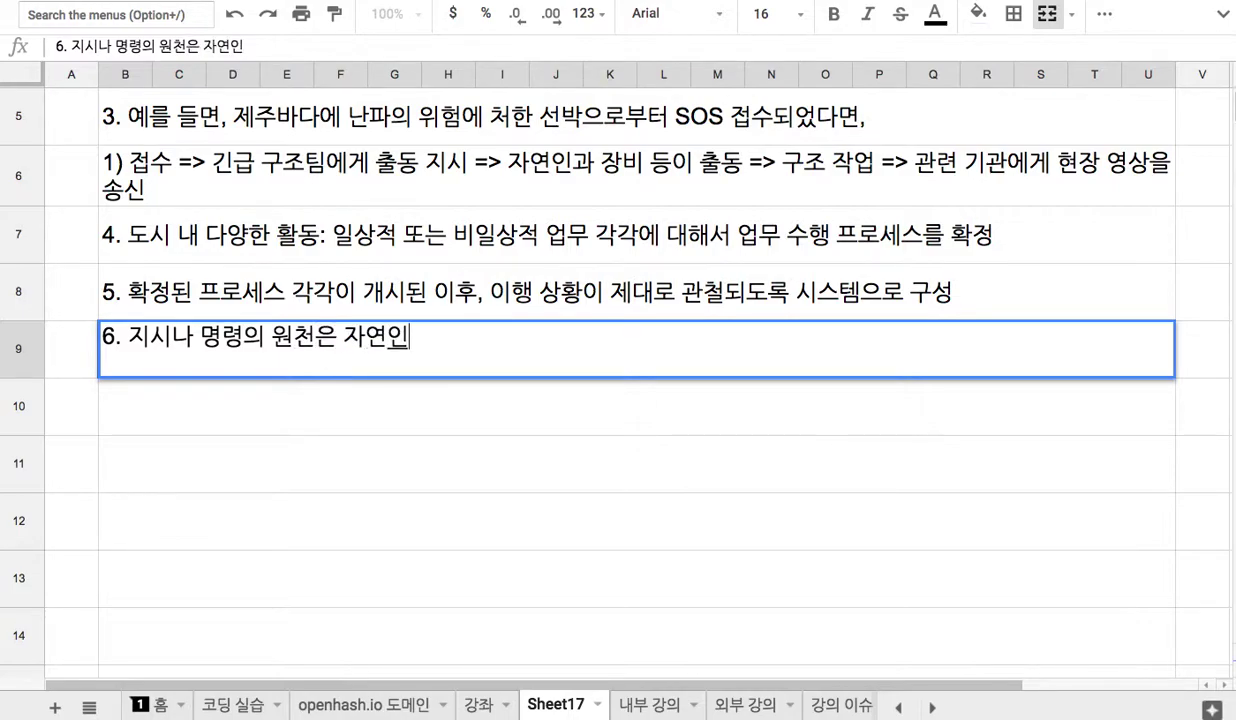
type("이거나, ")
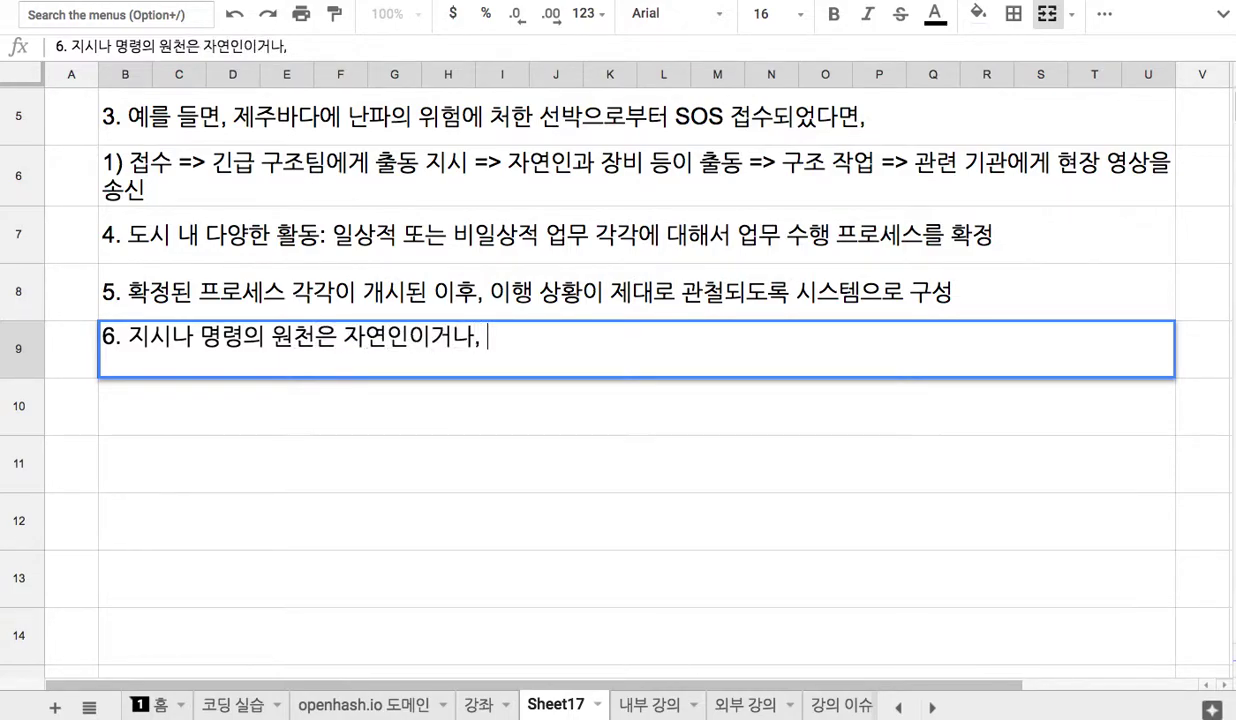
type("AI 시스템")
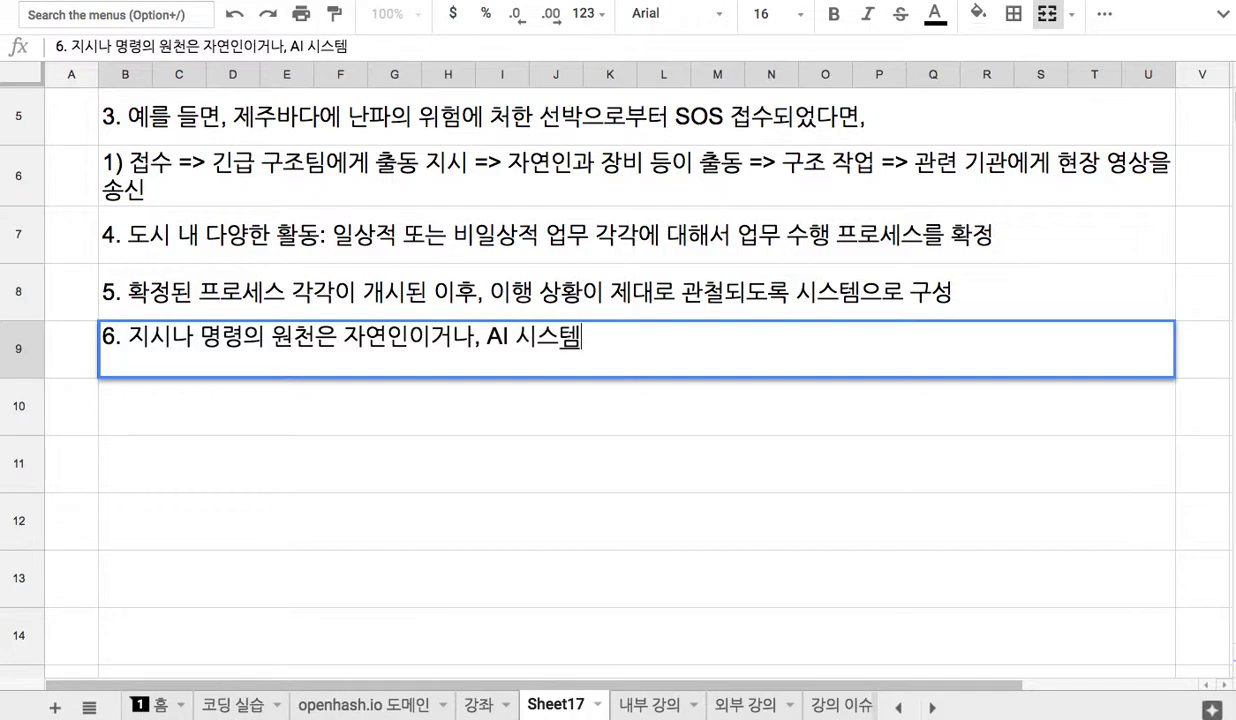
key("Return")
Step: Enter "7. 지시된 사항은 끝까지 관철될 수 있도록 그 이행 과정을 강제할 시스템적 방안" in the merged cell in row 10
type("7. 지시된 사항은 ")
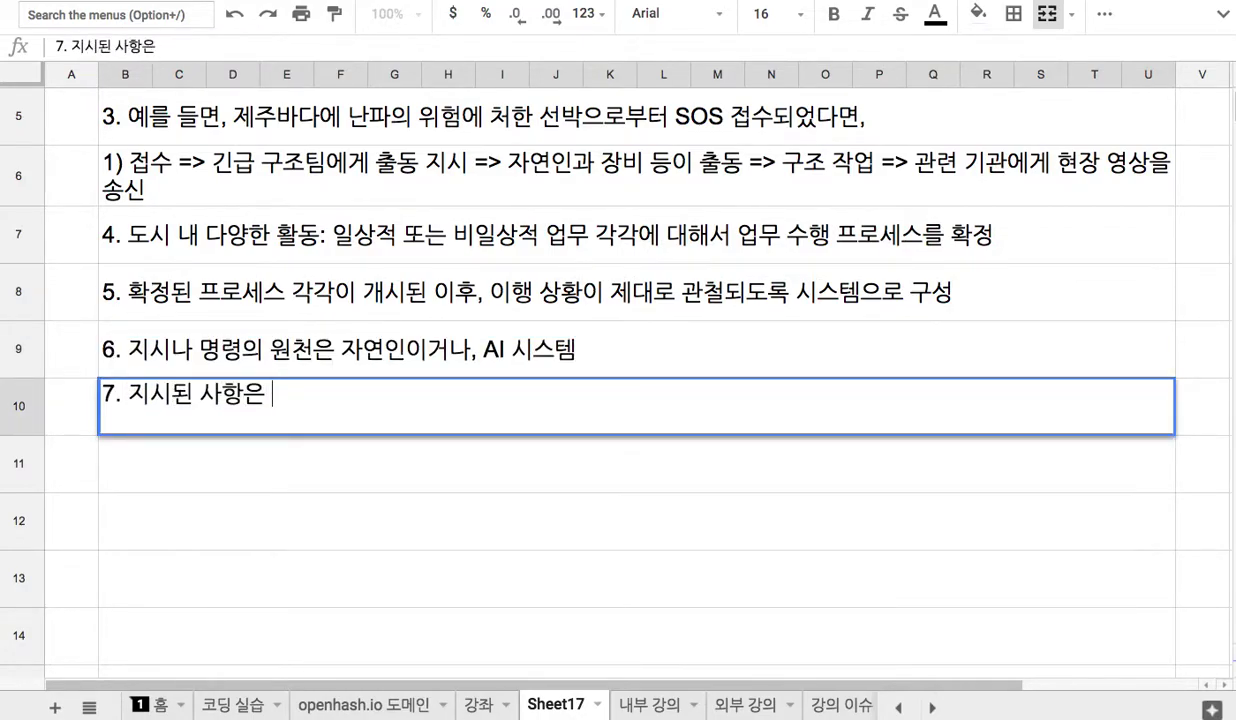
type("끝ㄲ까지 관철도")
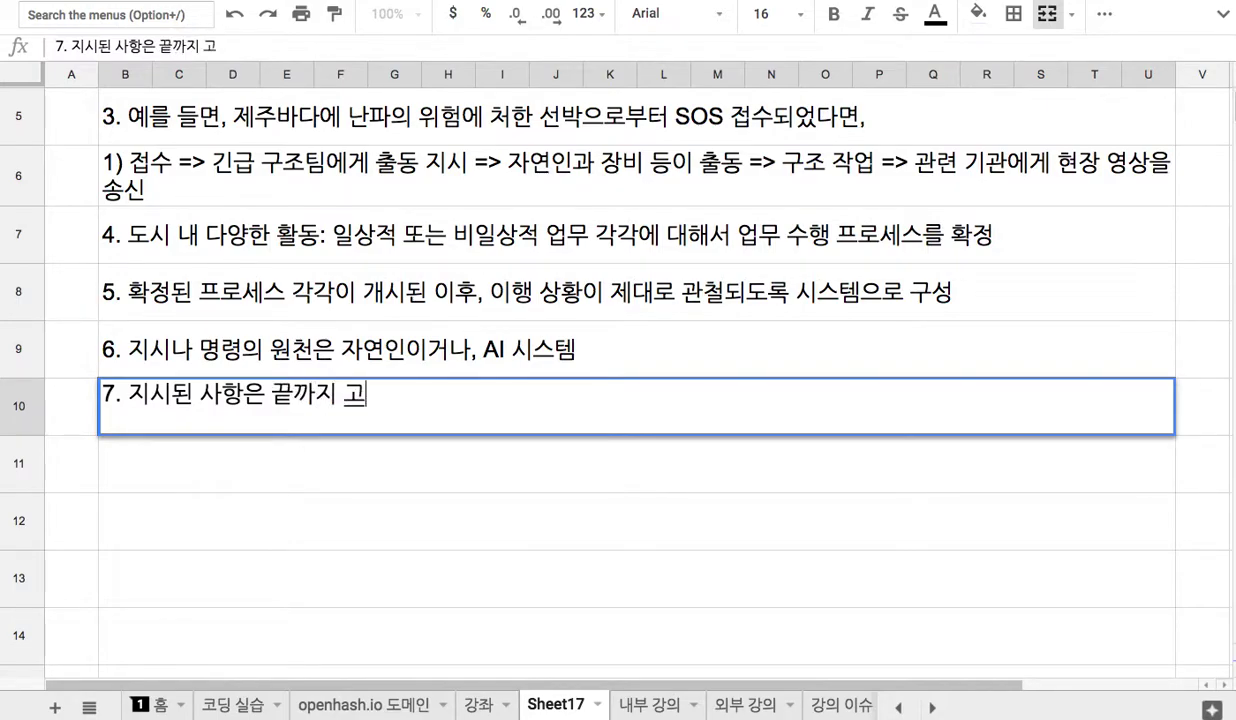
type("될 수 있")
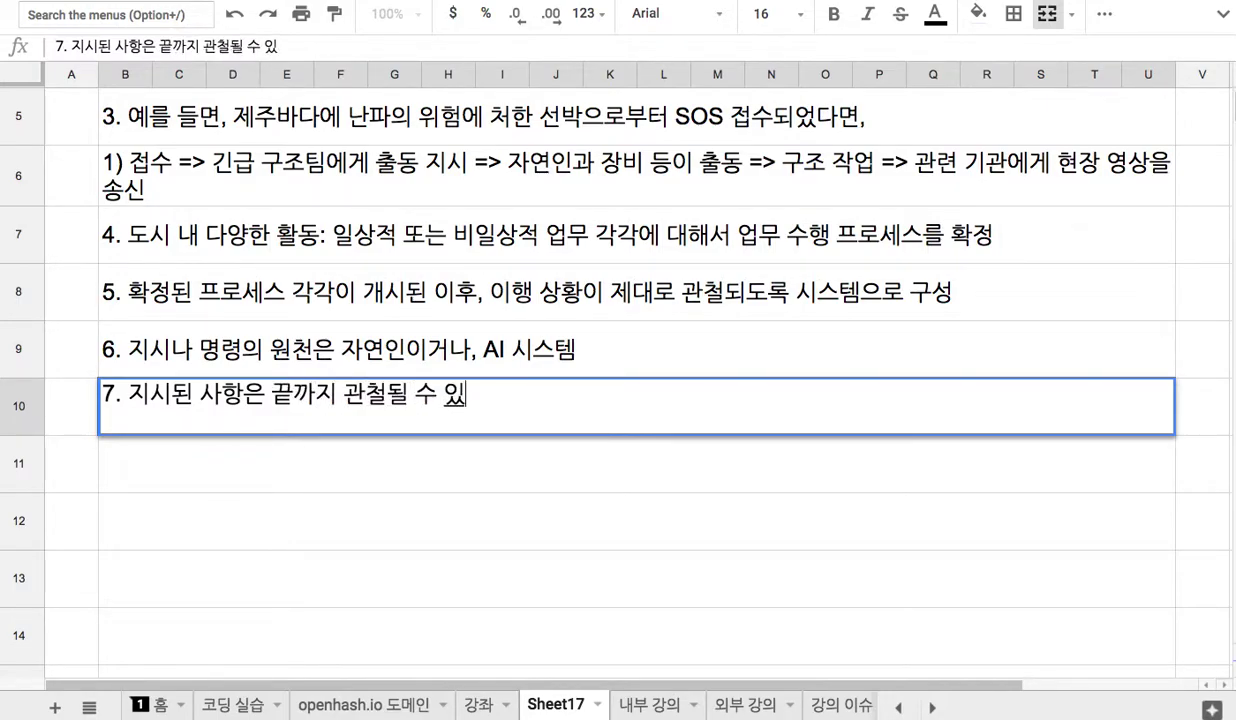
type("도록 그 이행 ")
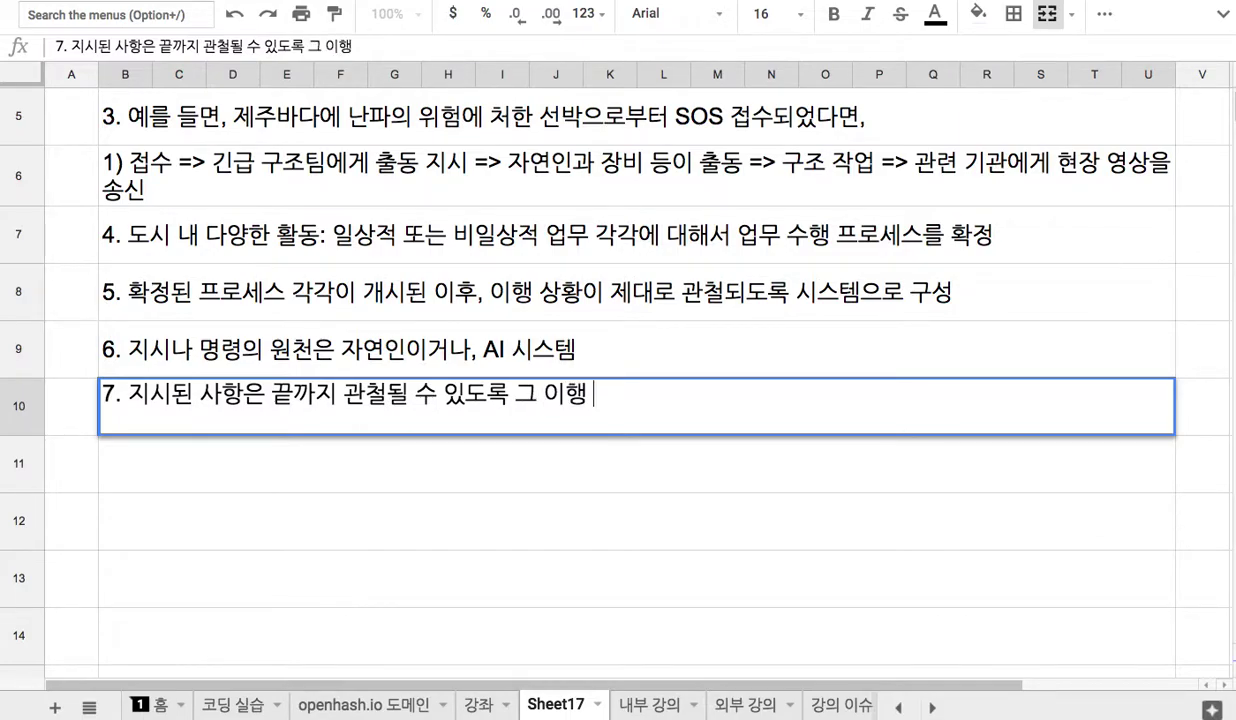
type("과정을 강제할 ")
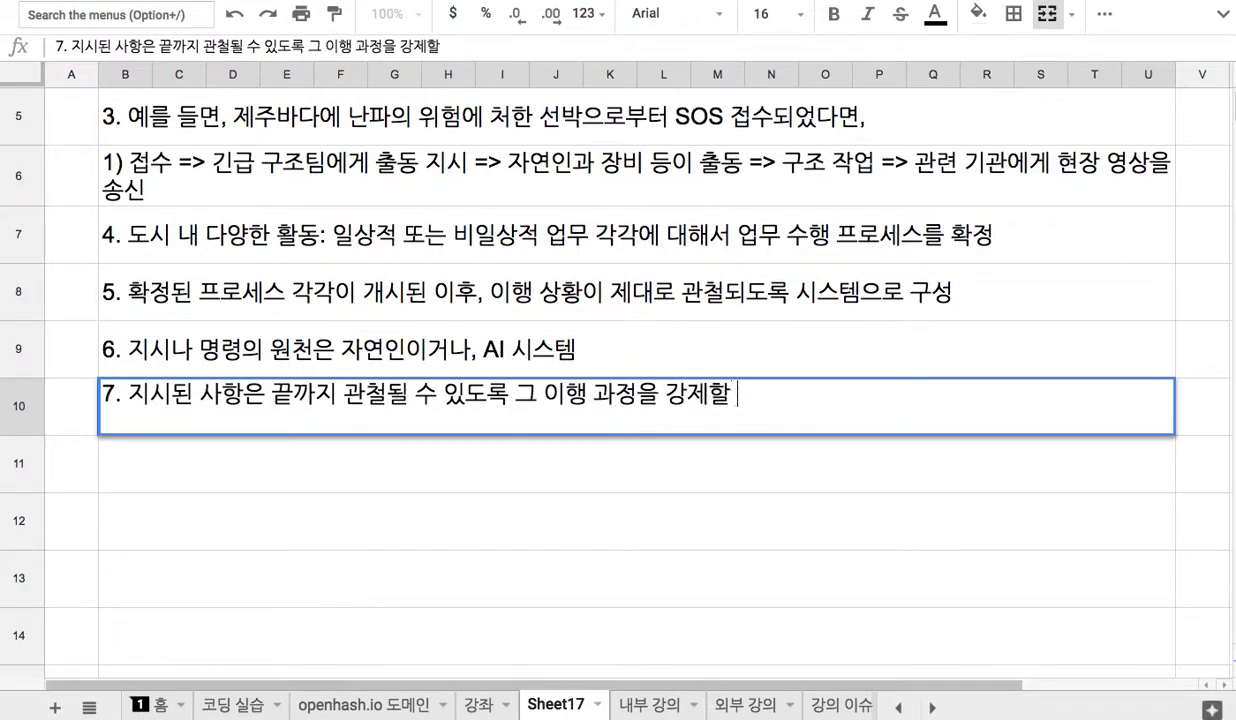
type("시스템적 방안")
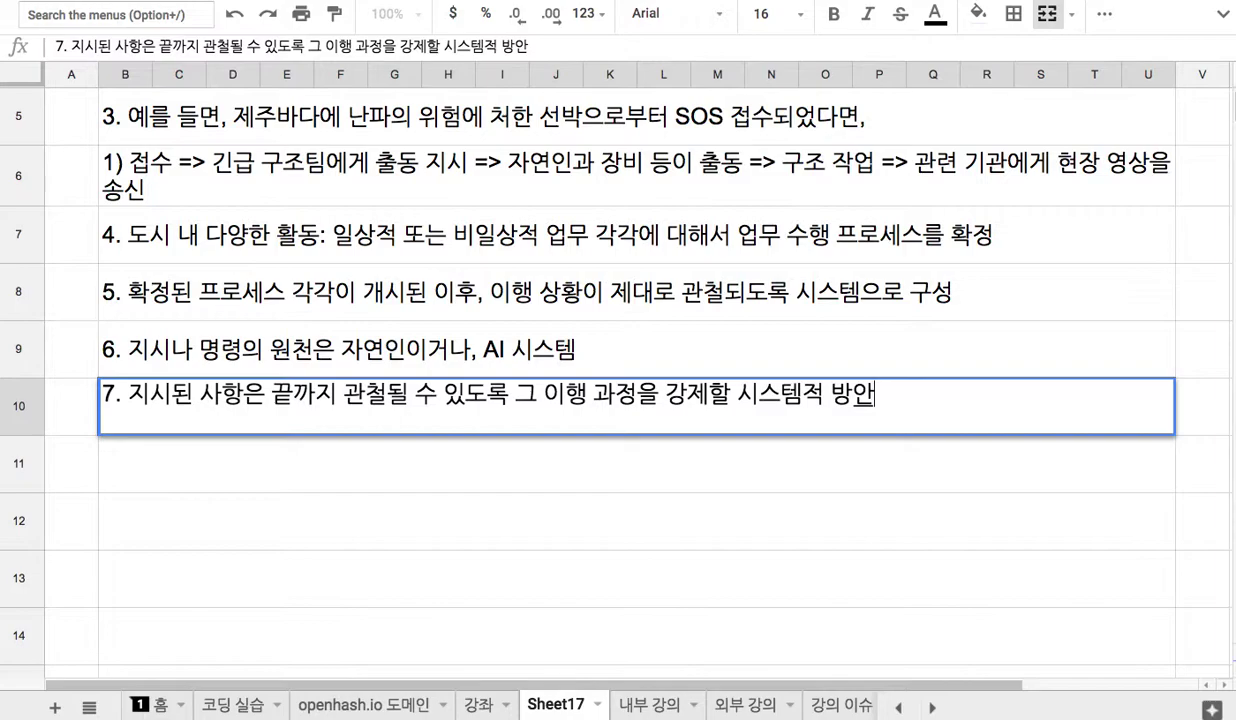
left_click(296, 190)
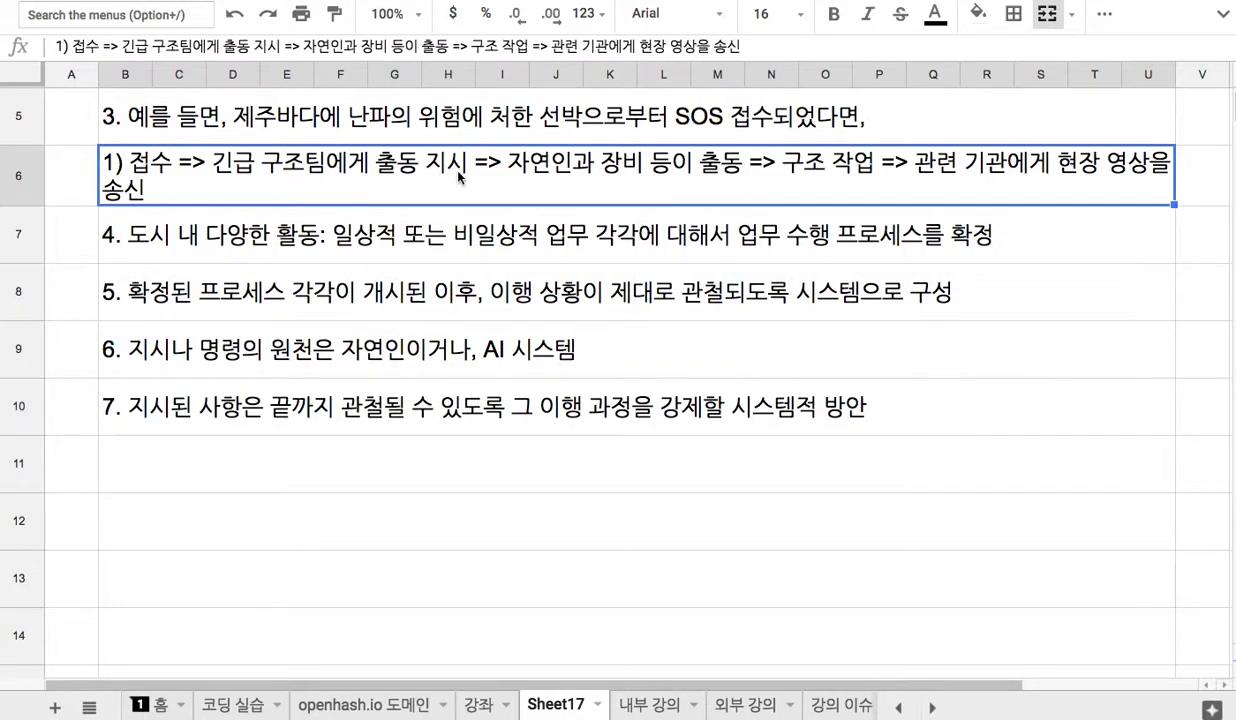
Step: Review the ship rescue example in rows 5 and 6, highlighting "SOS 접수", "자연인" and "장비" in the text
left_click(598, 126)
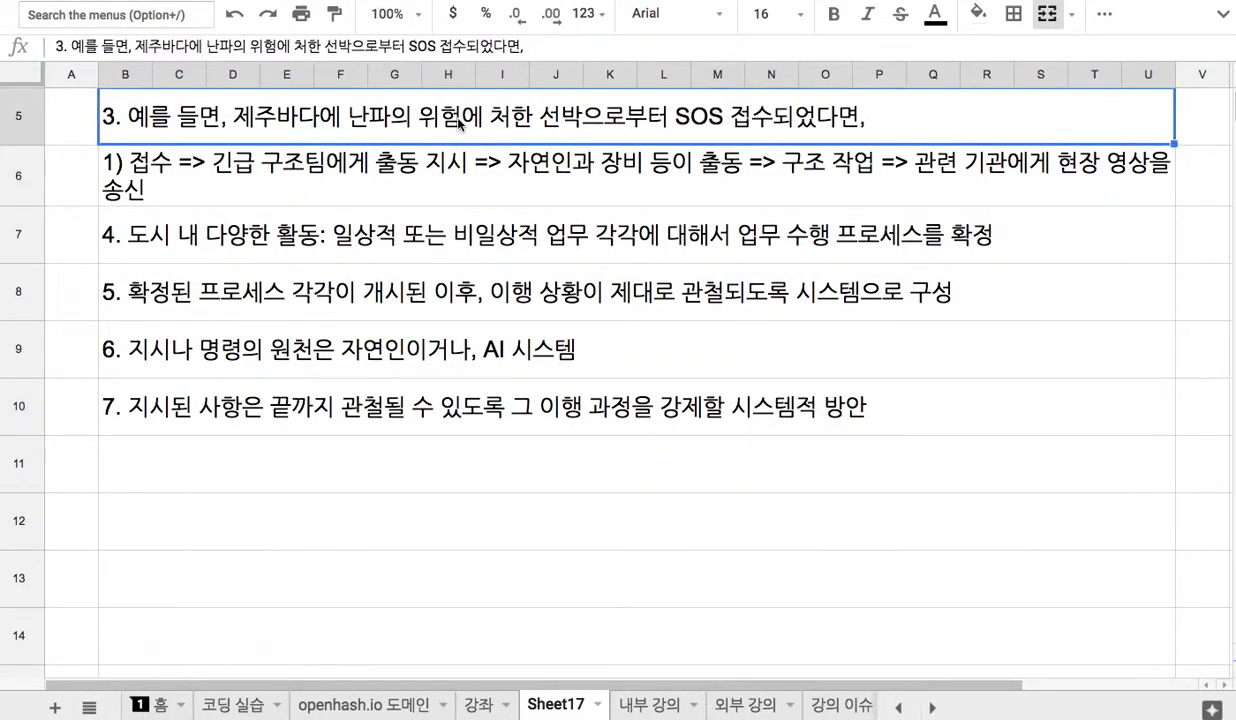
double_click(706, 122)
left_click_drag(681, 104, 779, 106)
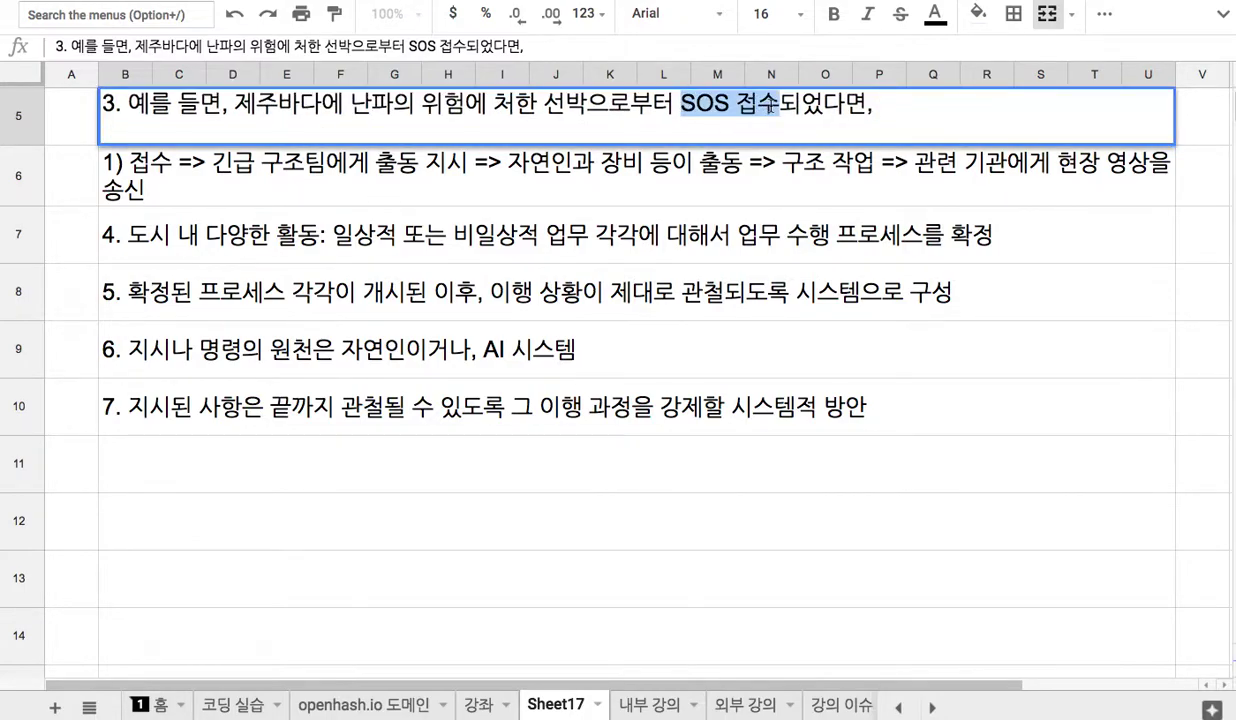
left_click(411, 173)
double_click(378, 162)
left_click_drag(378, 162, 662, 165)
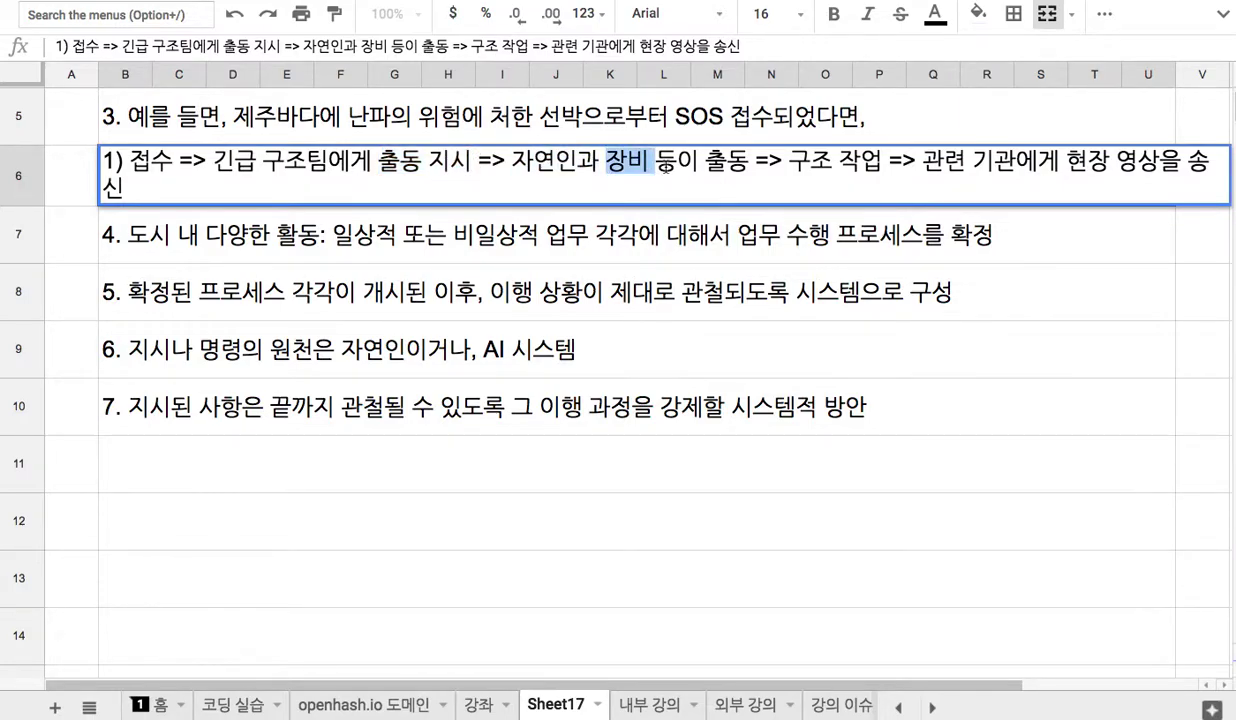
left_click_drag(511, 162, 597, 162)
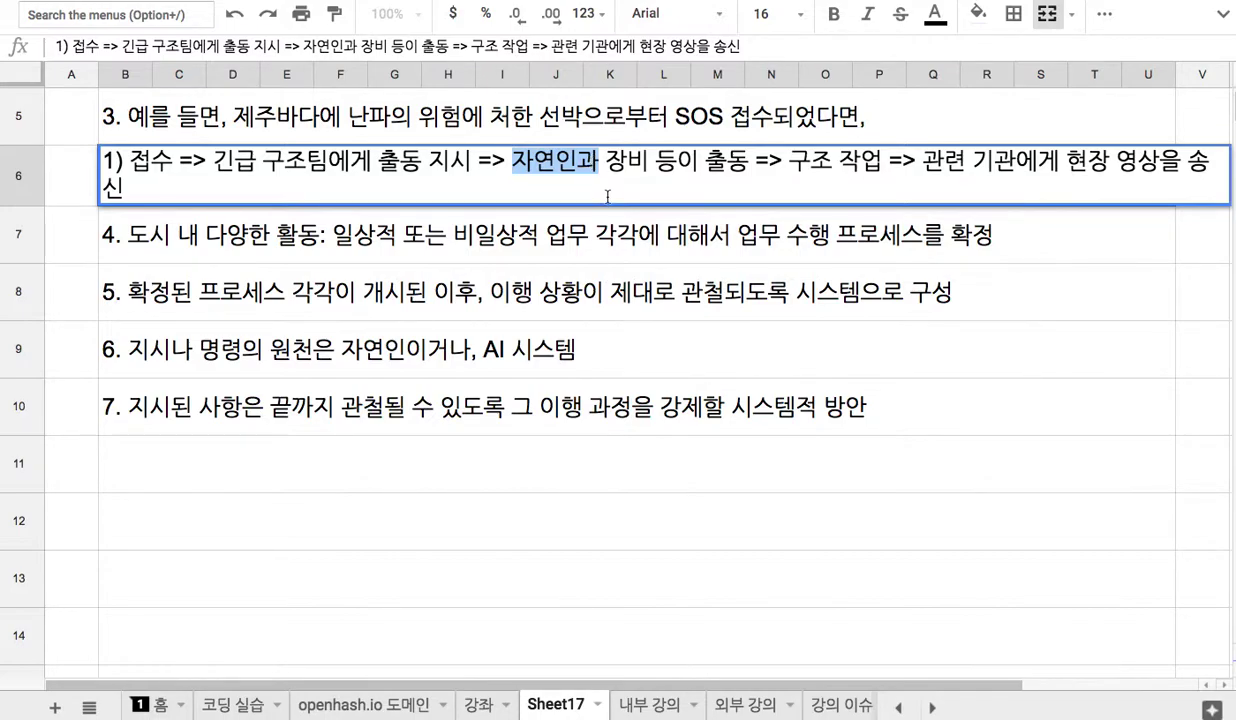
left_click(580, 163)
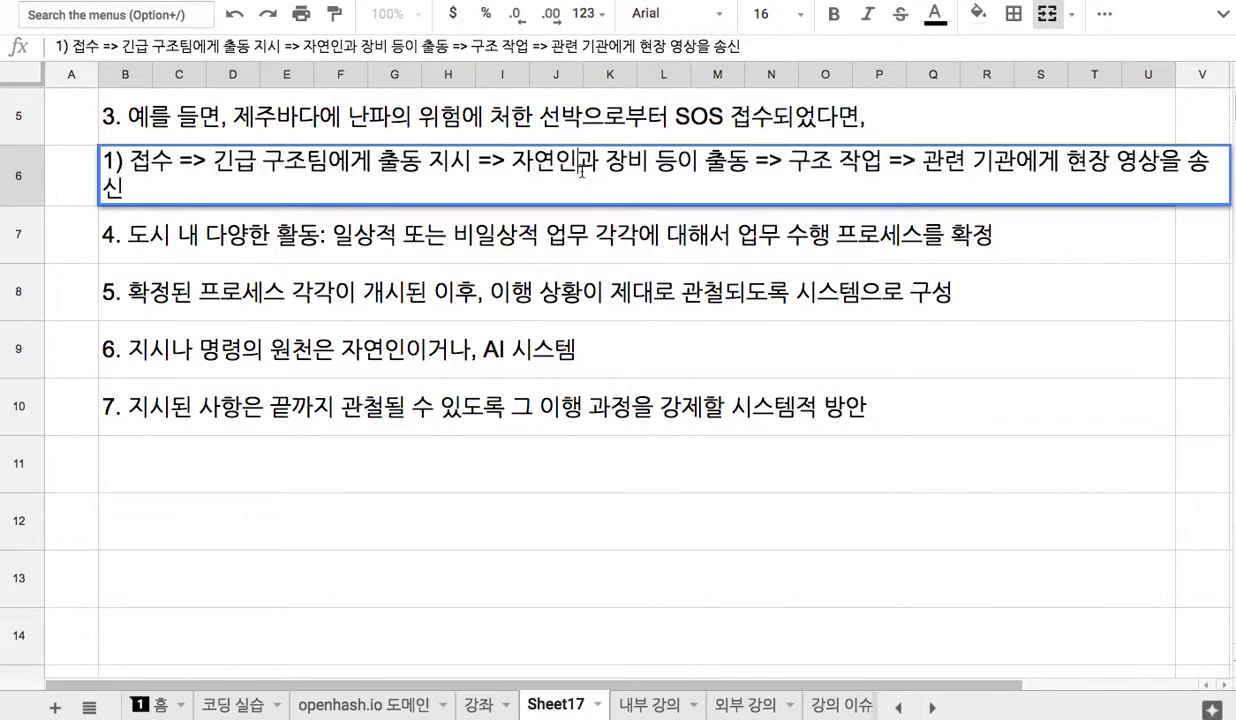
left_click_drag(511, 162, 580, 165)
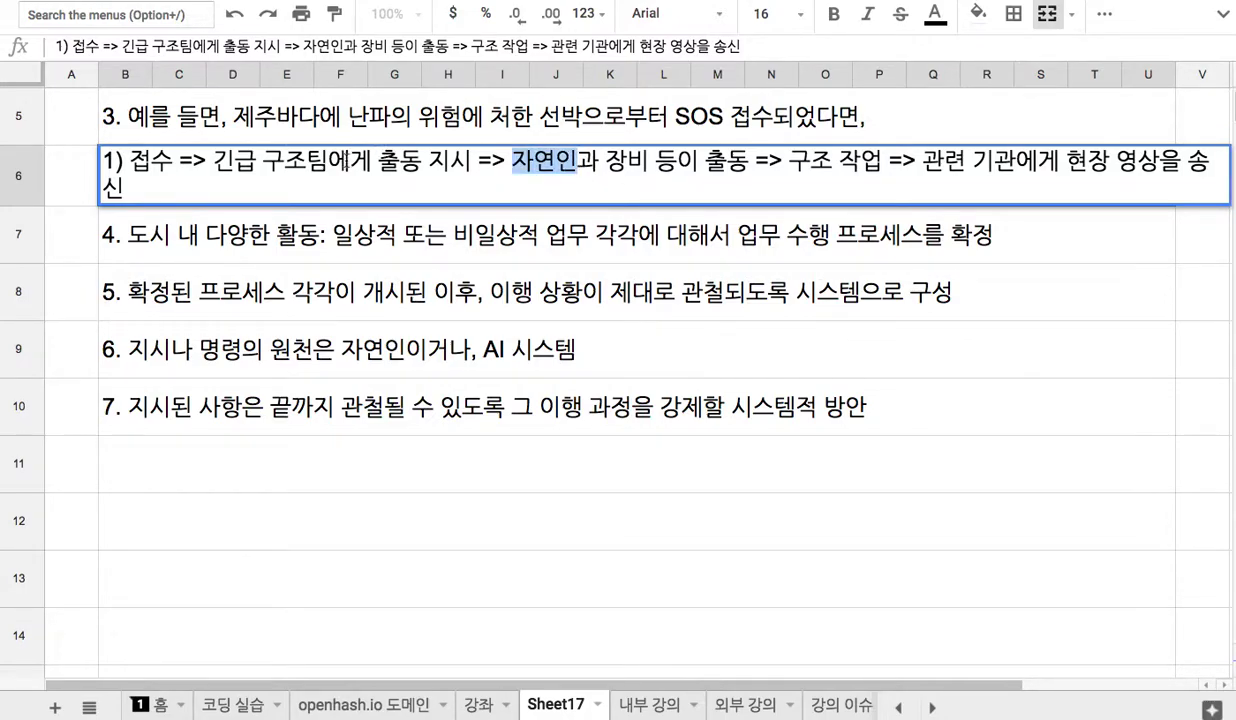
left_click_drag(336, 160, 408, 162)
left_click_drag(505, 162, 555, 162)
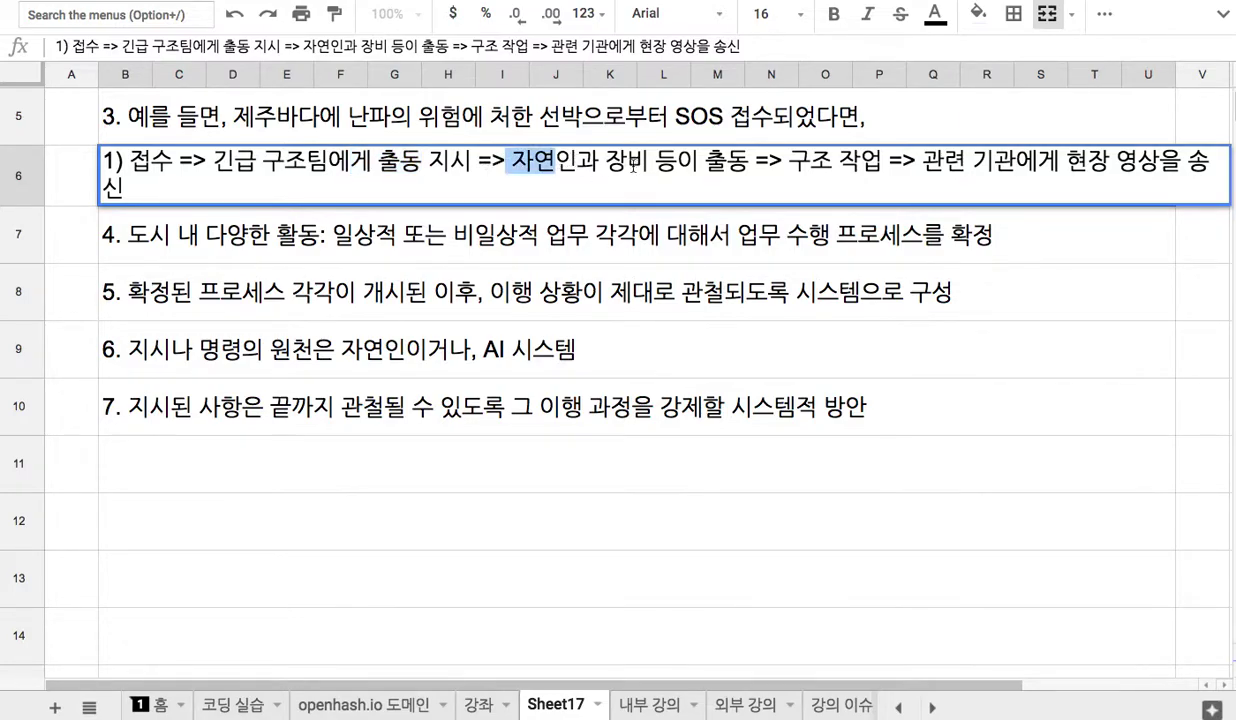
left_click_drag(605, 162, 646, 162)
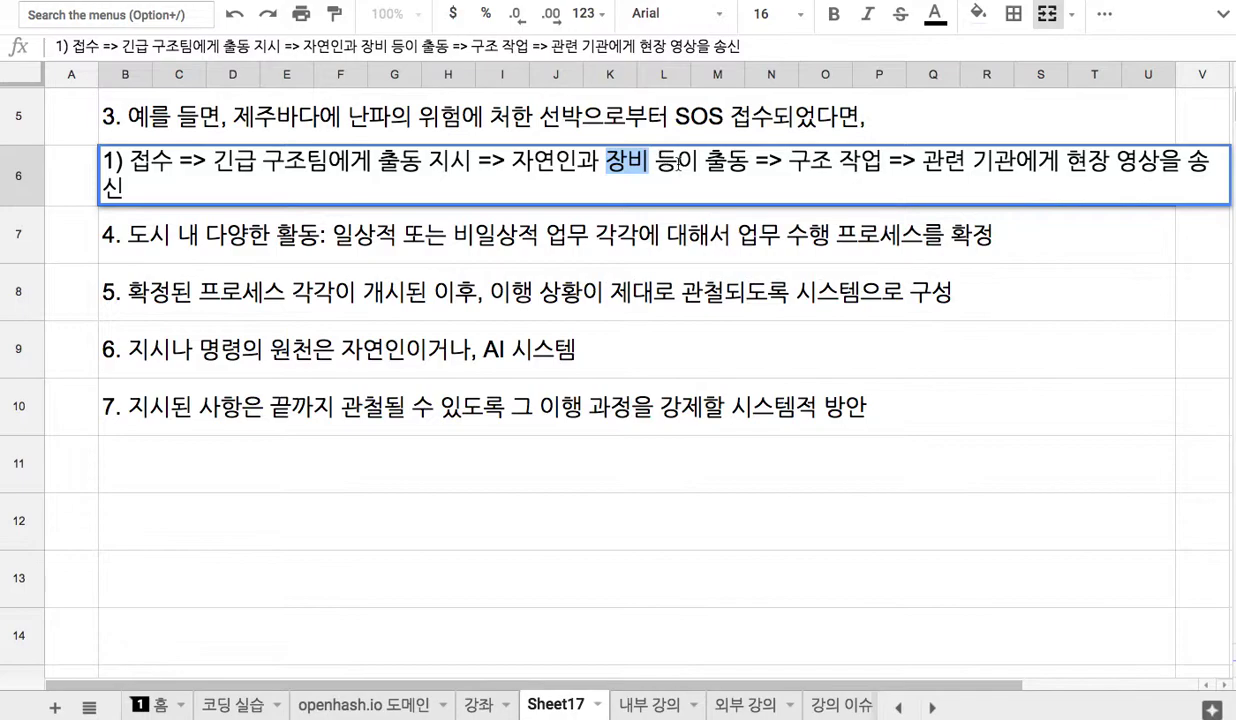
double_click(650, 117)
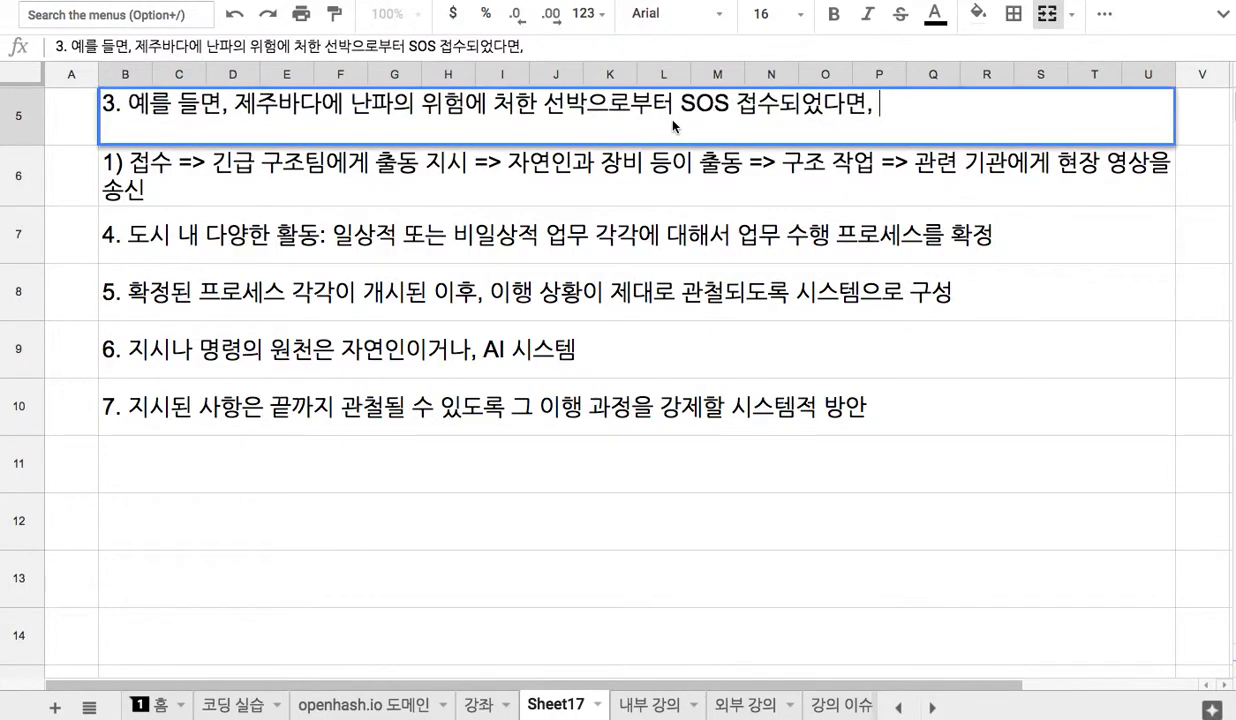
left_click_drag(696, 103, 733, 104)
Step: Insert "자율주행 자율항행 자율비행" before "장비" in the row 6 rescue sequence
double_click(602, 160)
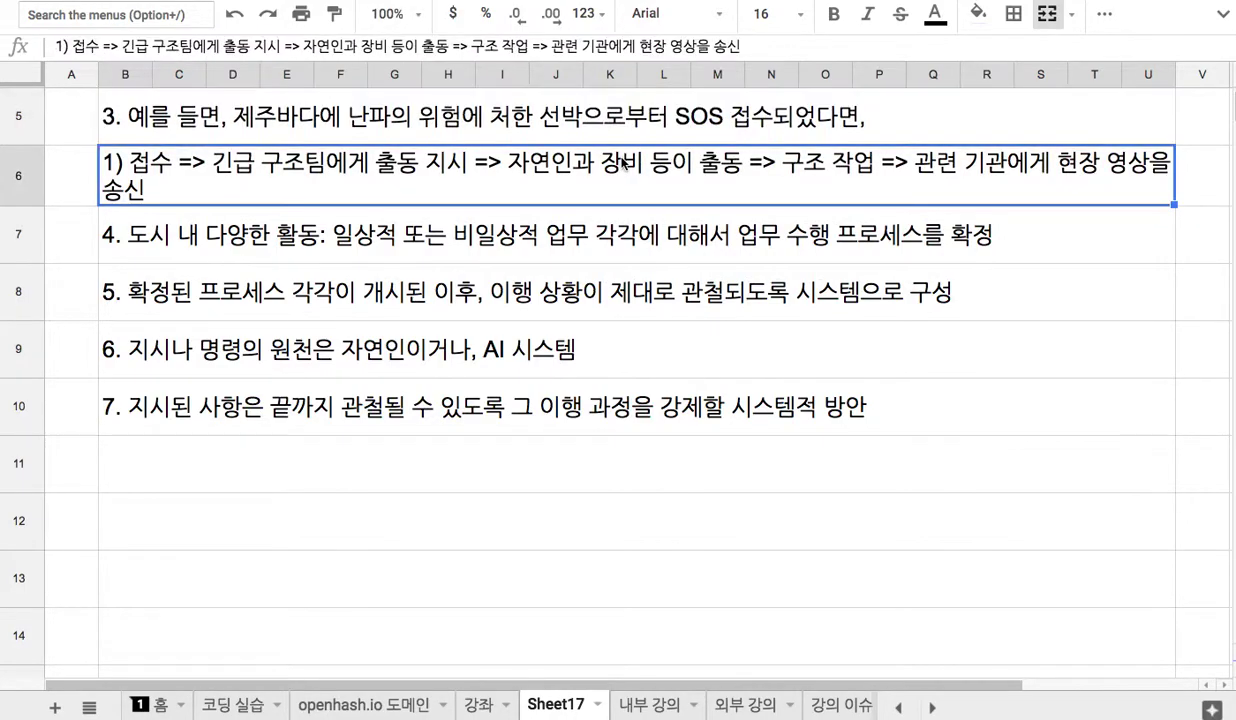
left_click_drag(606, 161, 706, 161)
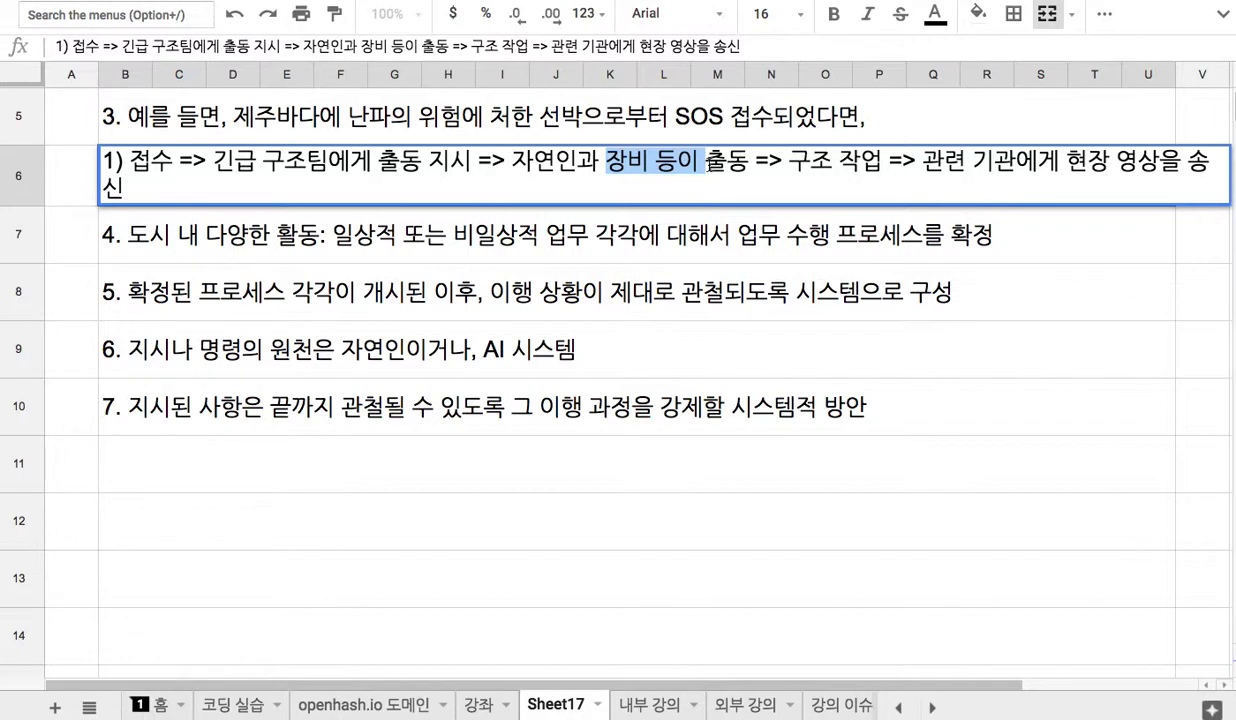
left_click(605, 161)
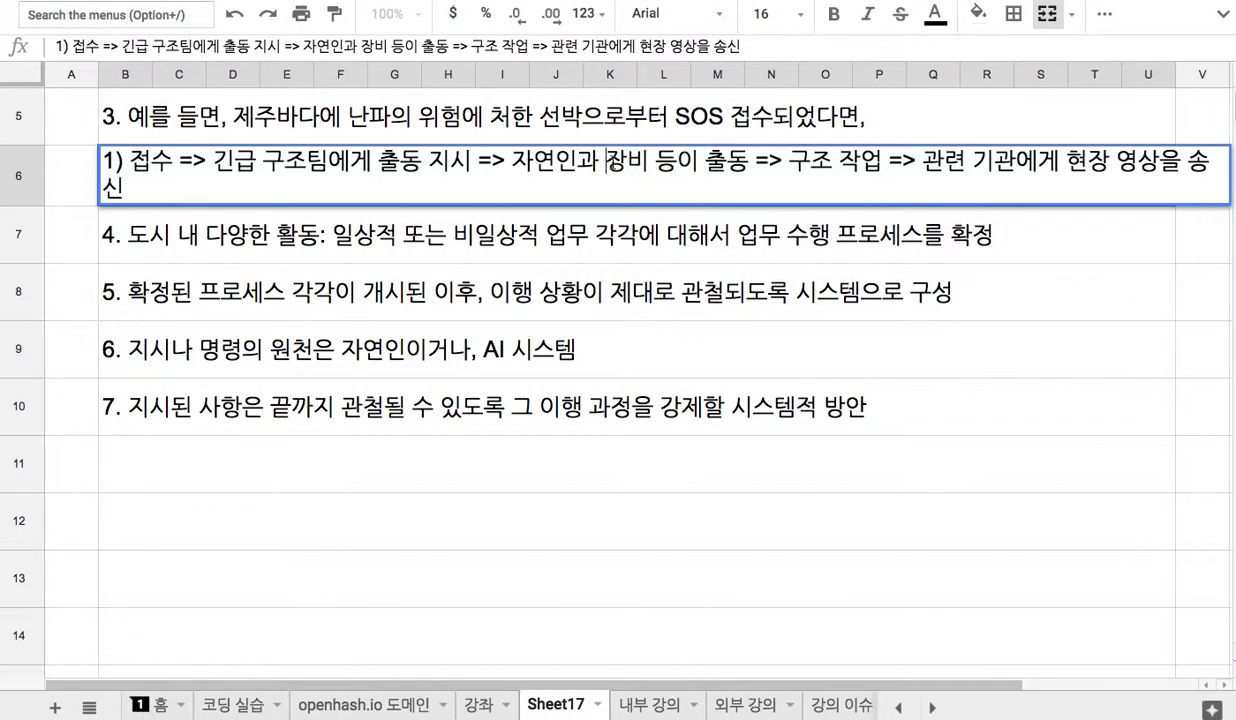
type("자율ㅈ")
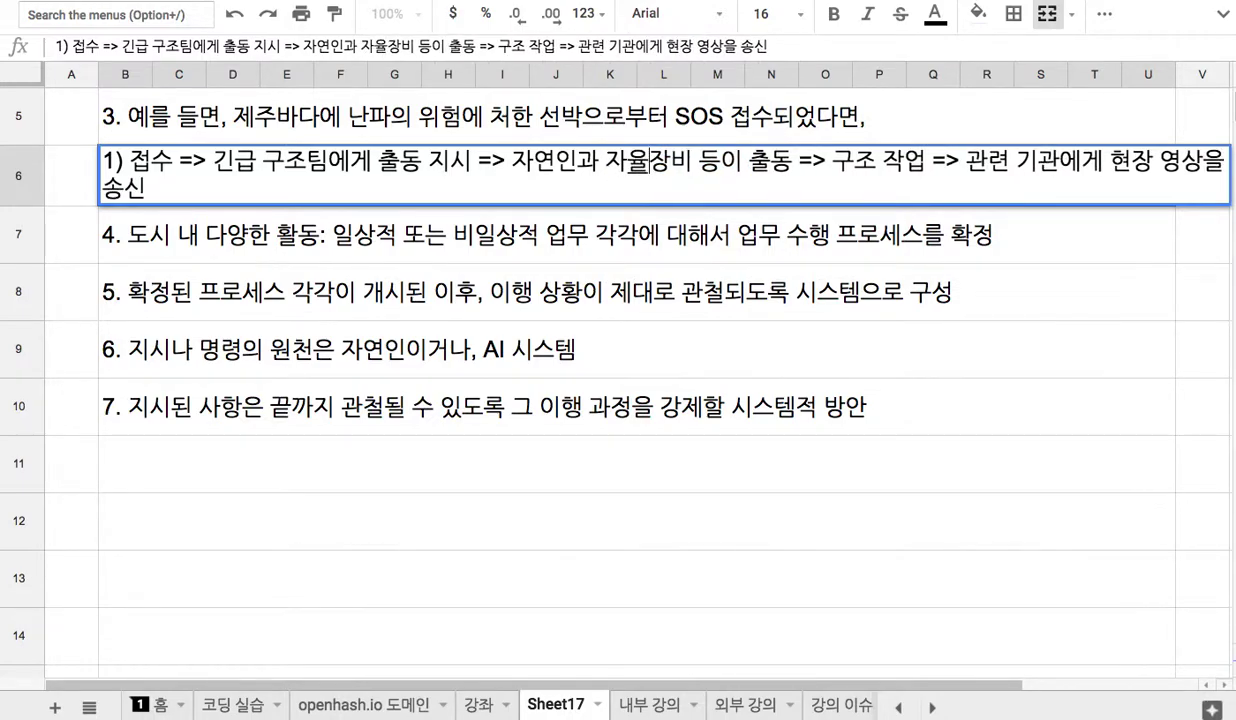
type("주행 자율항")
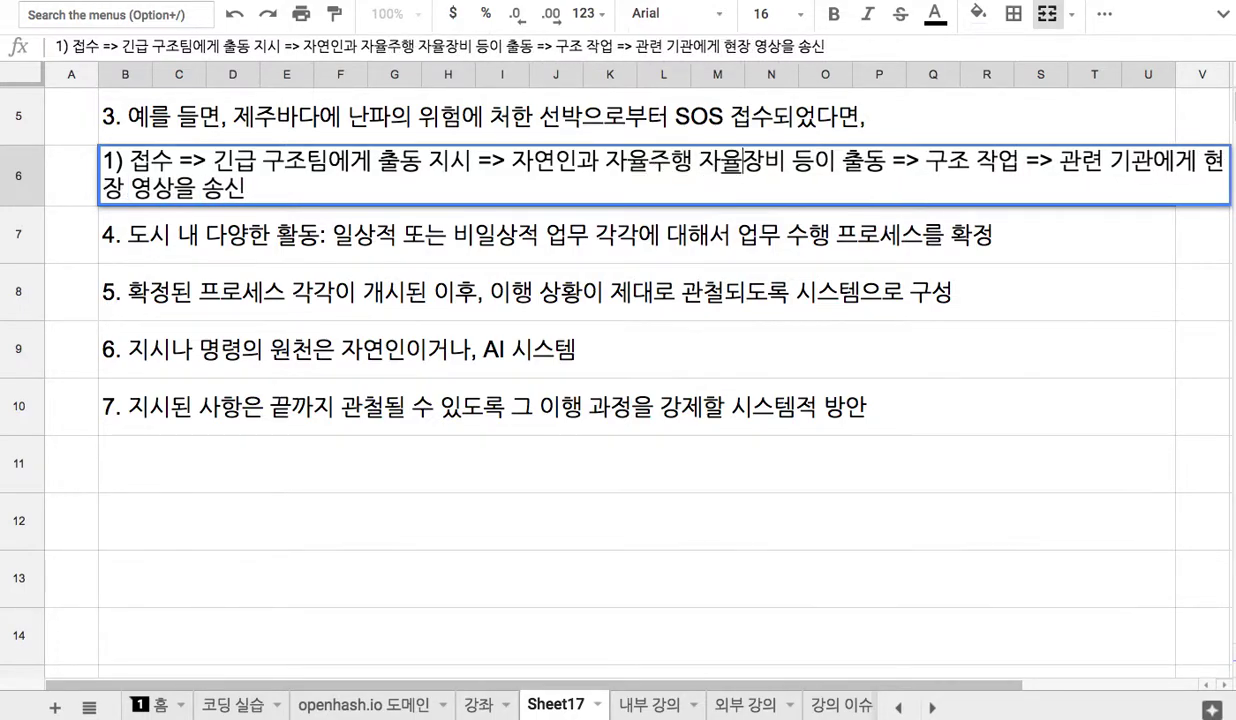
type("행 자율빌")
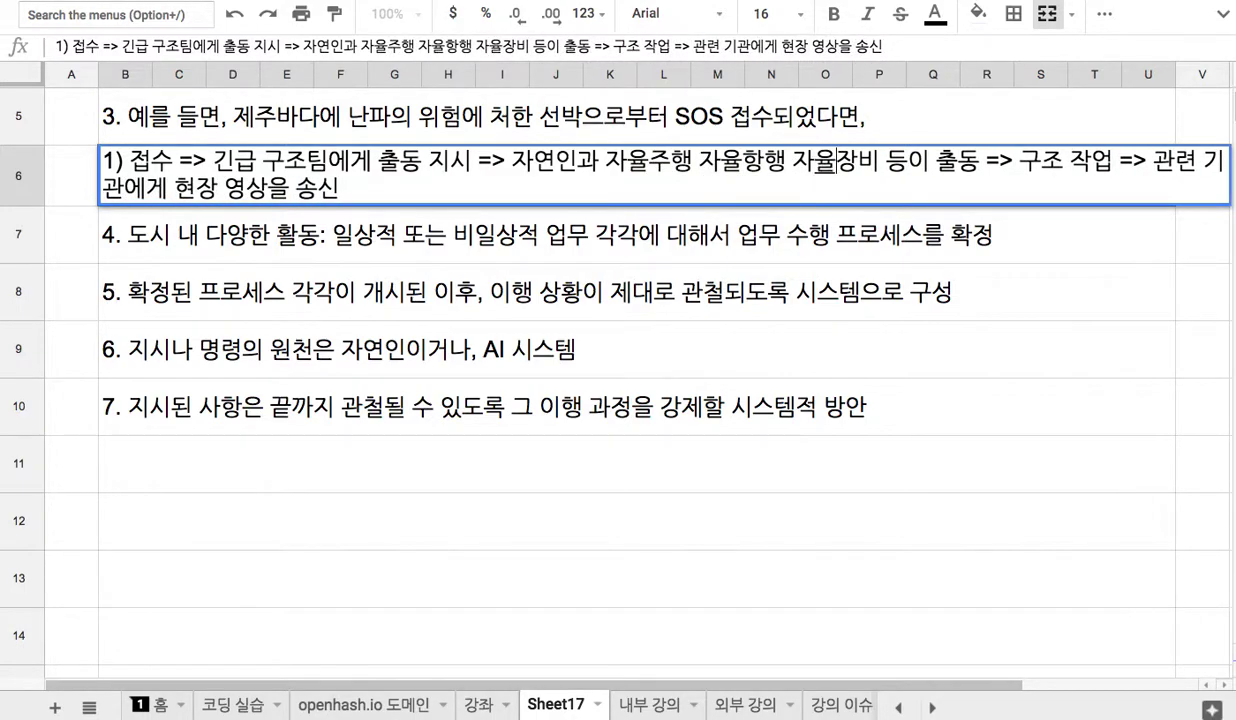
type("행")
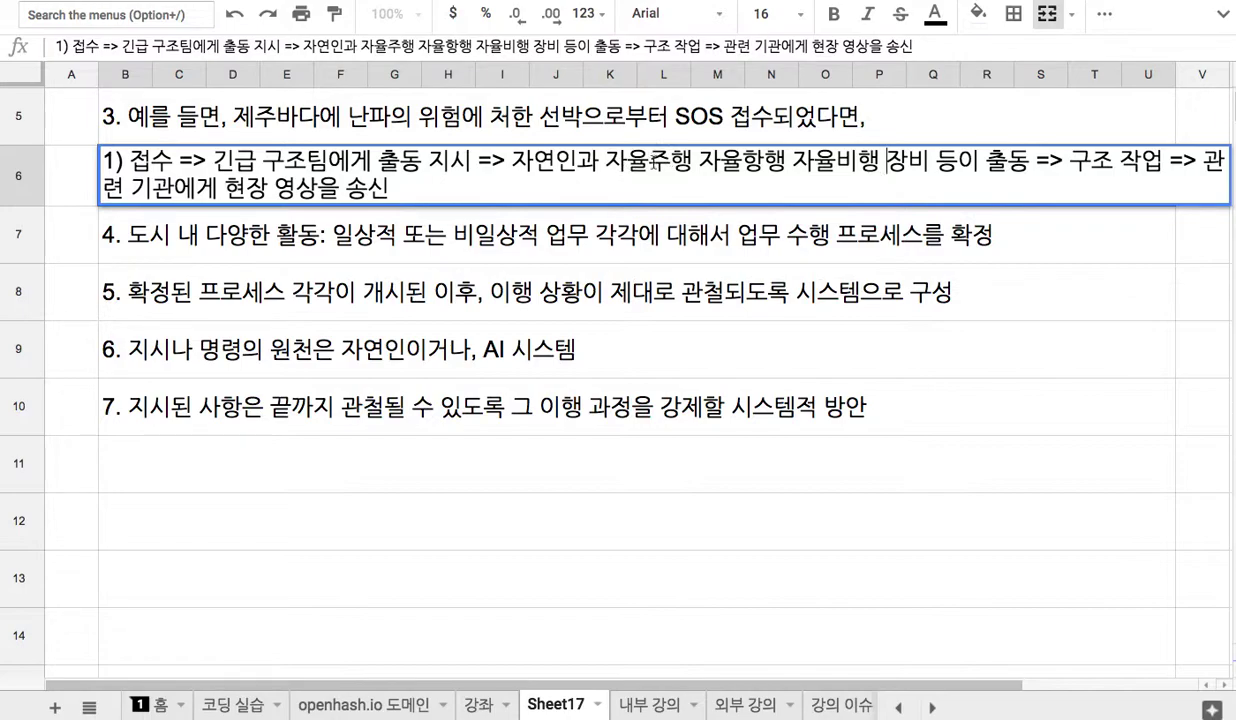
Step: Examine the row 6 wording, highlighting the autonomous equipment terms and "자연인과" within the rescue sequence
left_click_drag(699, 163, 786, 166)
left_click_drag(886, 165, 929, 163)
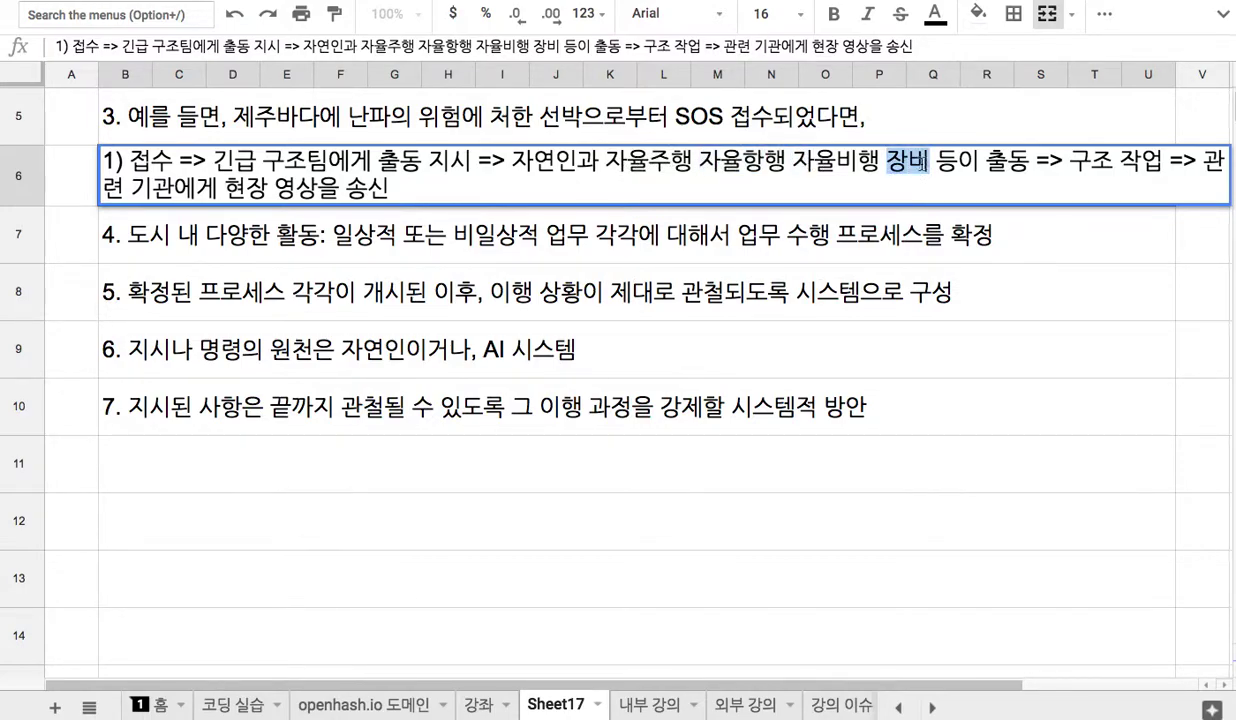
left_click_drag(627, 161, 957, 163)
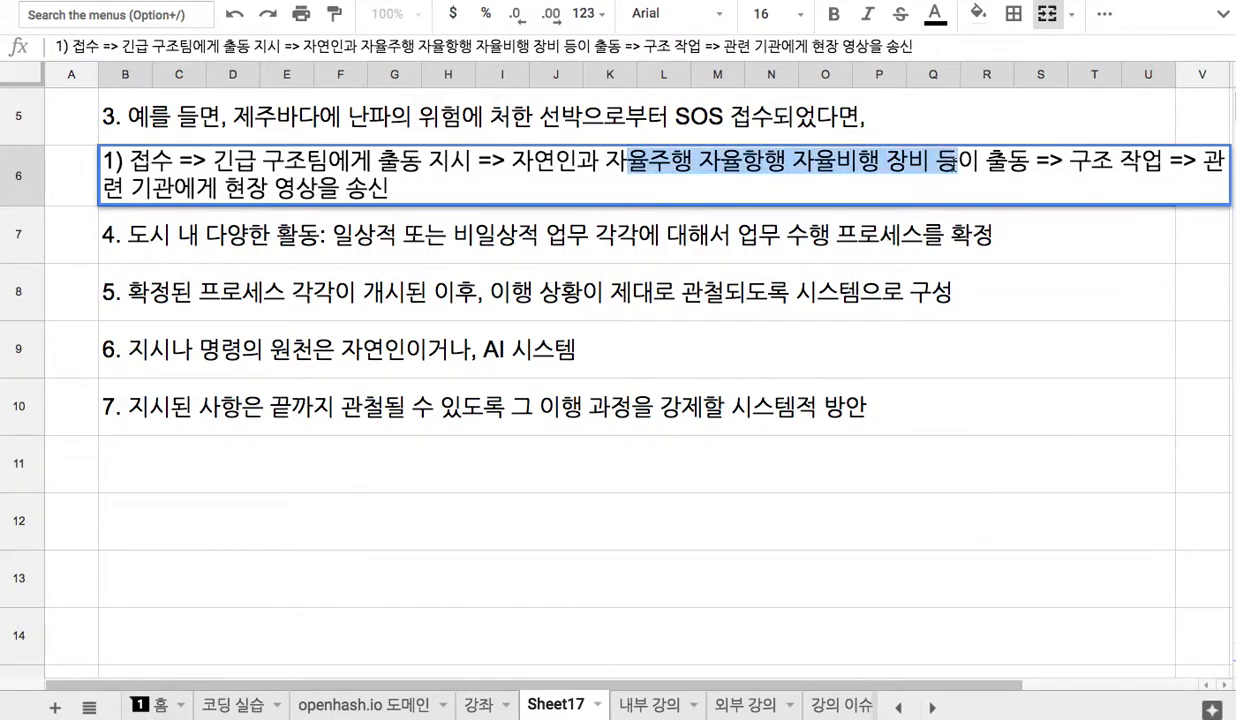
left_click_drag(537, 163, 596, 165)
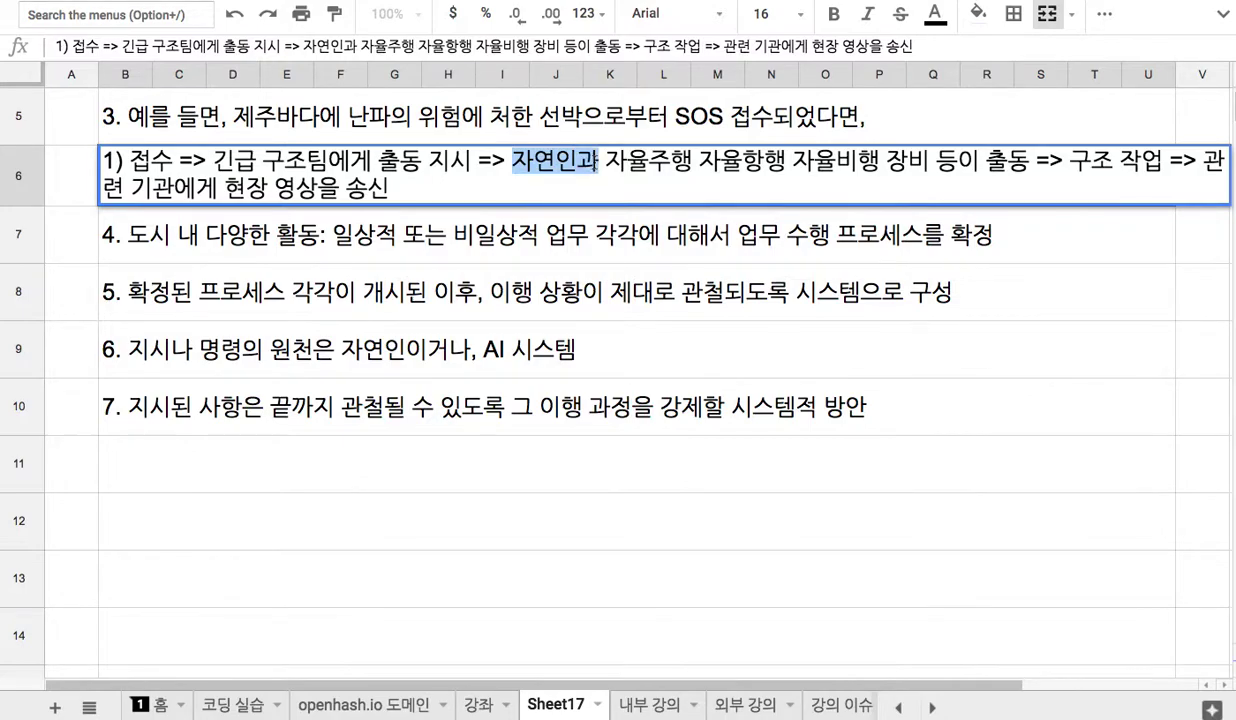
left_click(520, 160)
left_click_drag(505, 160, 540, 160)
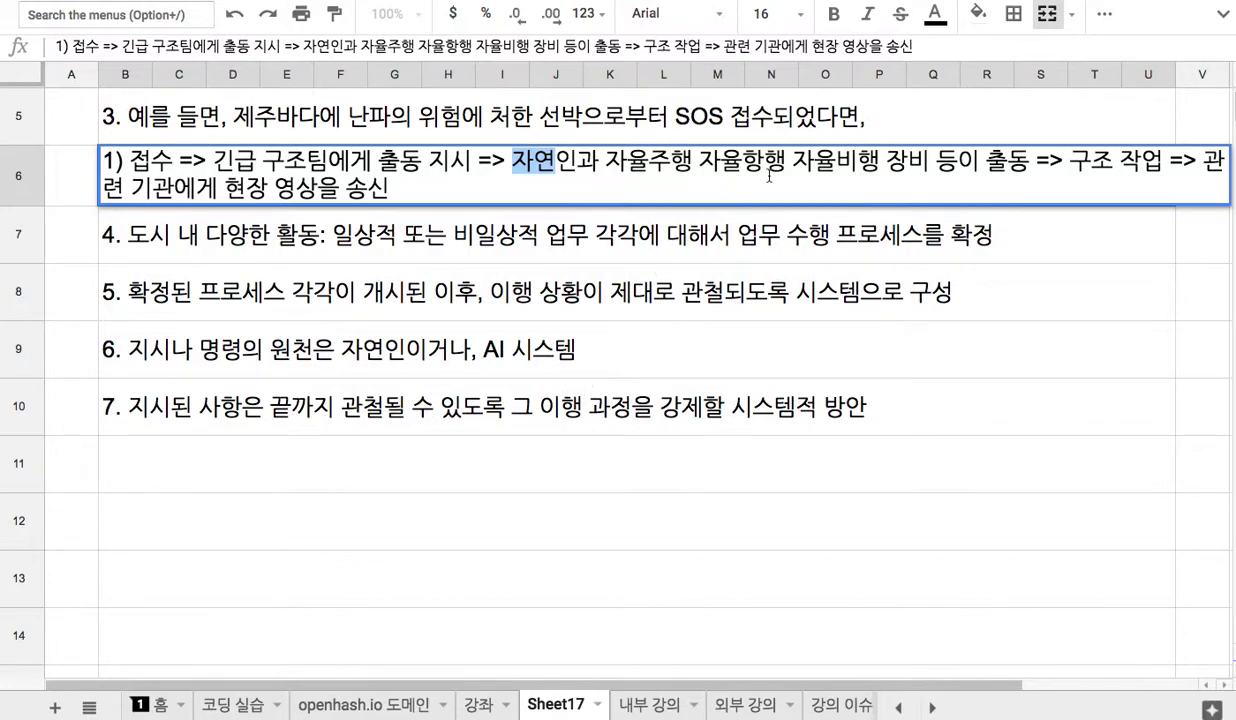
Step: Review the row 10 note on enforcing orders, highlighting "이행 과정을" and "시스템적 방안" within the text
left_click(643, 410)
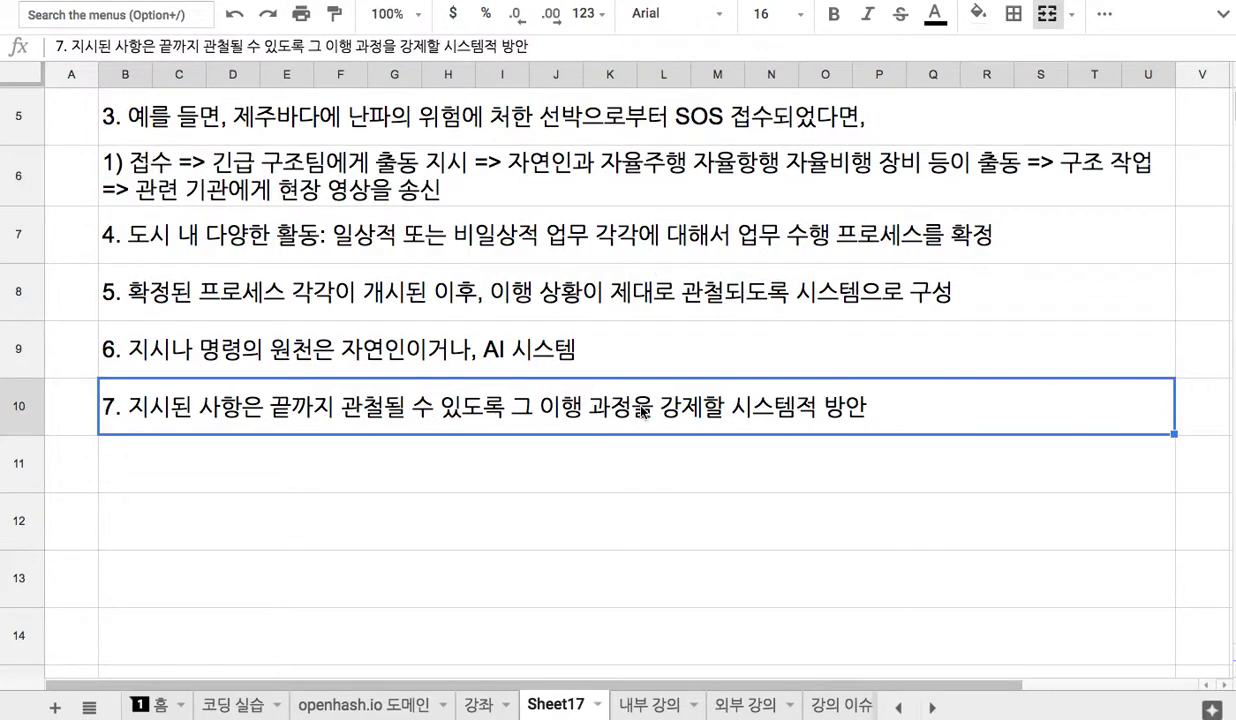
double_click(642, 409)
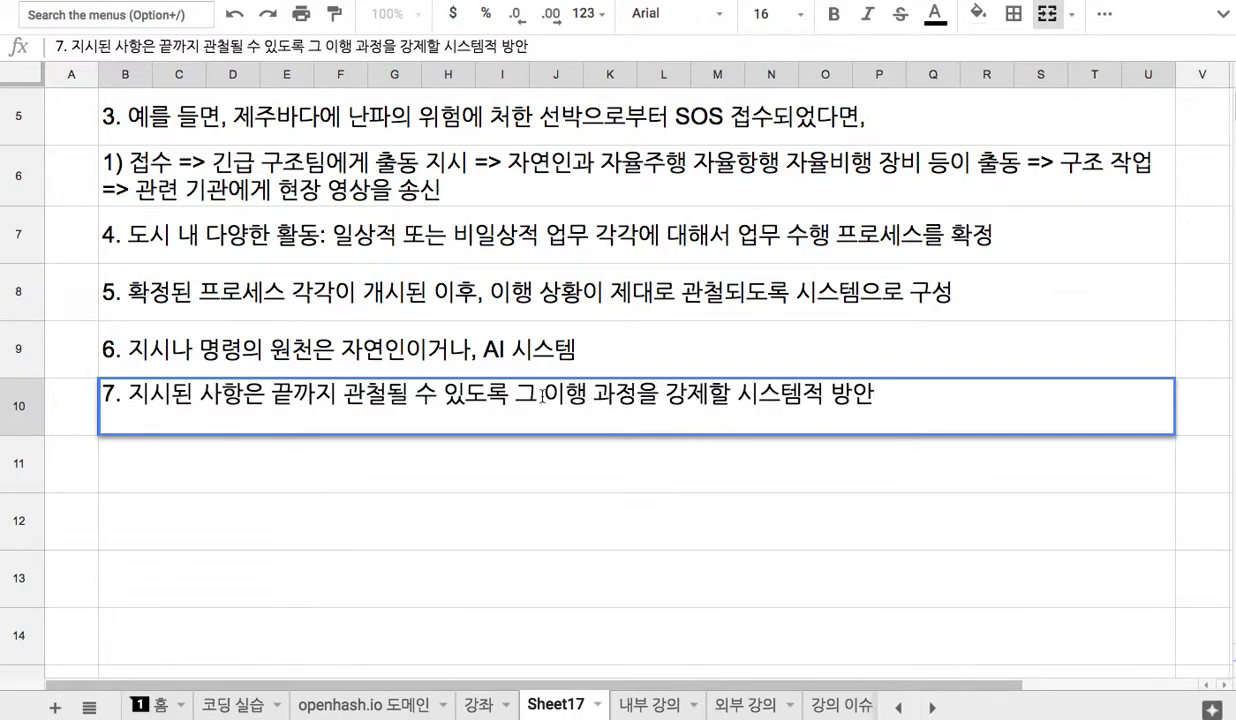
left_click_drag(541, 395, 660, 402)
left_click_drag(737, 395, 840, 400)
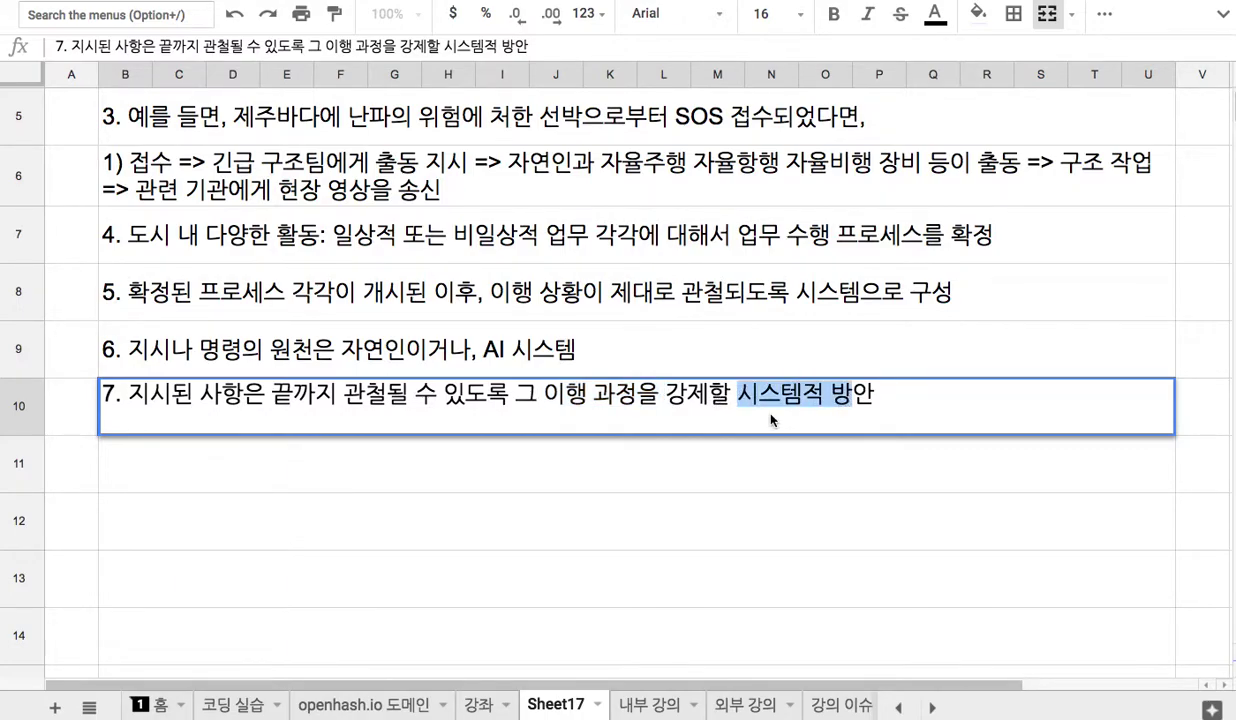
Step: Begin item 8 in row 11 with "8. 자연인 사람이 아니라, 시스템에 의해, 일련의 과제 이행과정을 모니터링하고,"
left_click(761, 470)
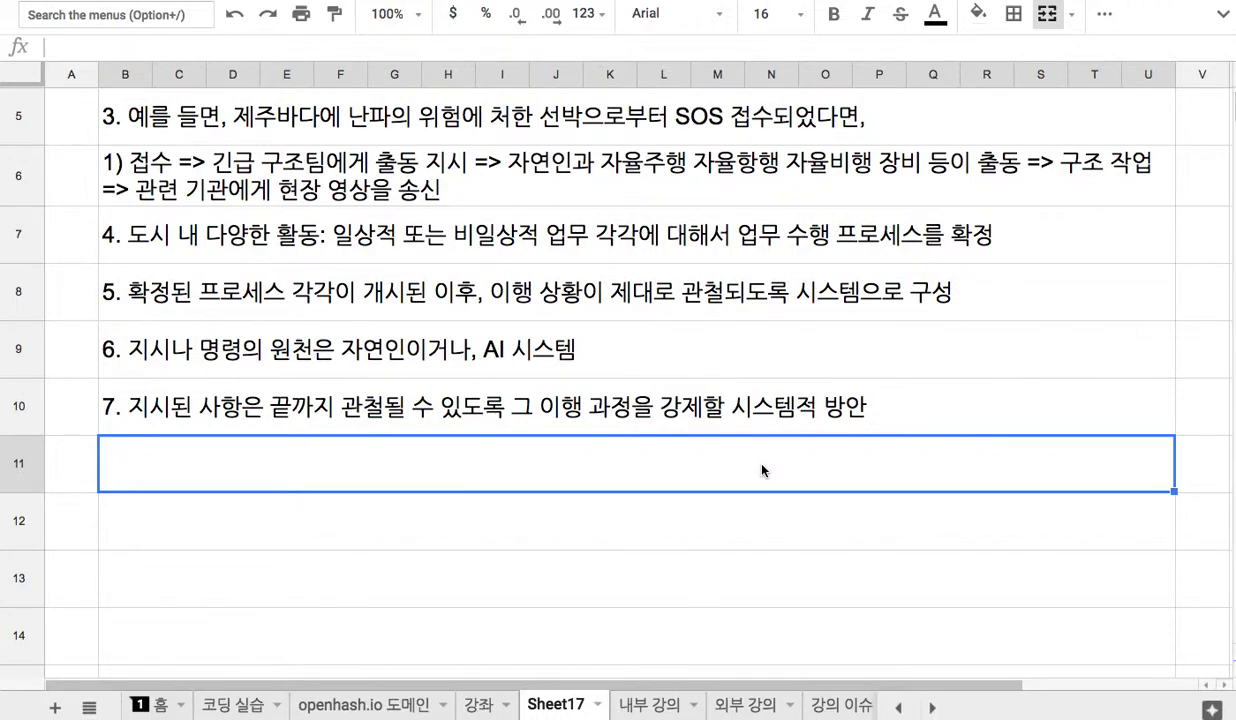
type("8. ")
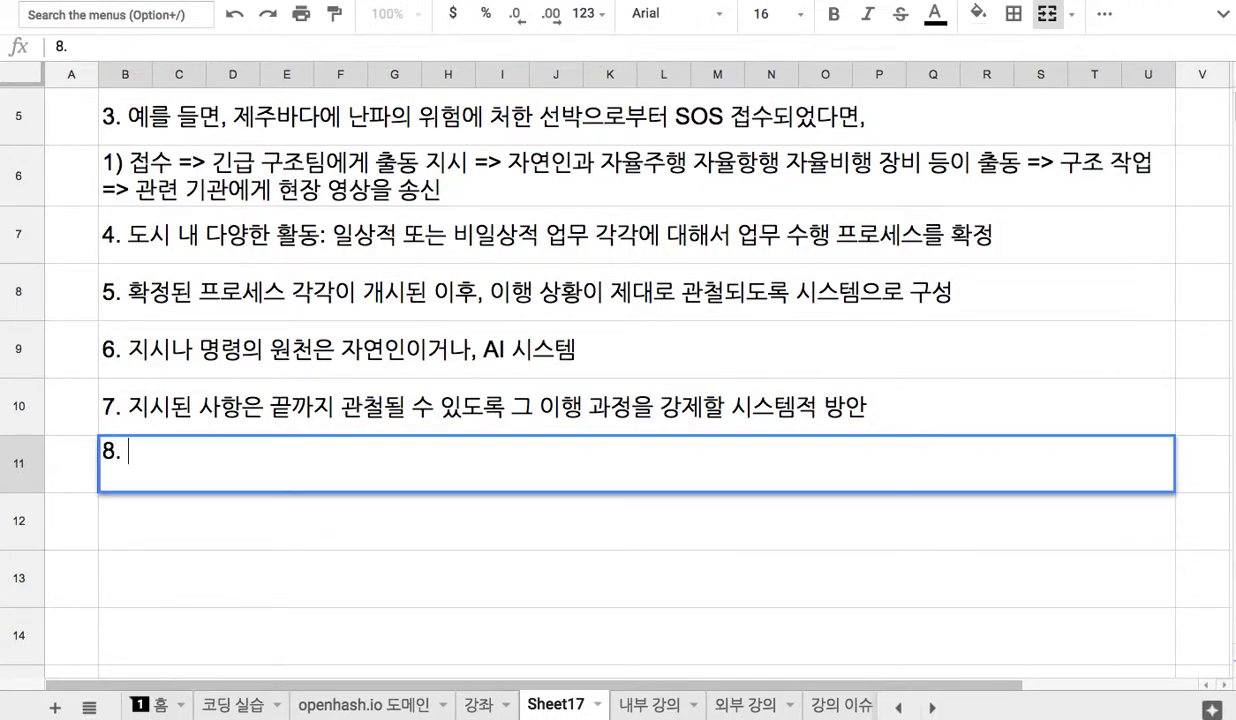
type("자연인 사람이 아")
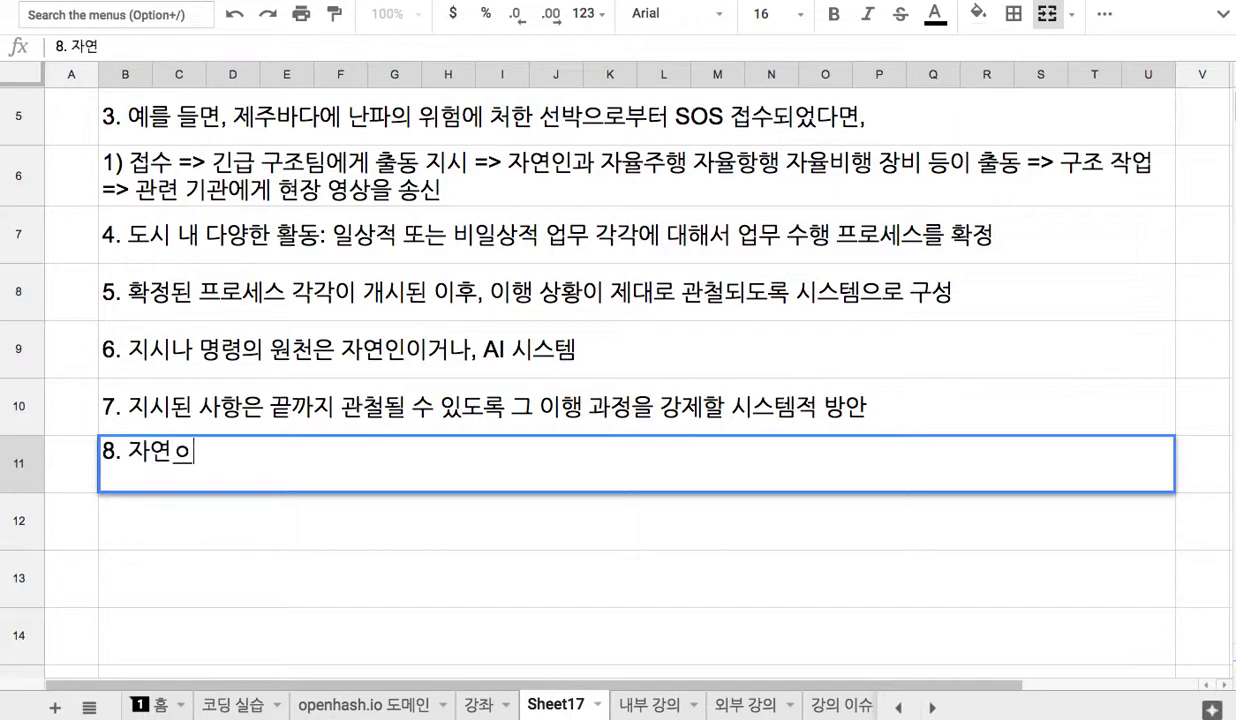
type("니라,")
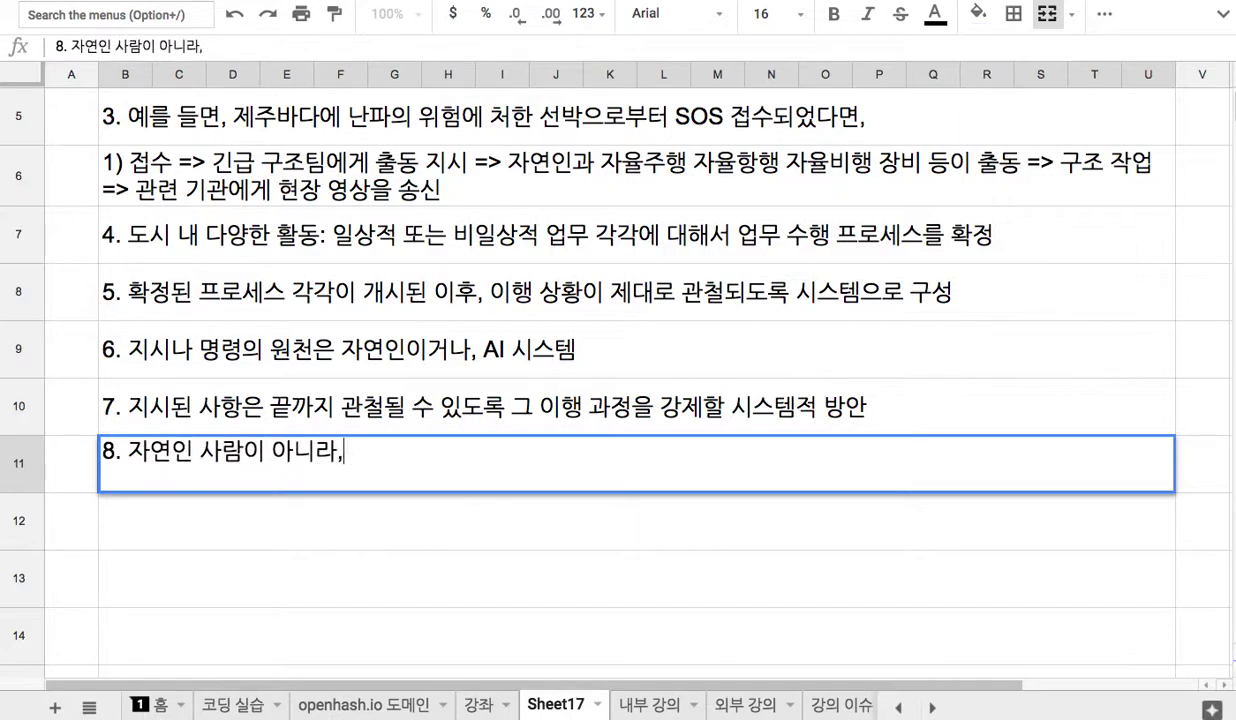
type(" 시스템에 으의해")
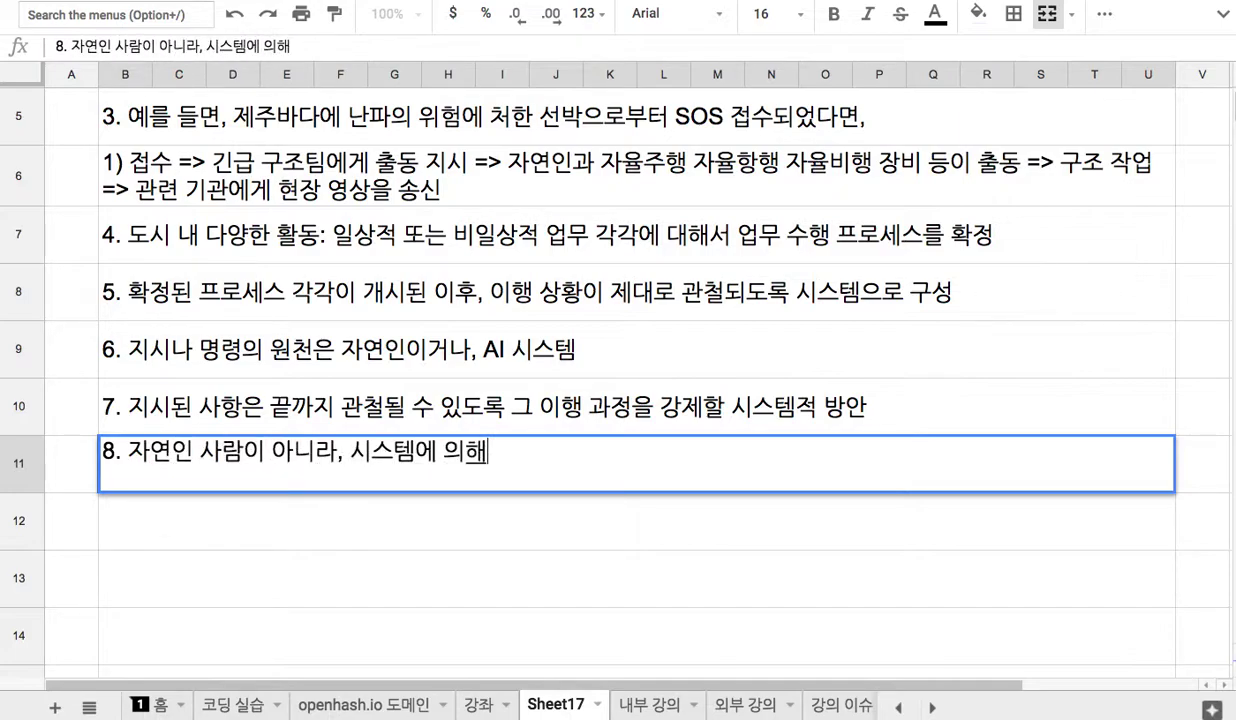
type(", 일련ㅇ의 과제 이행")
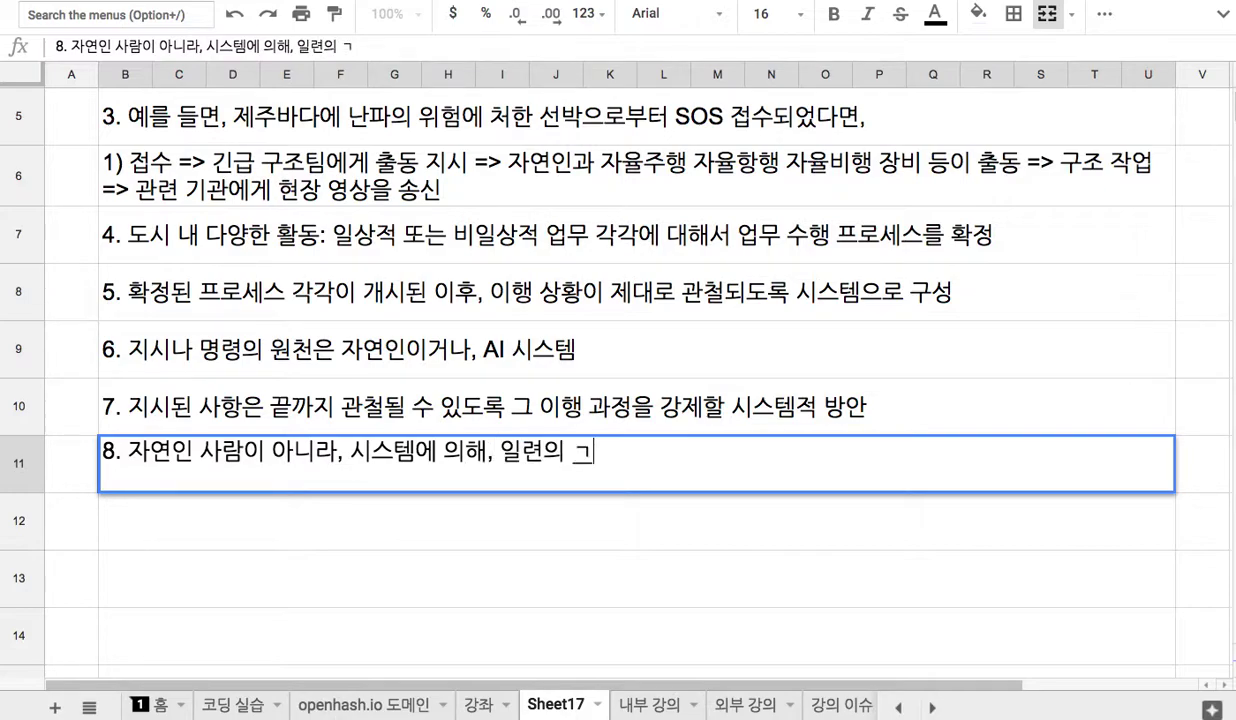
type("과정을 모니터링")
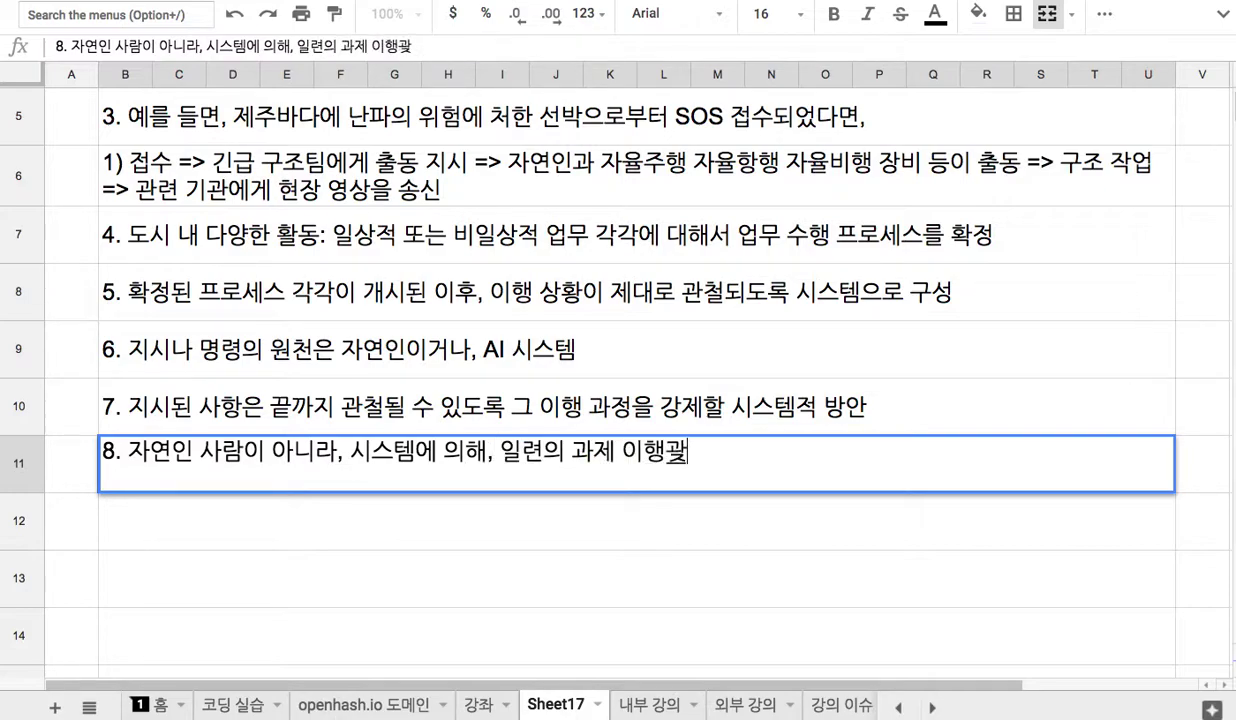
type("하고, 대")
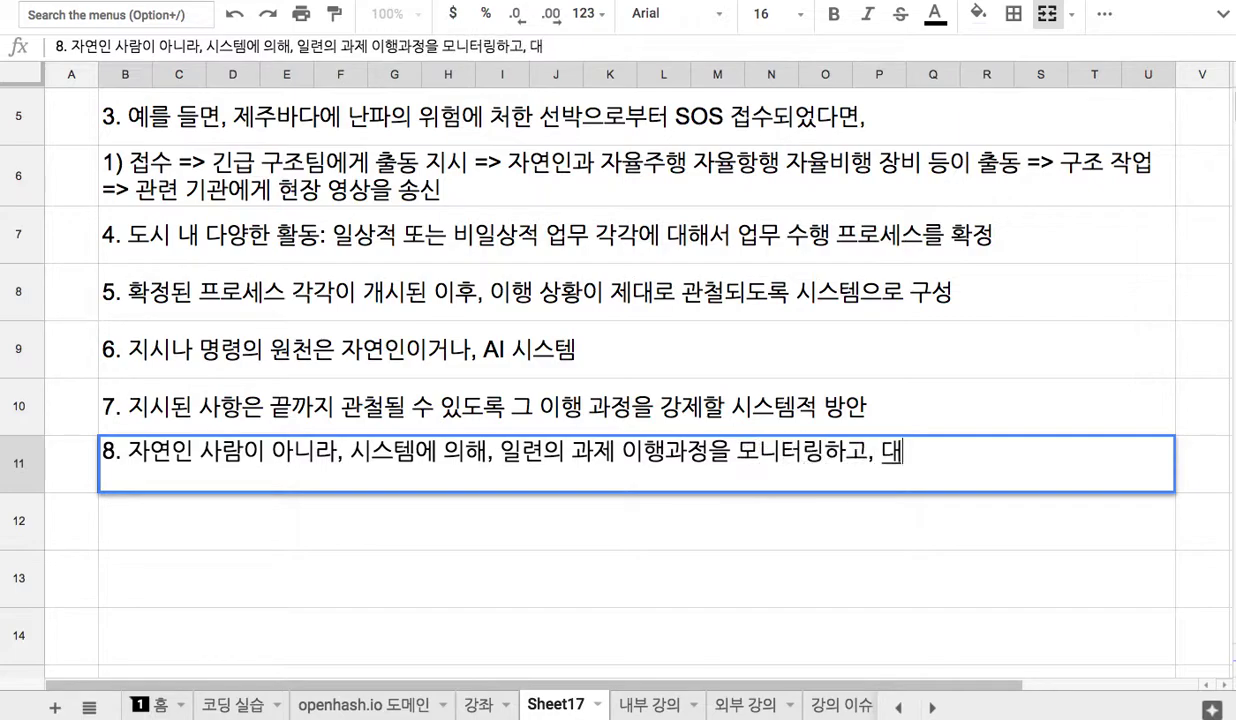
key("BackSpace")
key("BackSpace")
Step: Complete item 8 in row 11 with "돌발 상황에 대응하는 등 전반적 프로세스를 확립" and make the row taller
type("돌발 ")
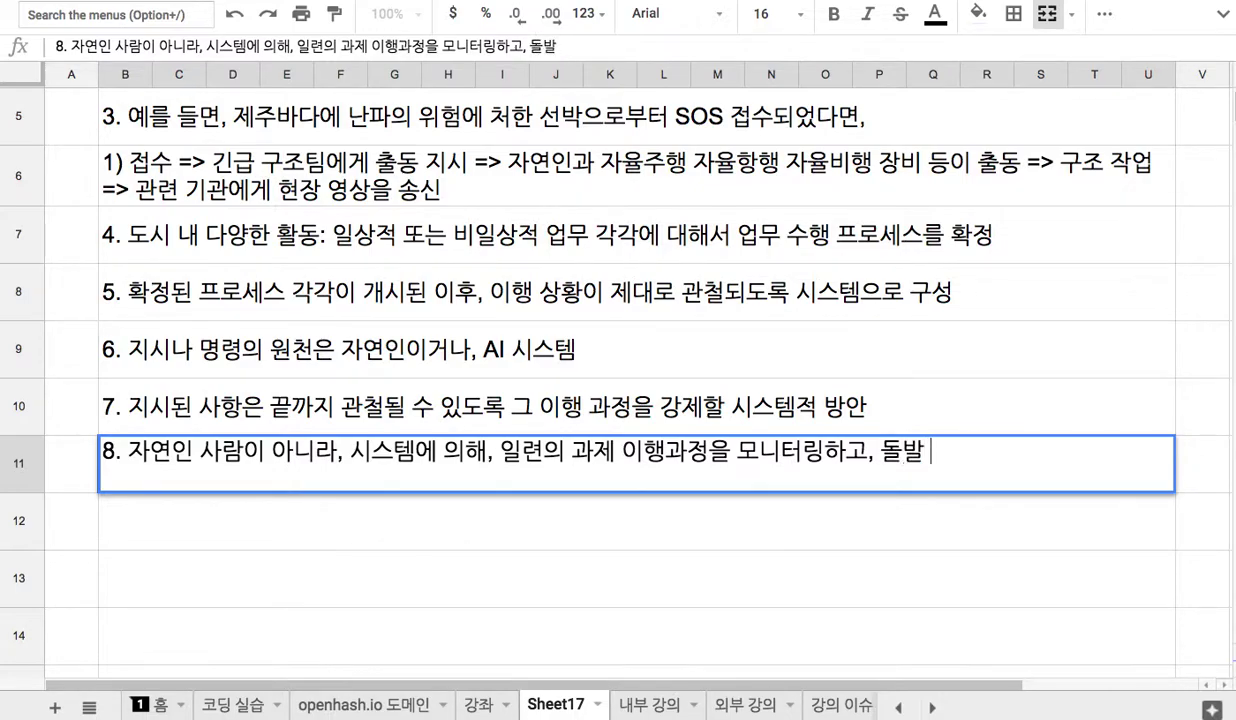
type("상황에 대")
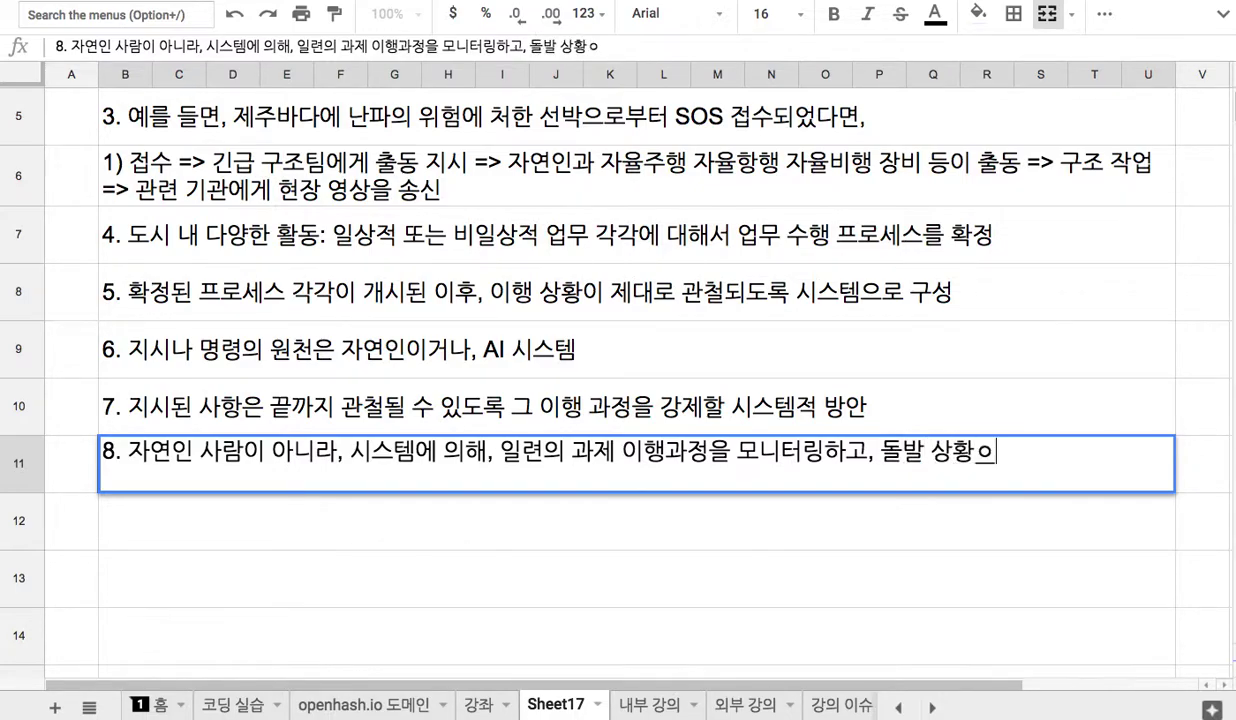
type("응하")
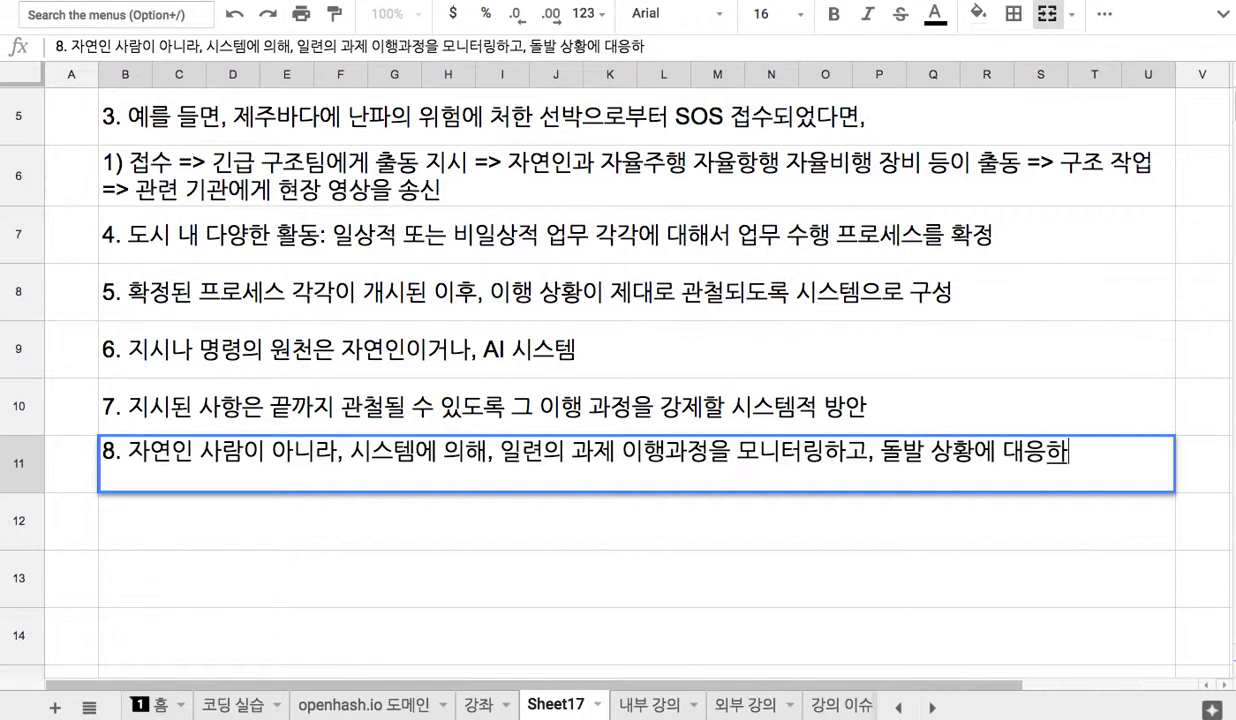
type("는 등 전반적")
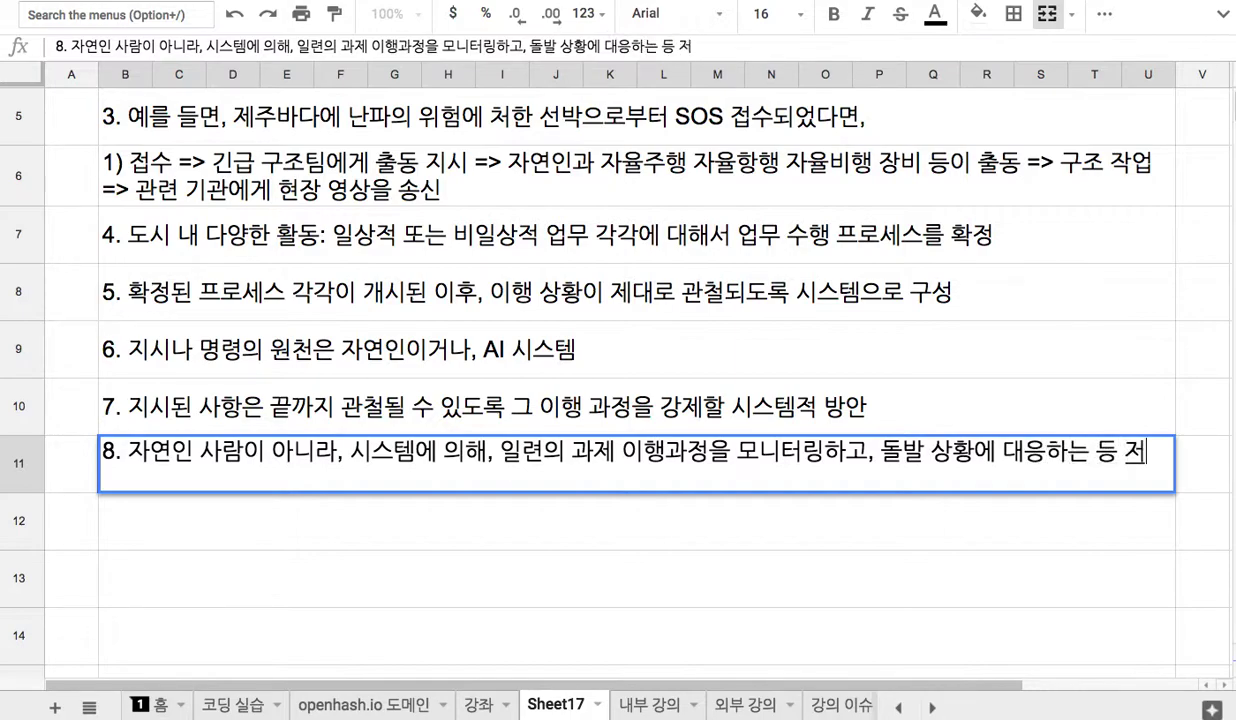
type(" 스ㄹ")
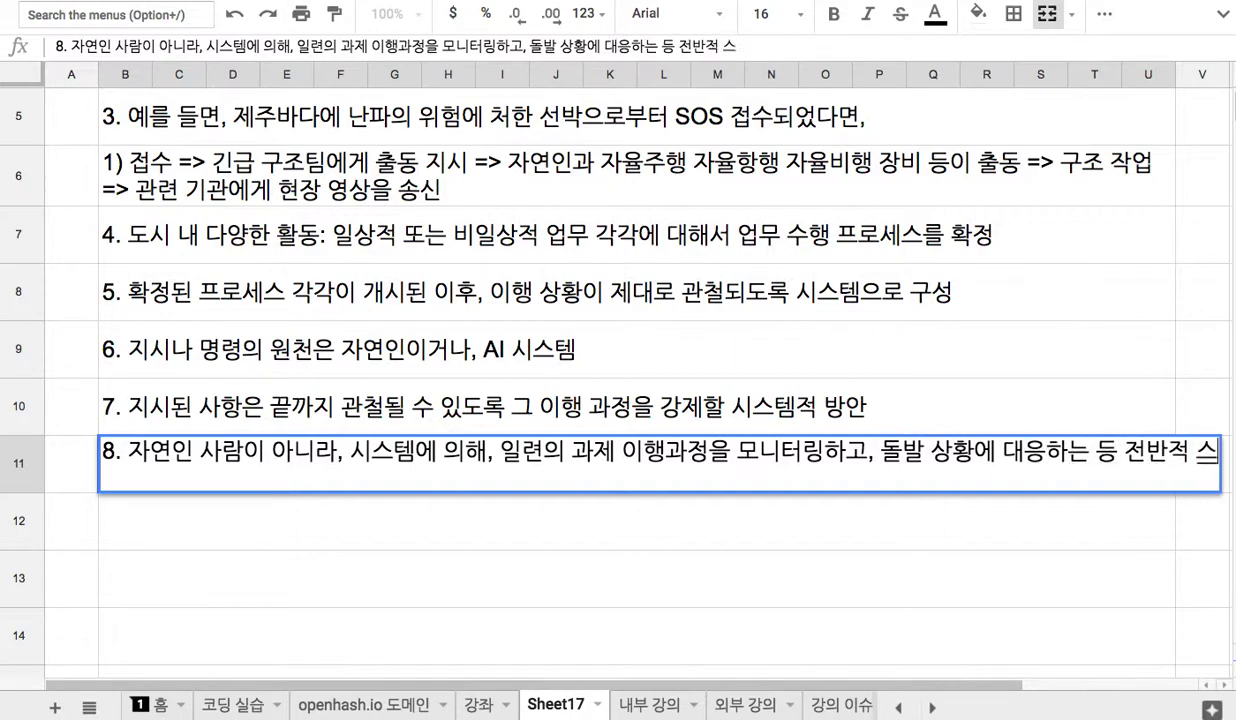
key("BackSpace")
key("BackSpace")
type("플로세스를 화")
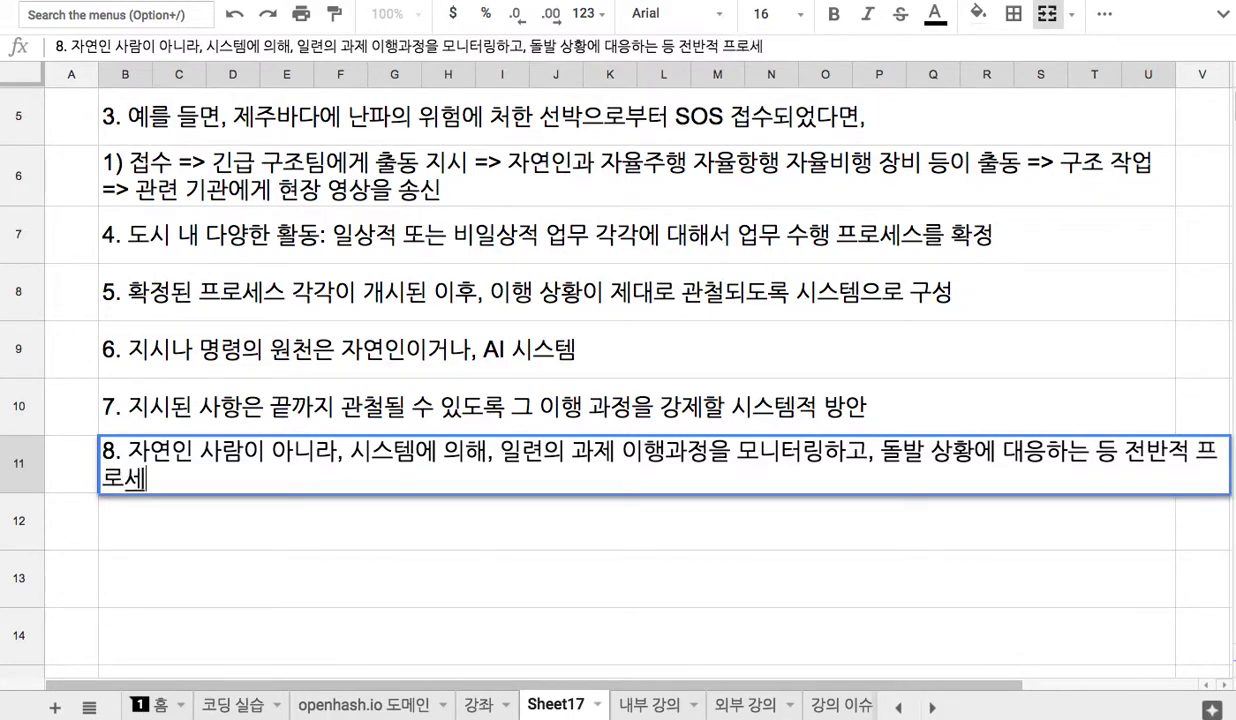
type("ㄱ립")
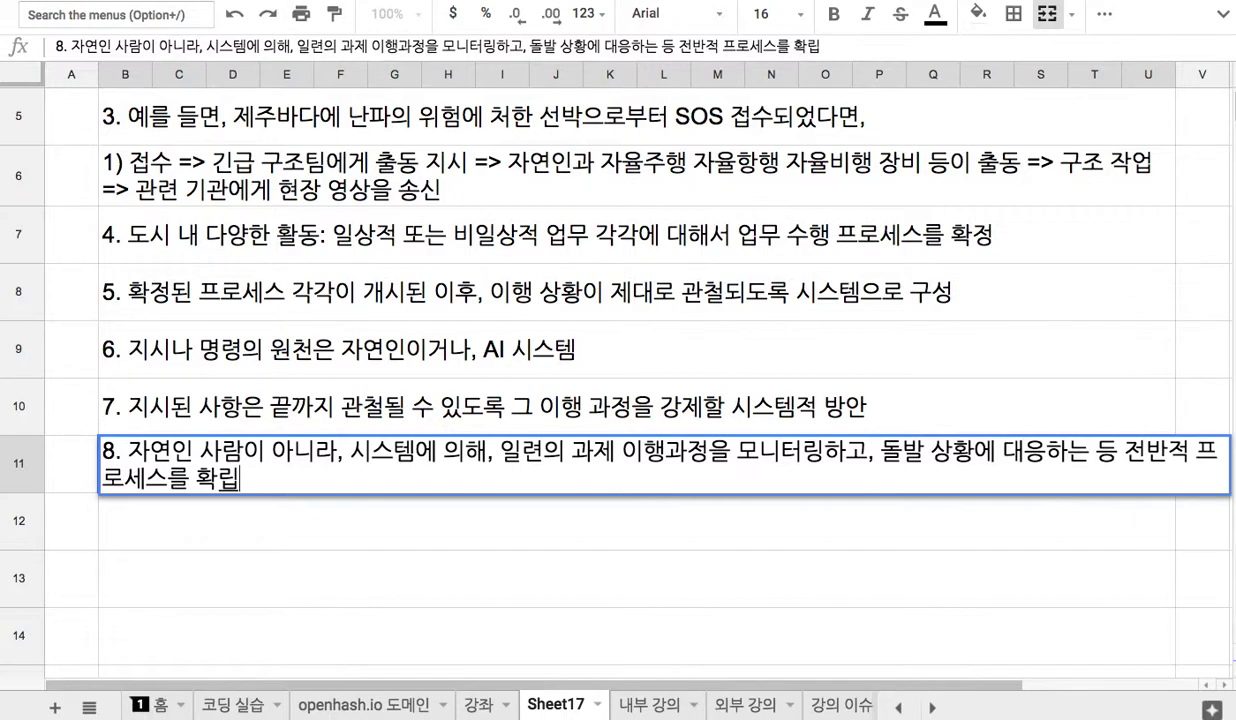
key("Return")
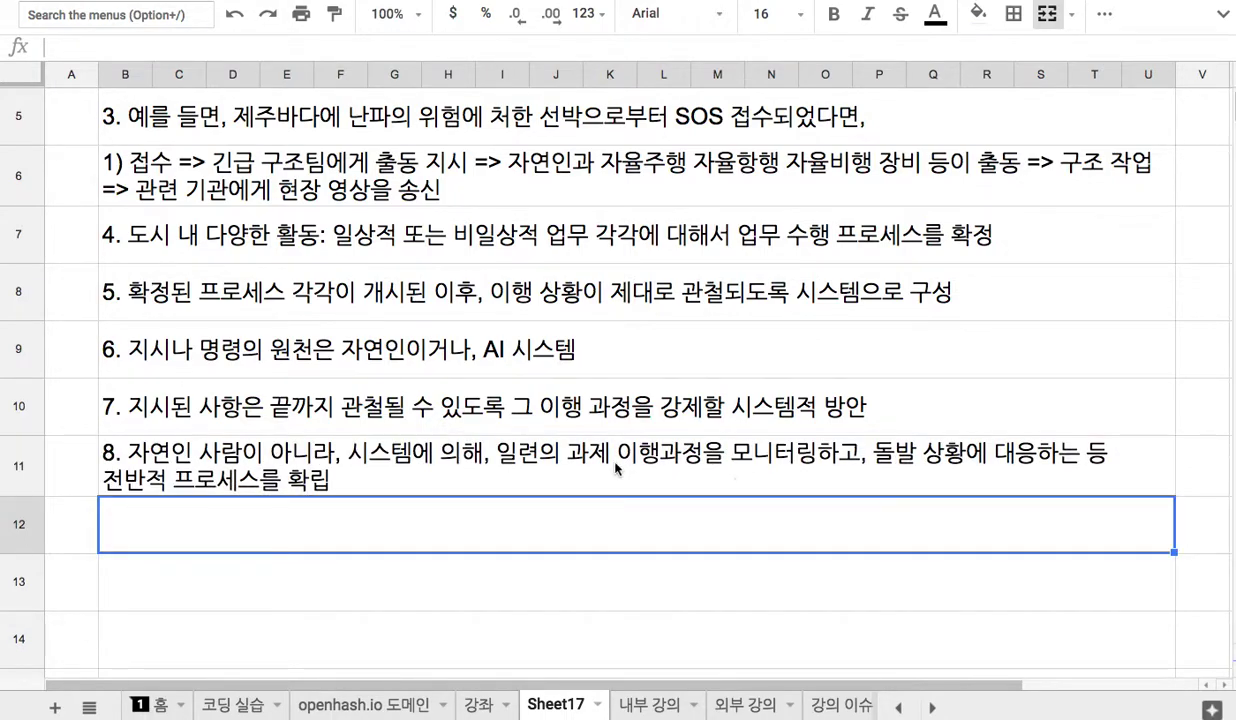
left_click_drag(22, 496, 22, 537)
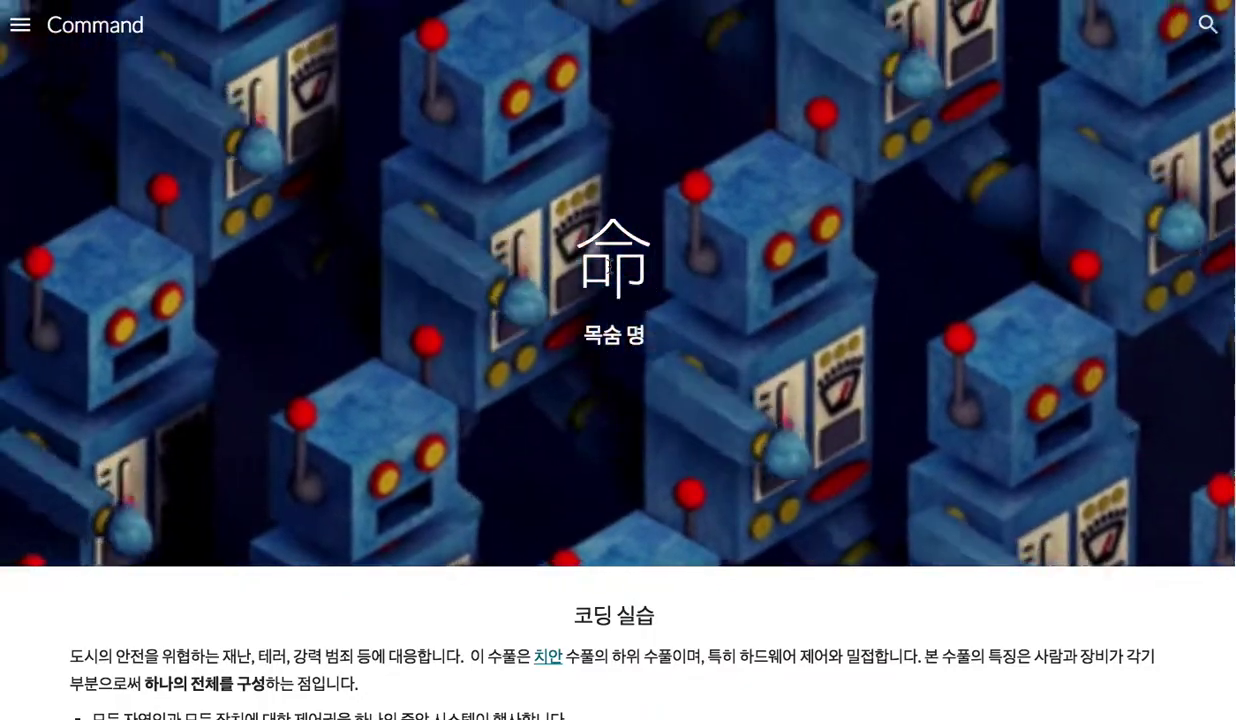
Step: Read the Command web page's "코딩 실습" and "명령 체계" sections, and compare them with the sheet's notes up to the title
scroll(607, 265, "down", 3)
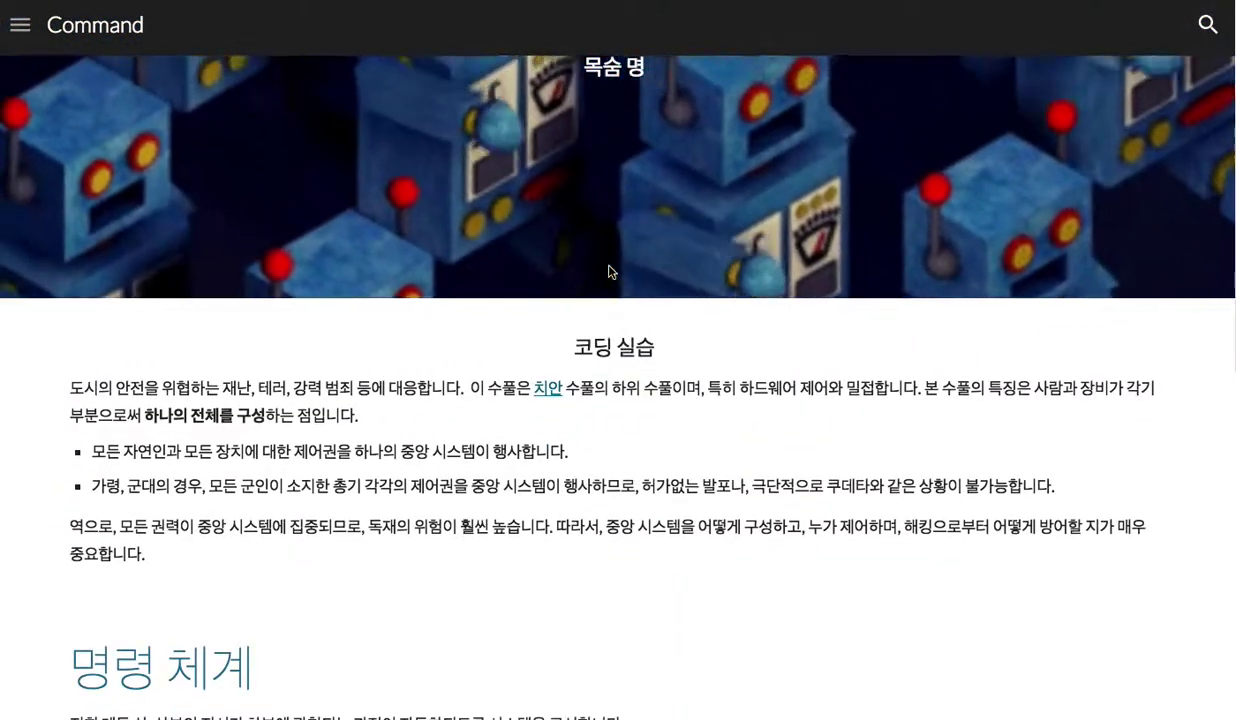
scroll(611, 271, "down", 3)
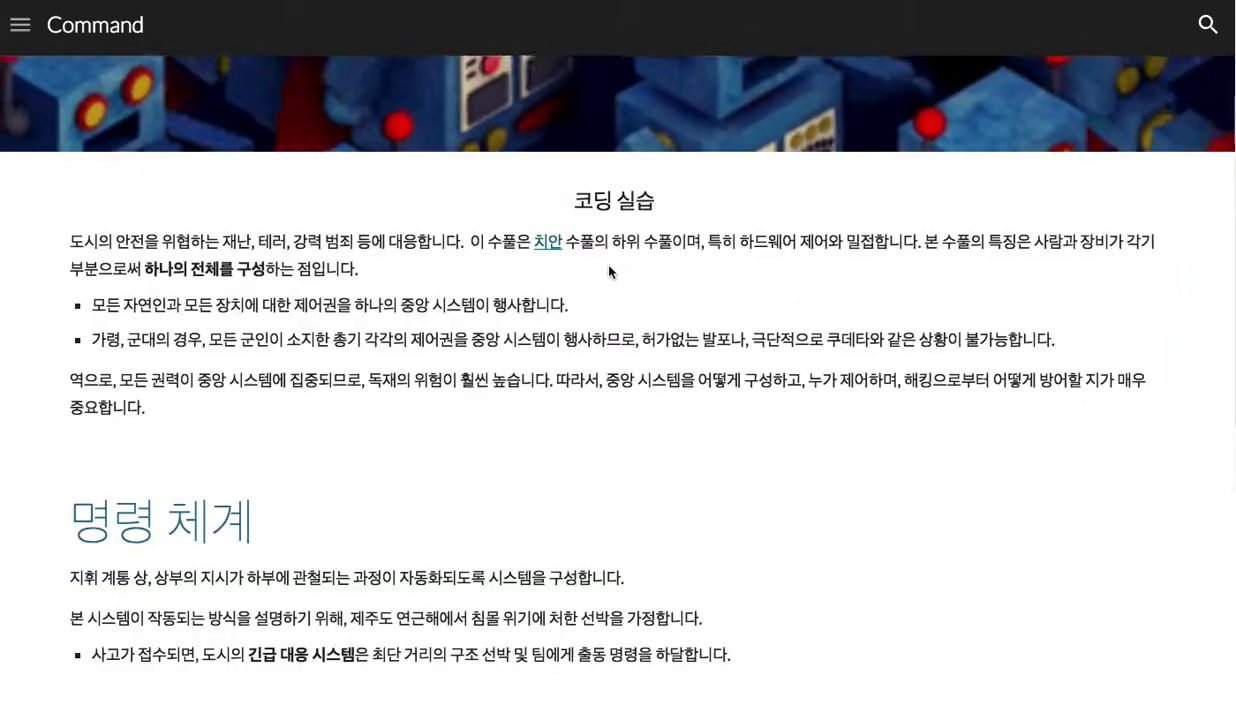
scroll(610, 270, "up", 6)
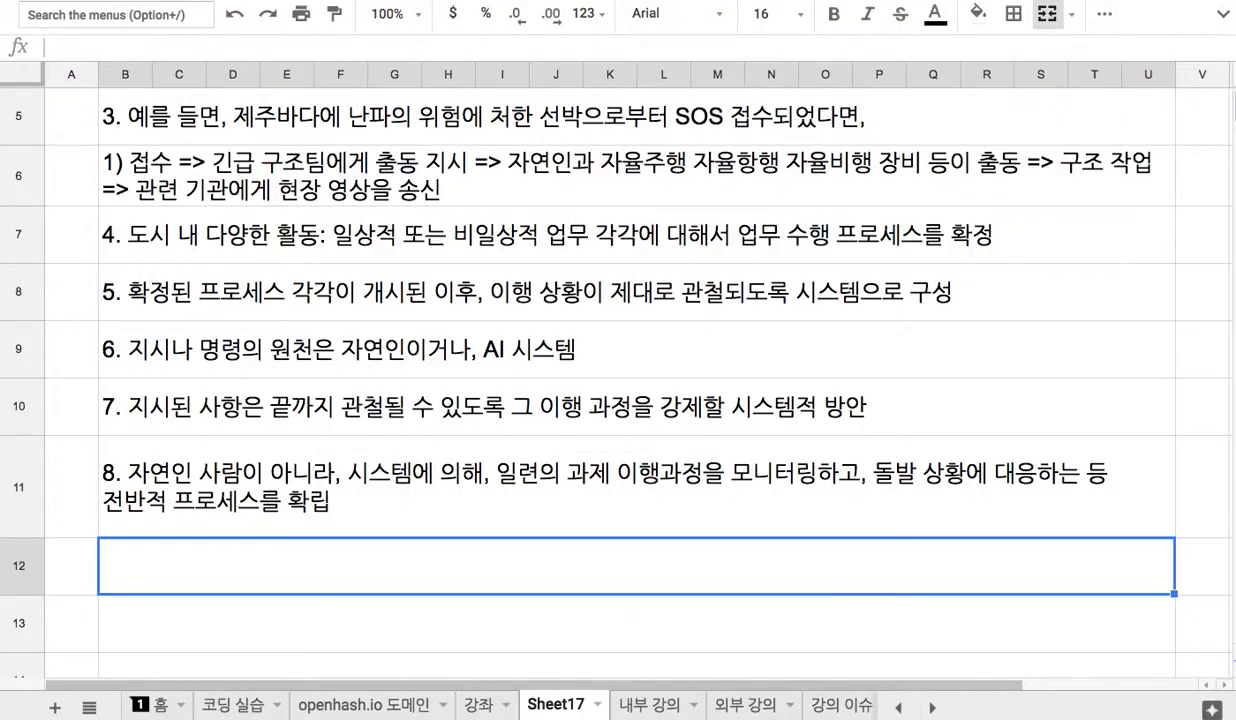
left_click(522, 233)
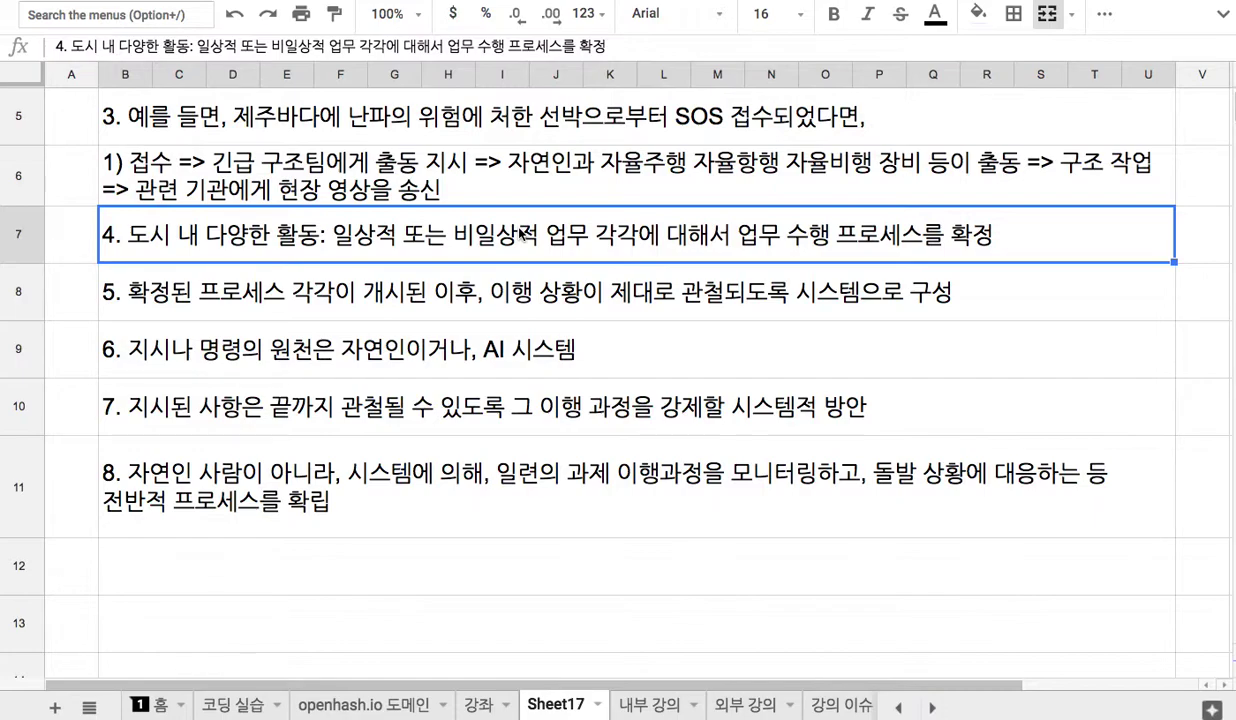
scroll(522, 233, "up", 5)
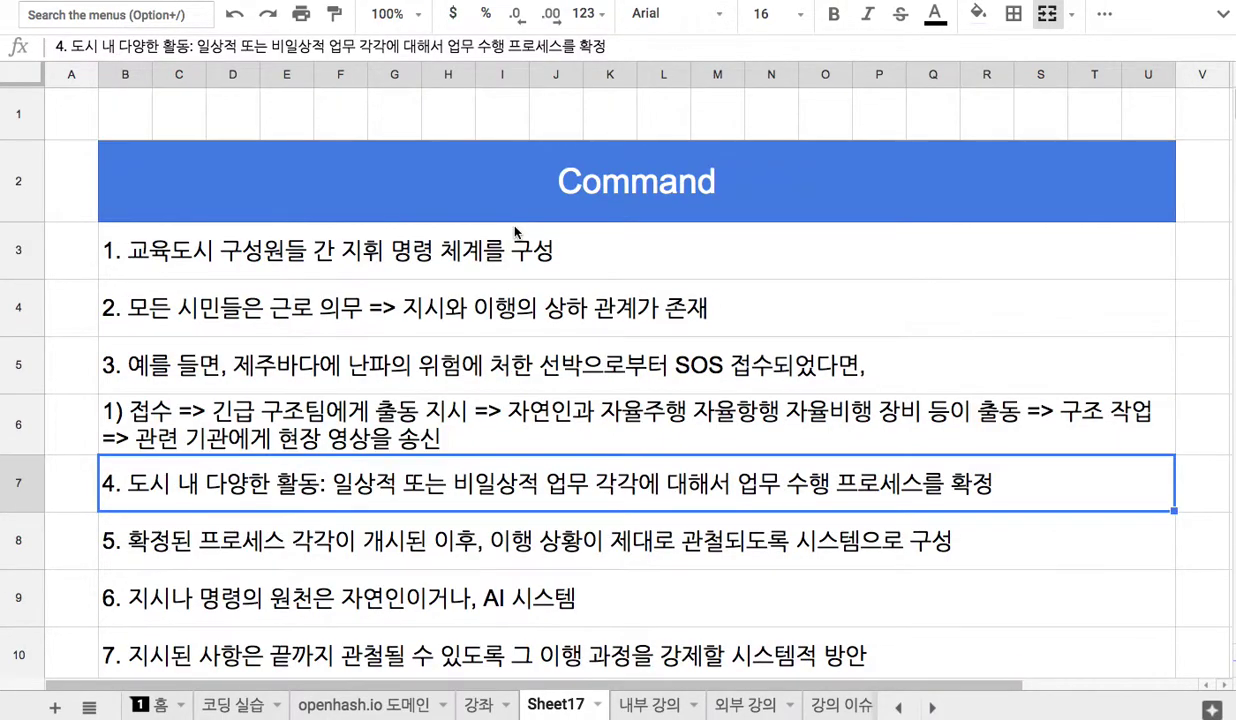
left_click(559, 187)
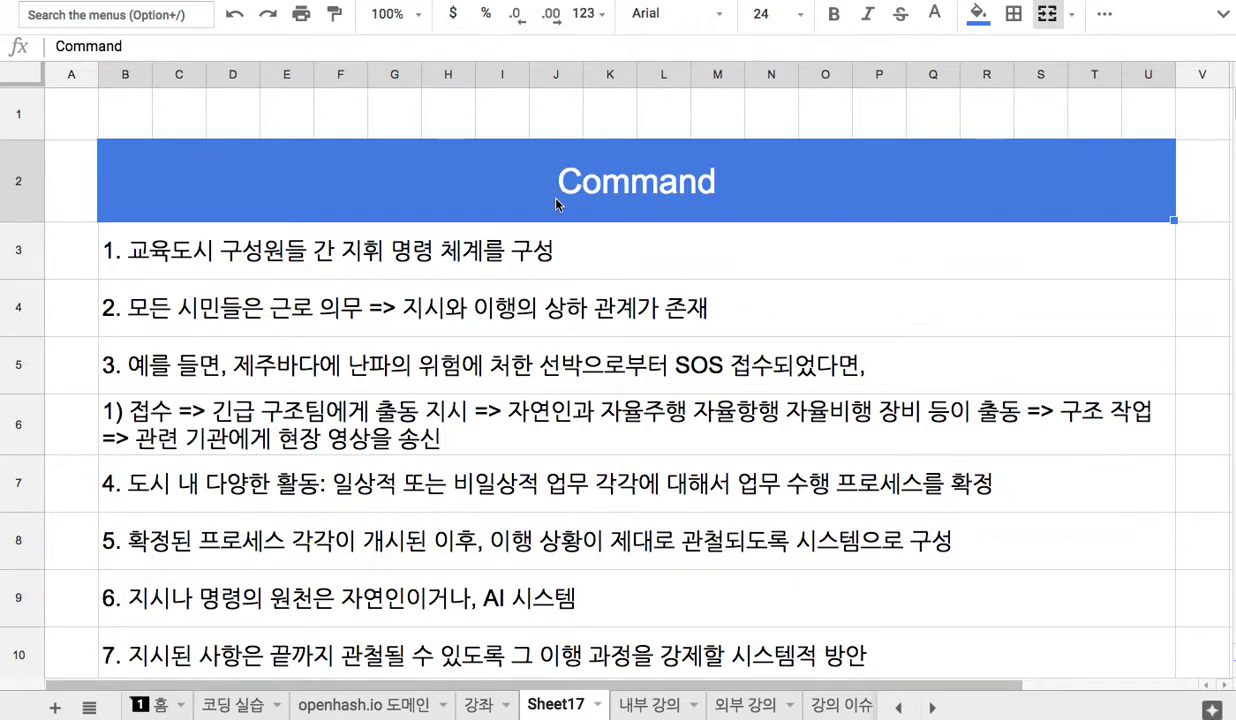
Step: Start item 9 in the merged cell of row 12 with "9. 자칫 비인간적 근로"
scroll(556, 204, "down", 3)
scroll(520, 255, "down", 5)
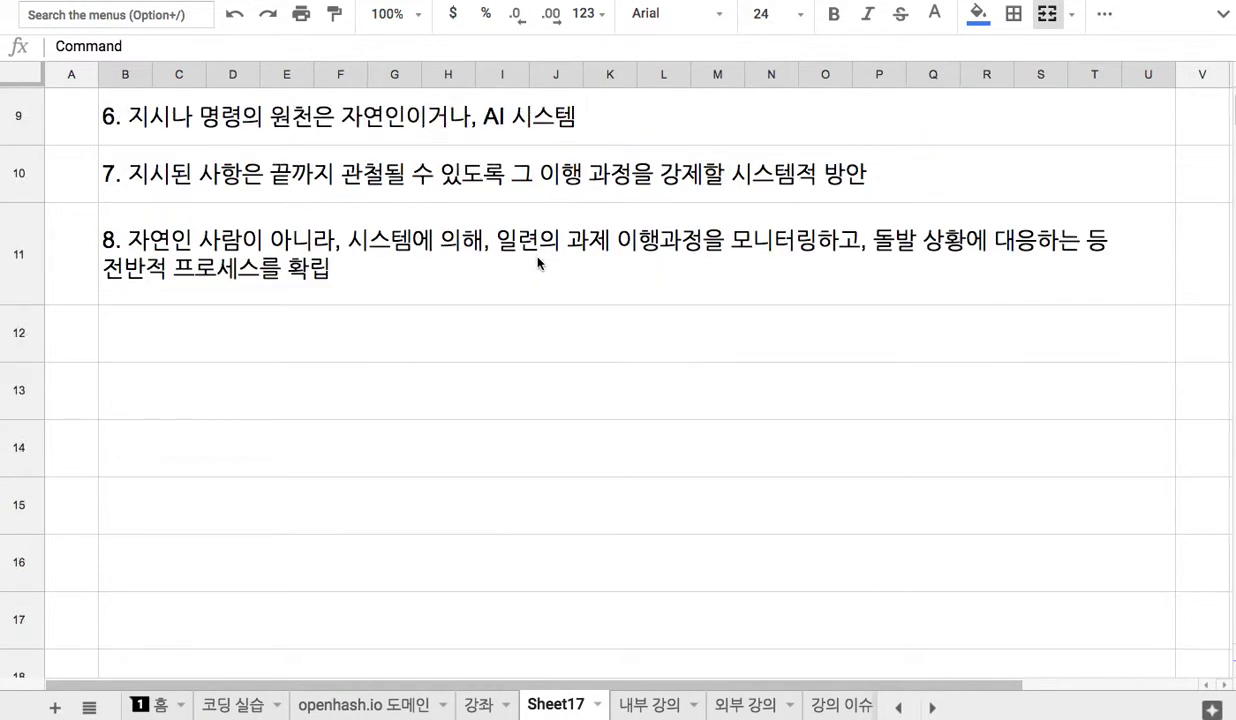
left_click(485, 343)
type("9")
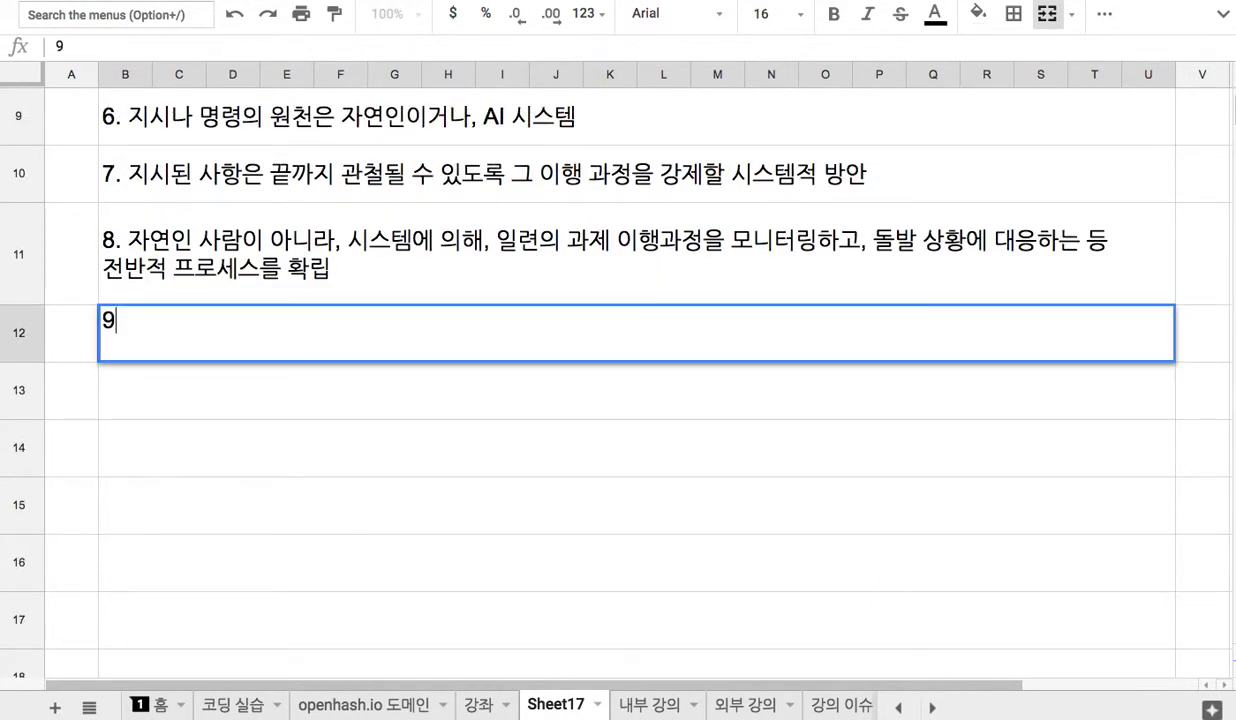
type(". 콘디")
key("BackSpace")
key("BackSpace")
type("자칫 비인가")
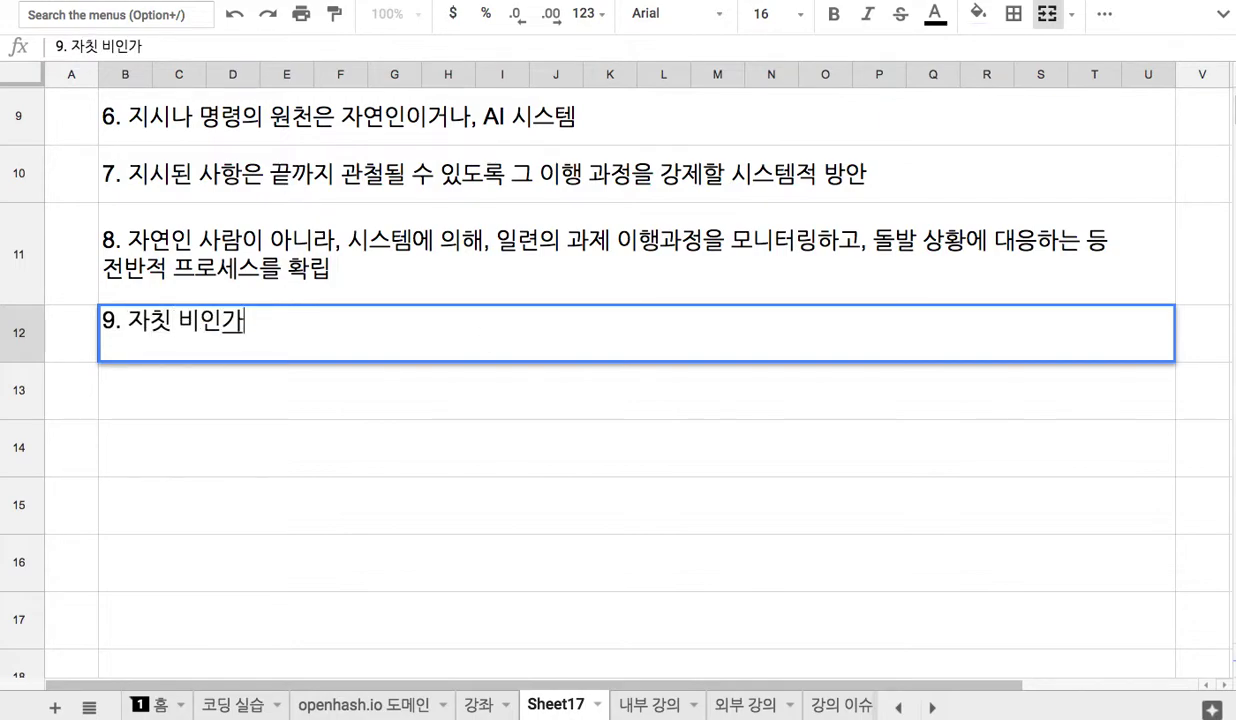
key("BackSpace")
type("간적")
type(" 근로")
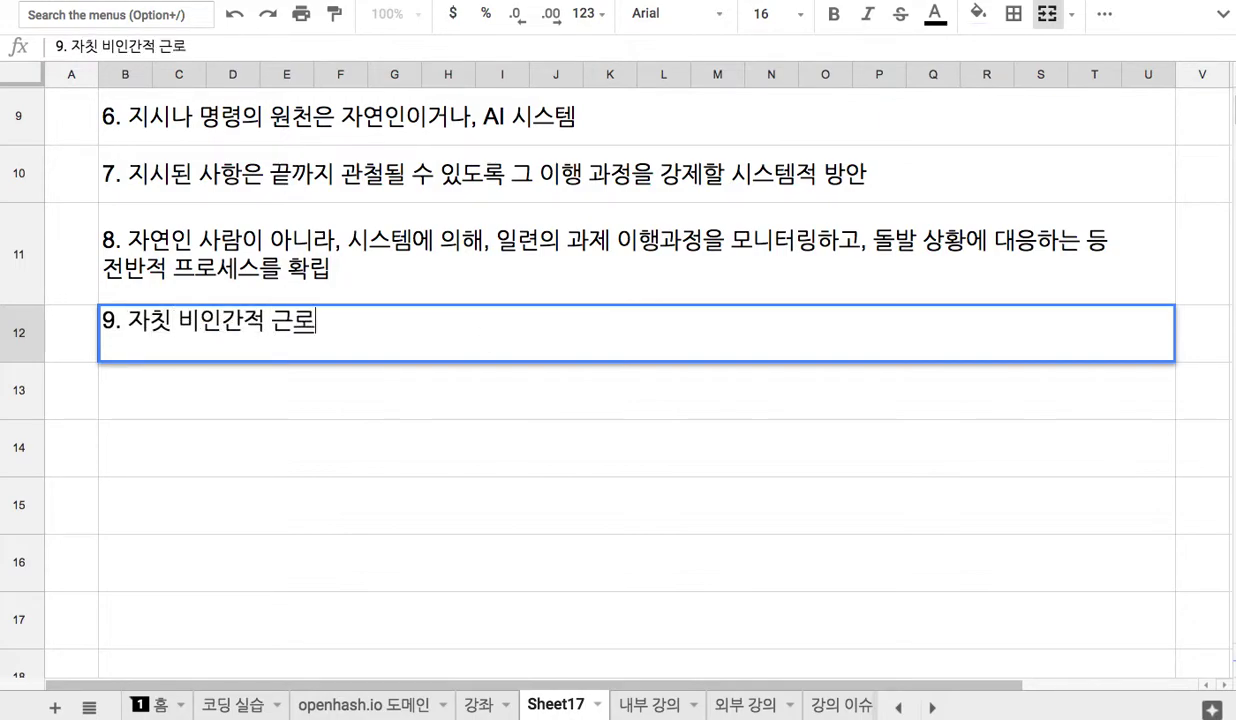
Step: Complete item 9 in row 12 with "환경으로 비칠 수가 있는 점에 유의해야 한다."
type(" 환겨ㅇ으로 빛")
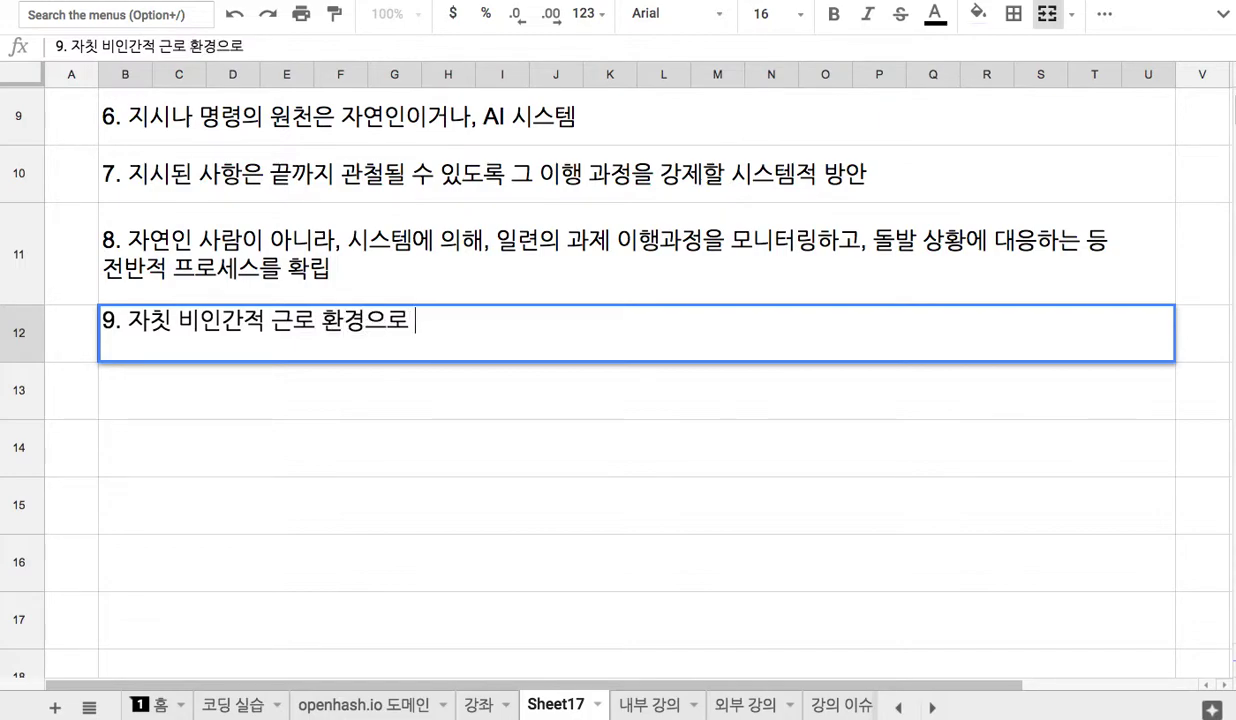
type("ㅣㄹ 수가 있ㄷ")
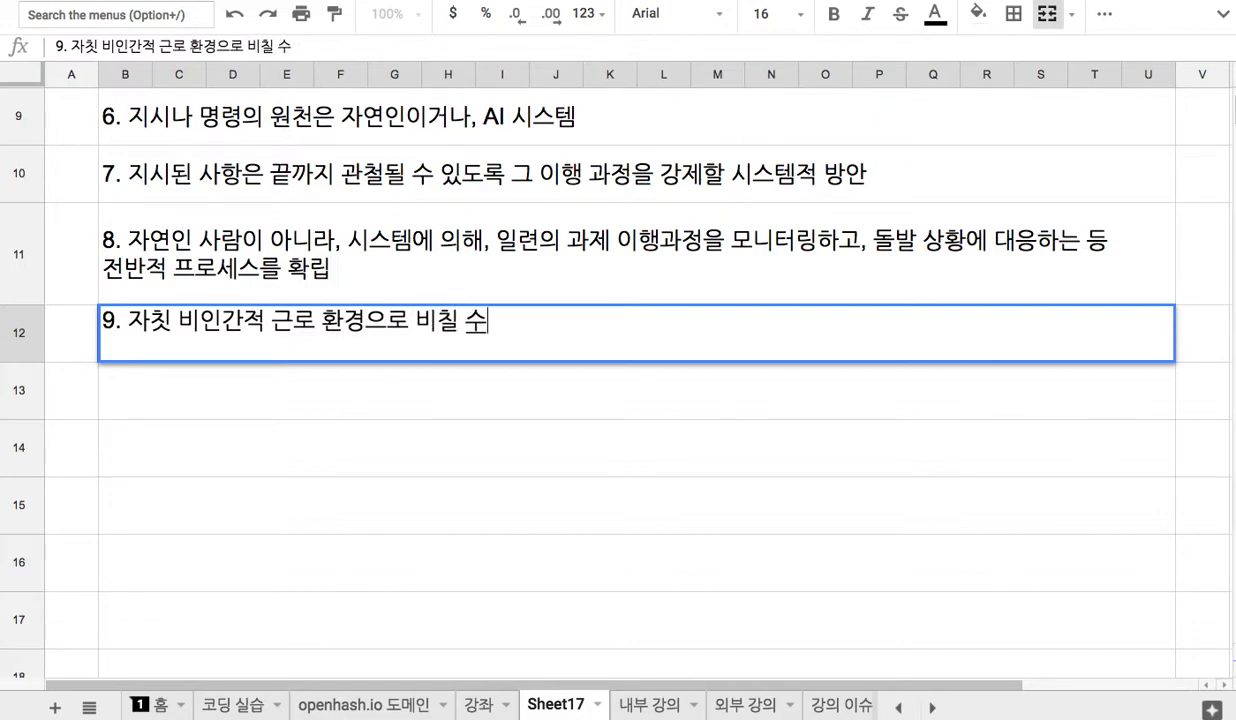
type("ㅏ")
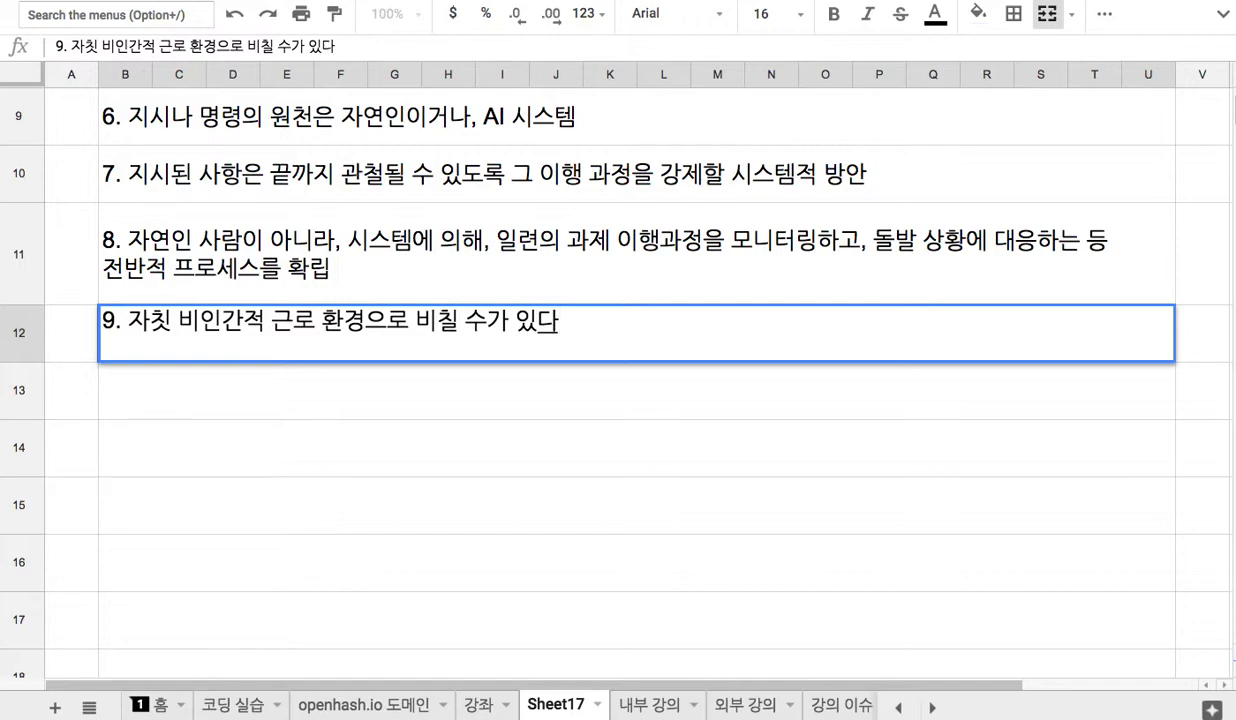
key("BackSpace")
key("BackSpace")
key("BackSpace")
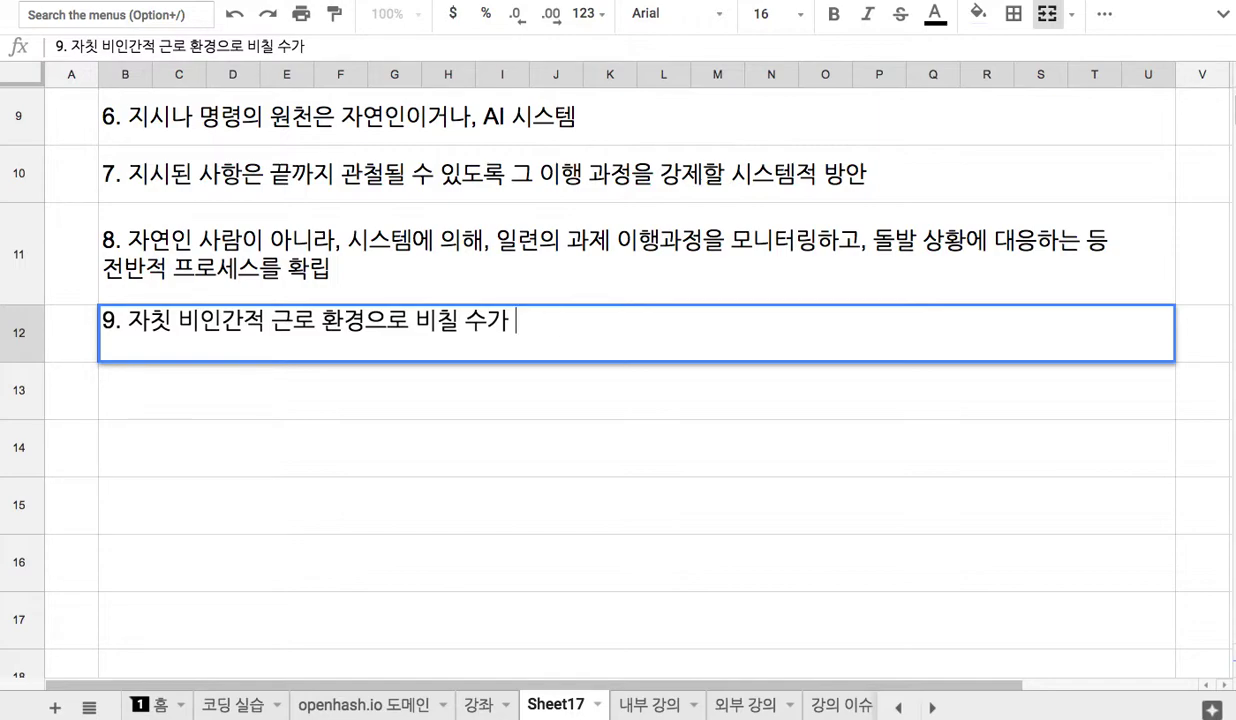
type("있는 ")
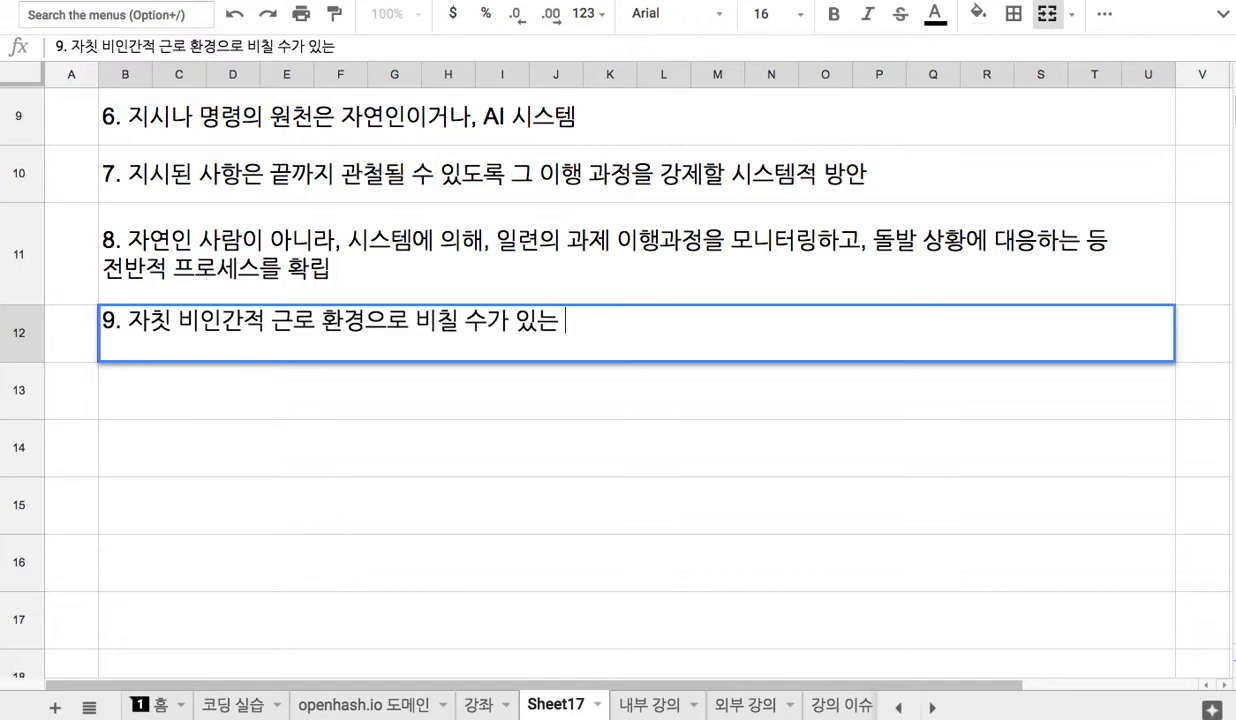
type("ㅈㅓㅁ에 유의해")
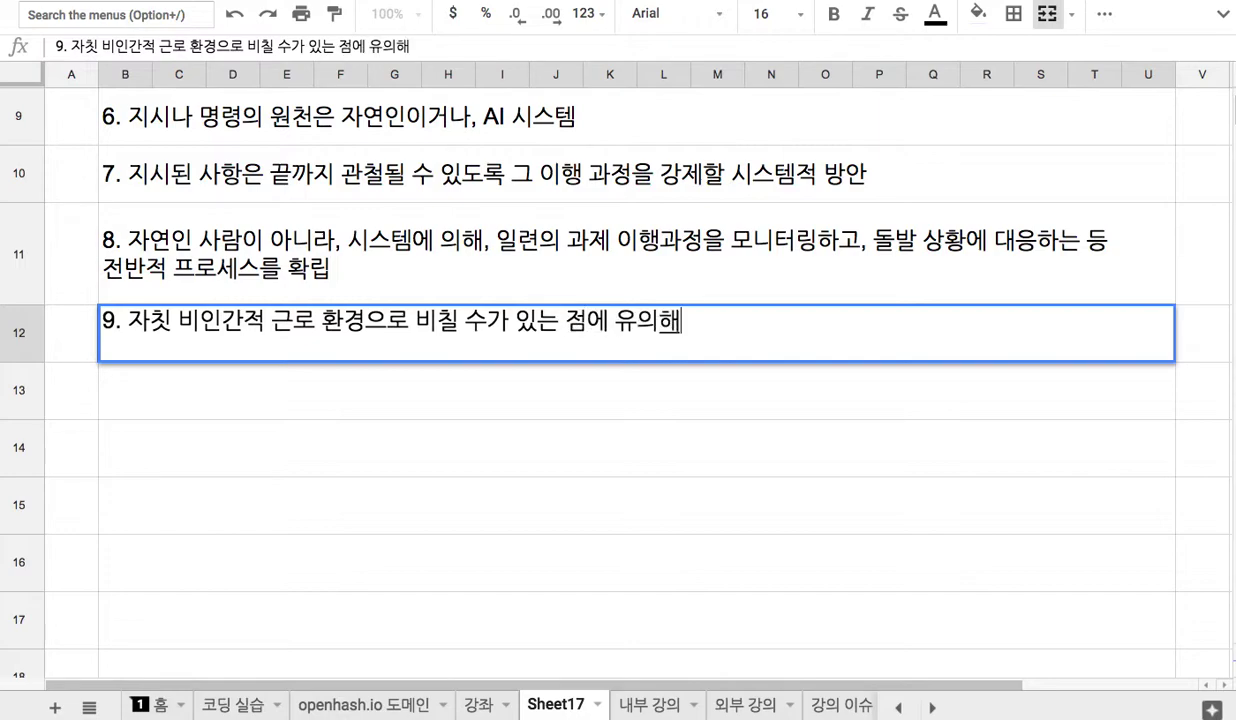
type("야 한다.")
key("Return")
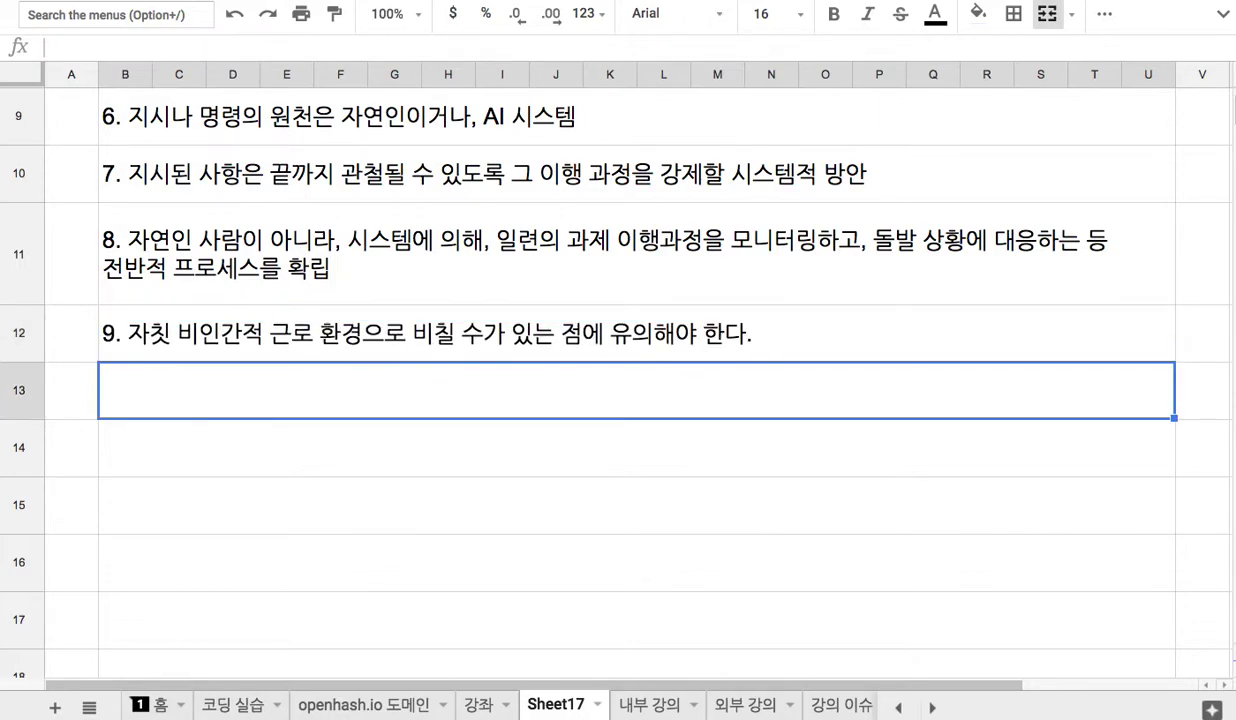
Step: Enter item 10 in the merged cell of row 13 as "10. 장점: 세월호 사건과 같은 대응은 불가능하다."
type("10. 장")
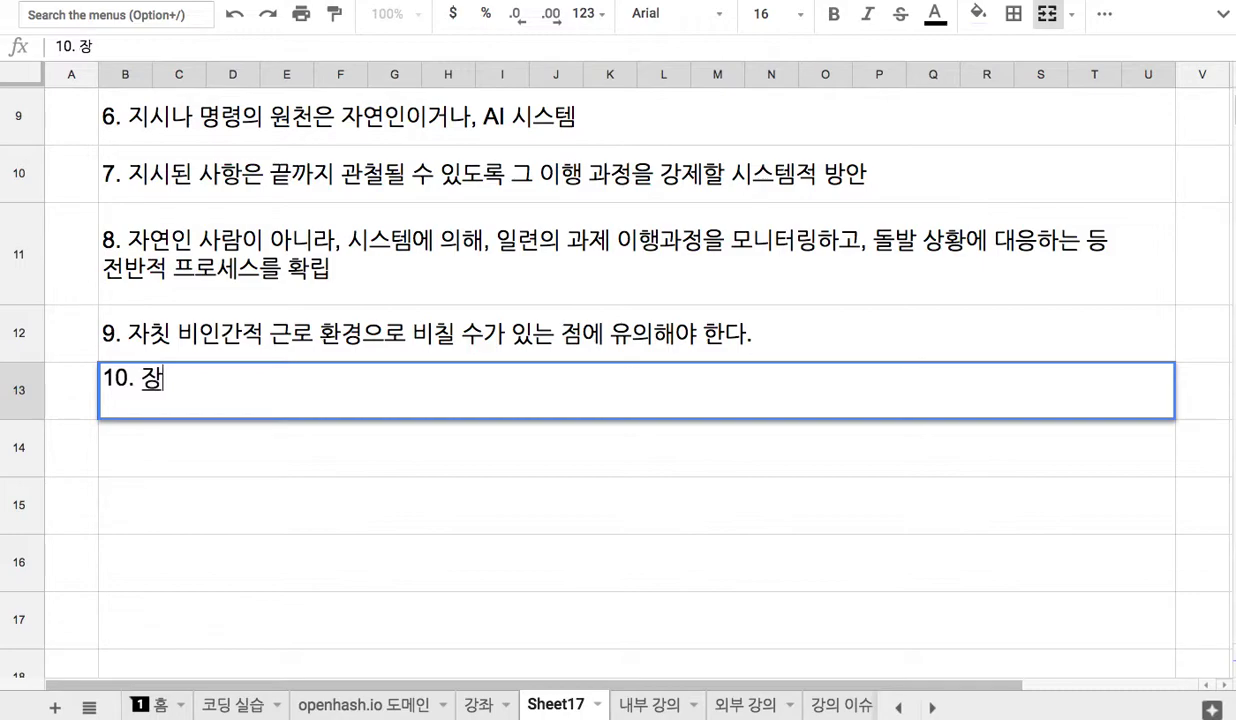
type("점: ")
type("세월호 ")
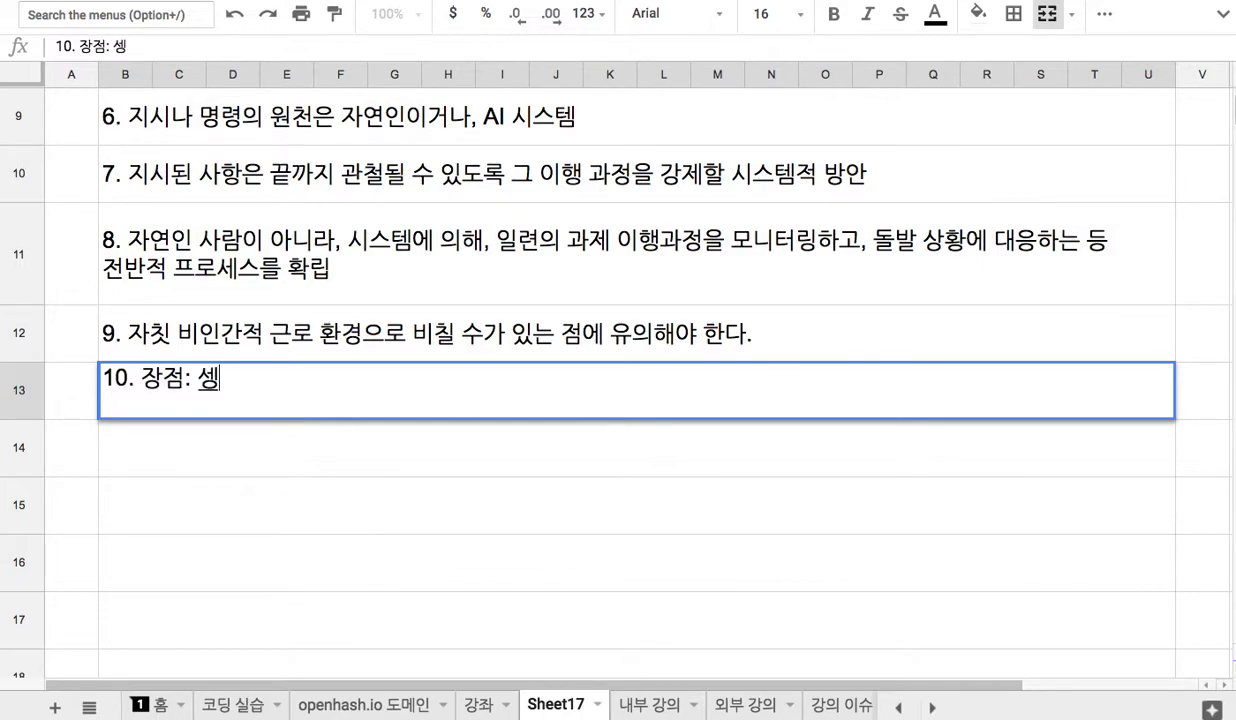
type("사")
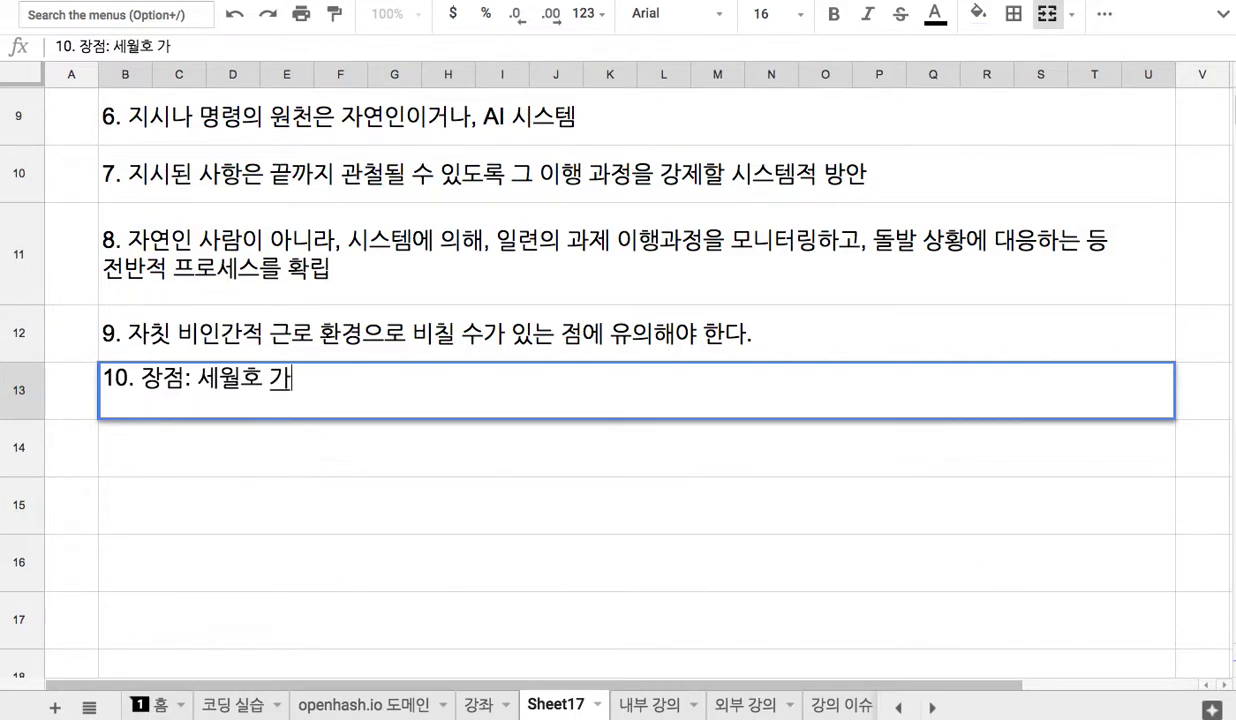
type("건과 ㄱ같은 ")
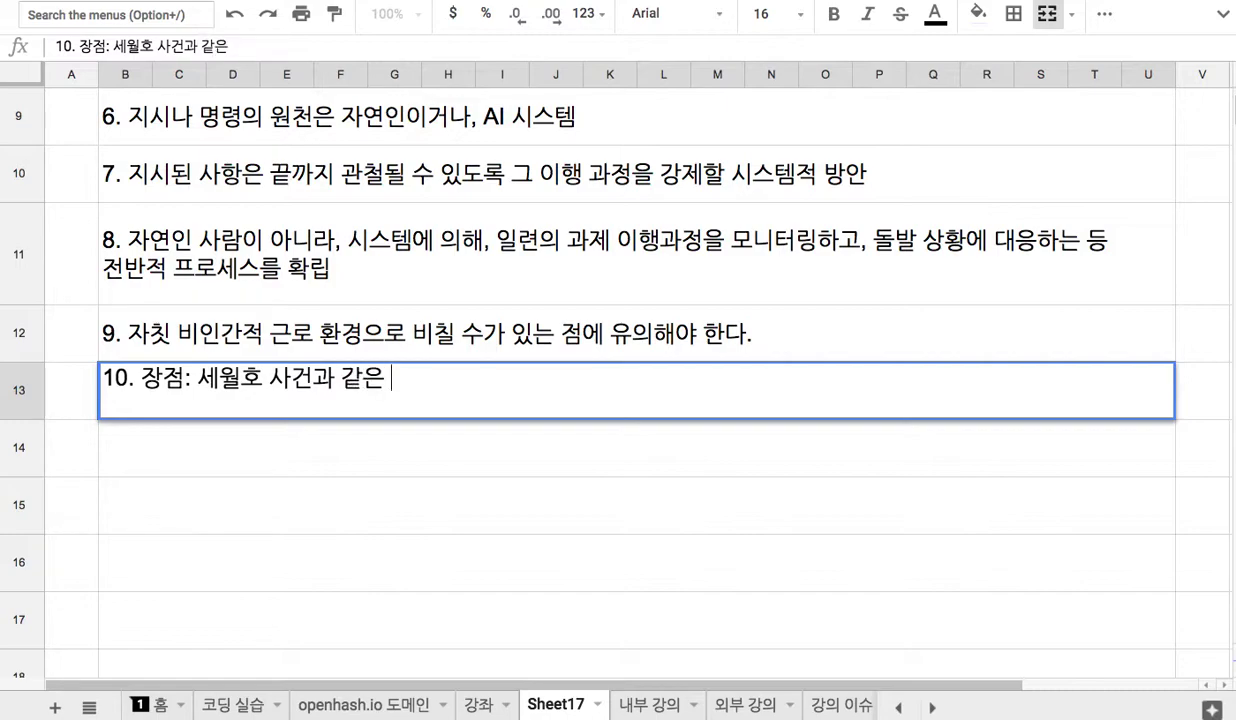
type("대응ㅇ은 불가능")
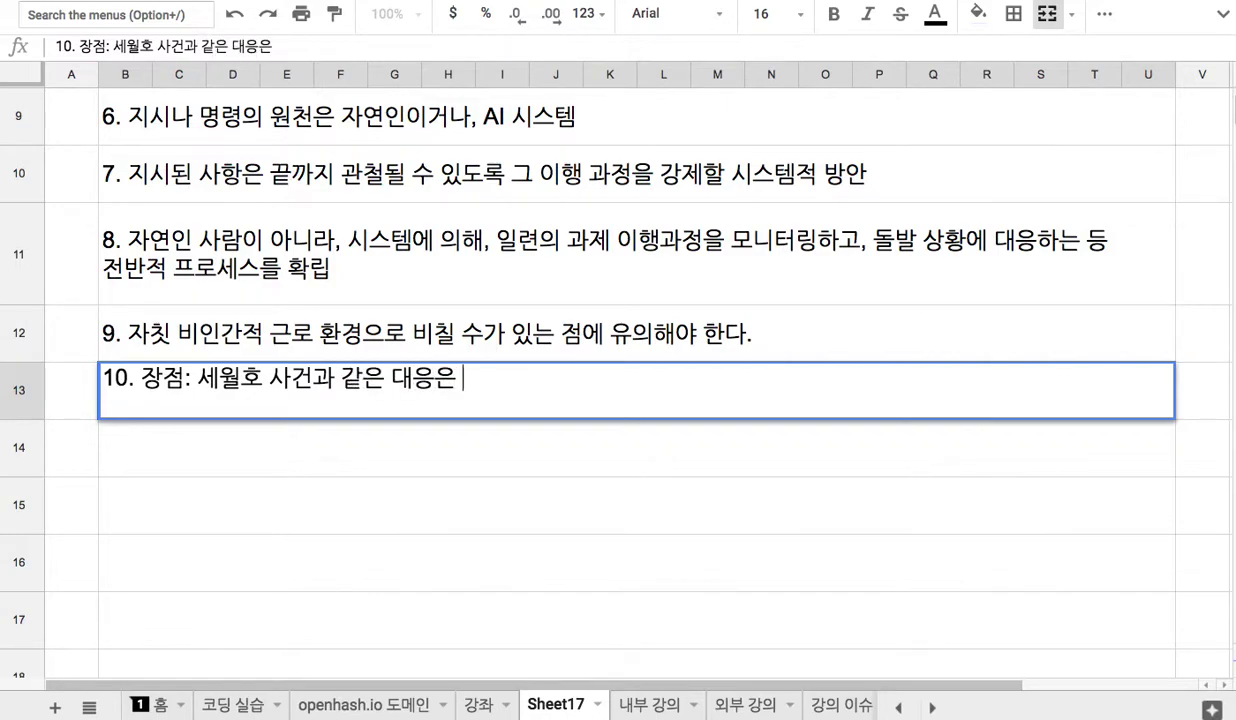
type("하다.")
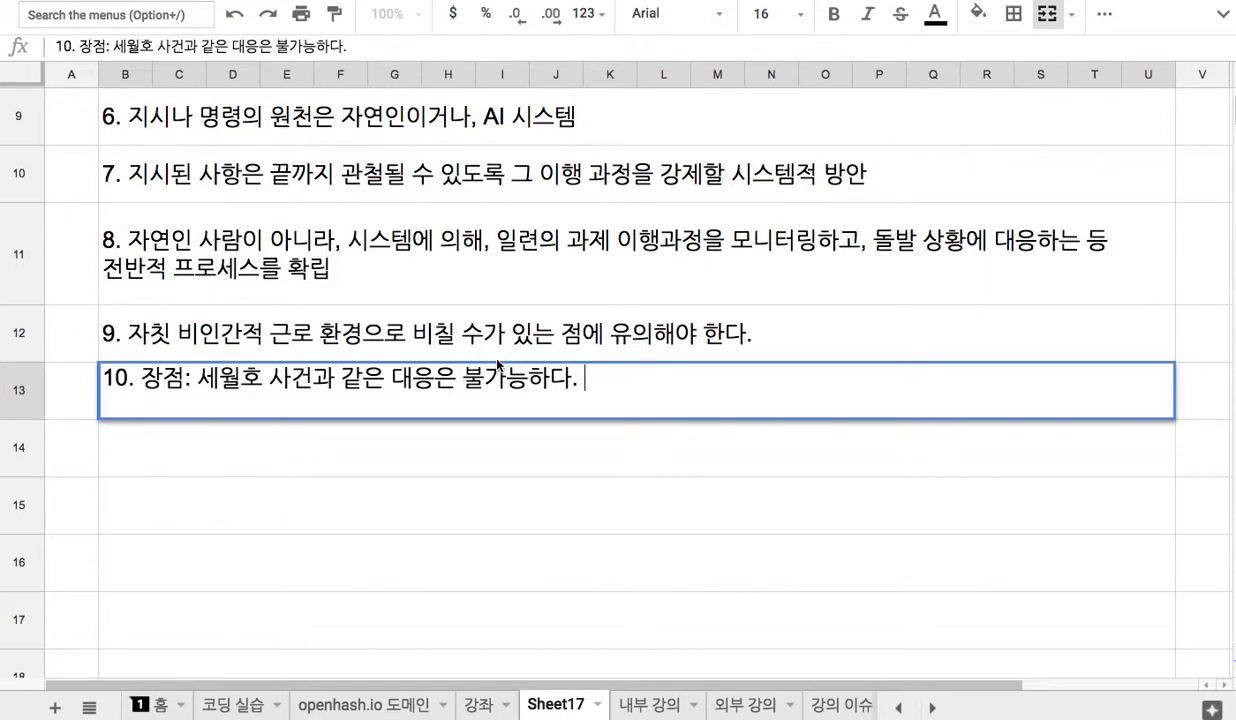
left_click(546, 453)
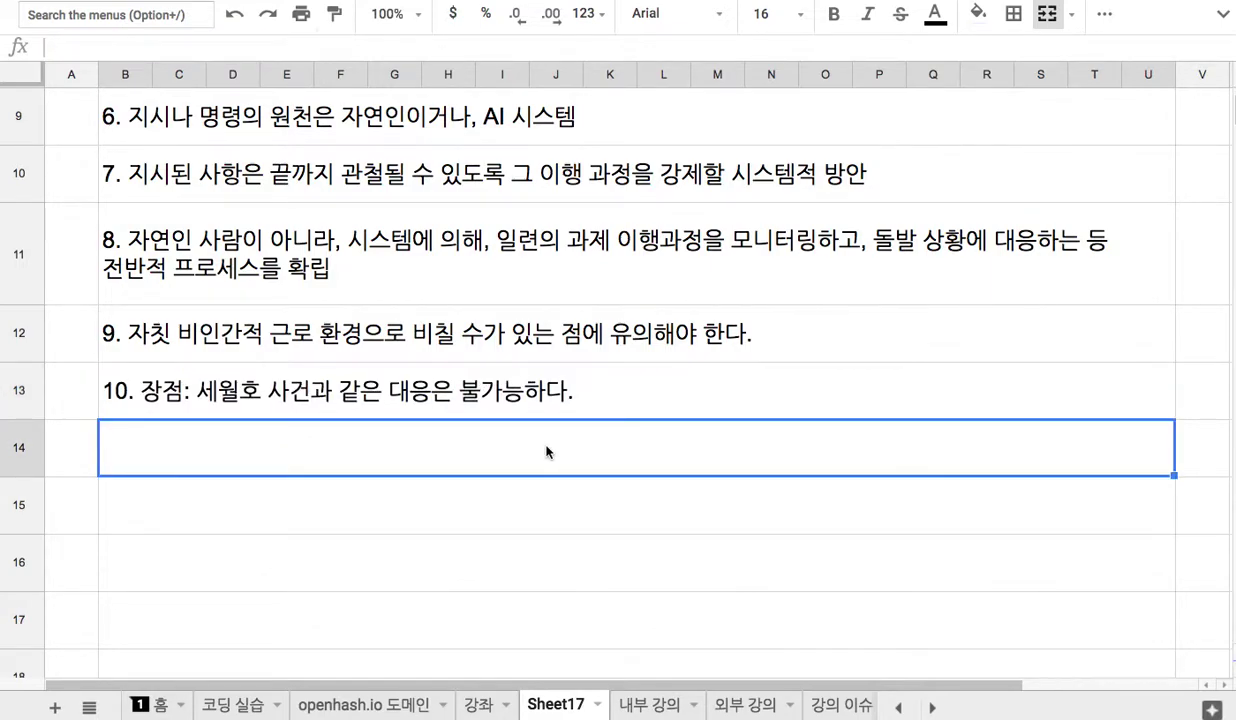
Step: Highlight "세월호 사건" in item 10 without changing it, and review the notes back up to the Command title
left_click(511, 395)
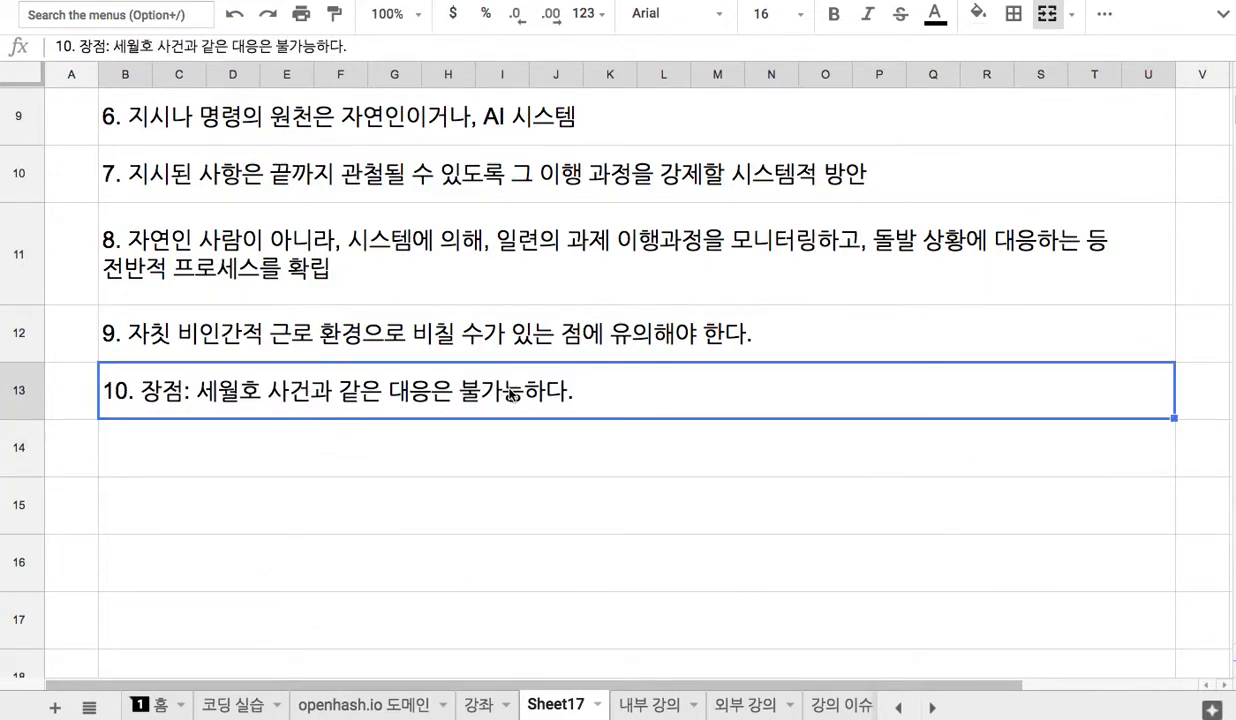
double_click(322, 400)
left_click(199, 383)
left_click_drag(199, 383, 315, 385)
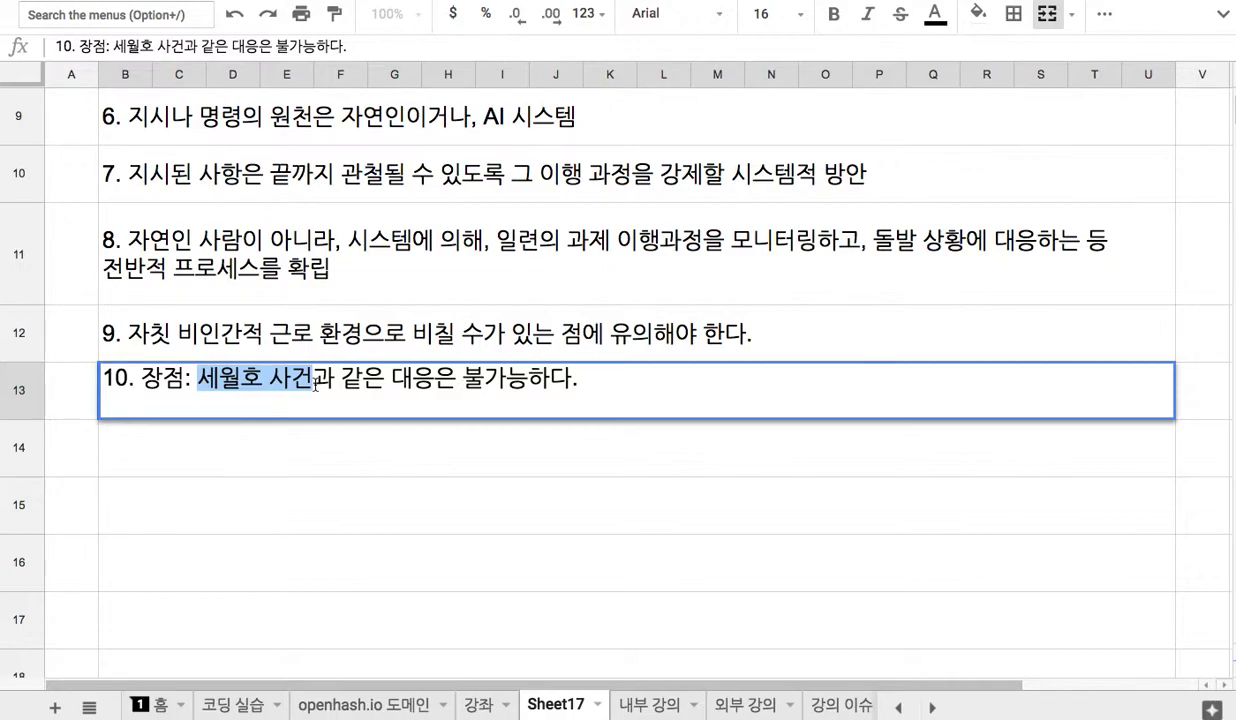
left_click(325, 337)
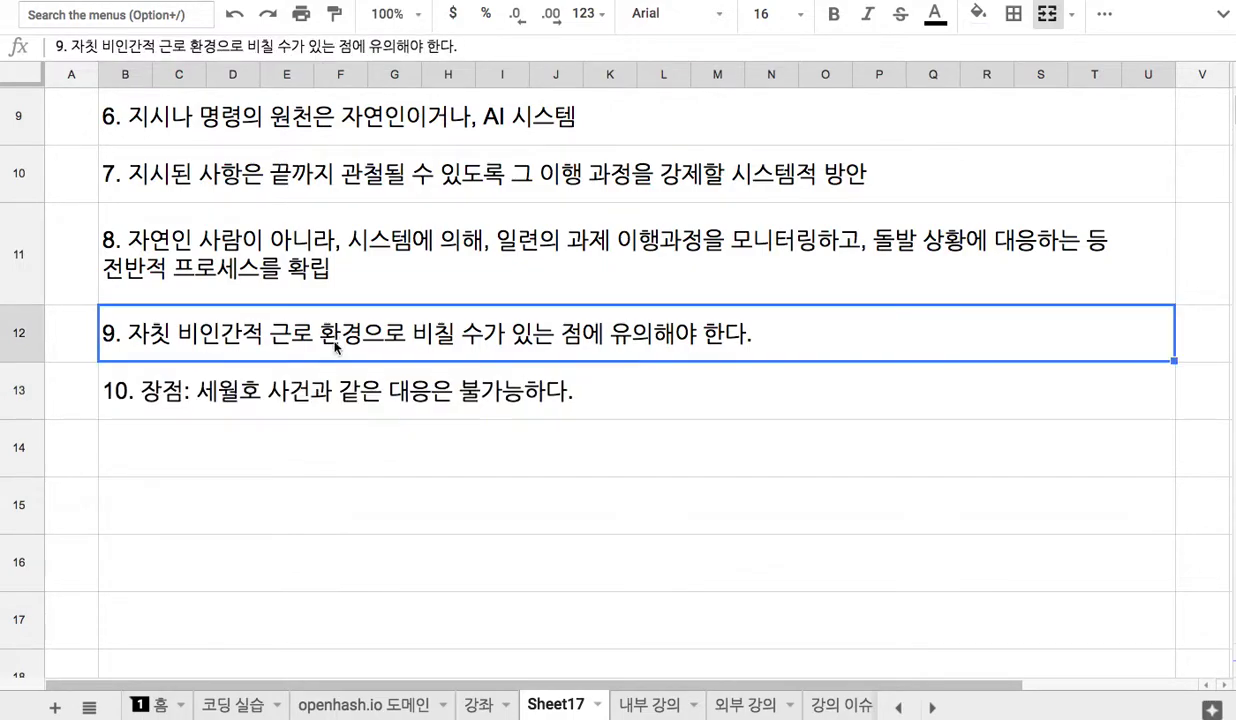
scroll(339, 338, "up", 5)
left_click(470, 180)
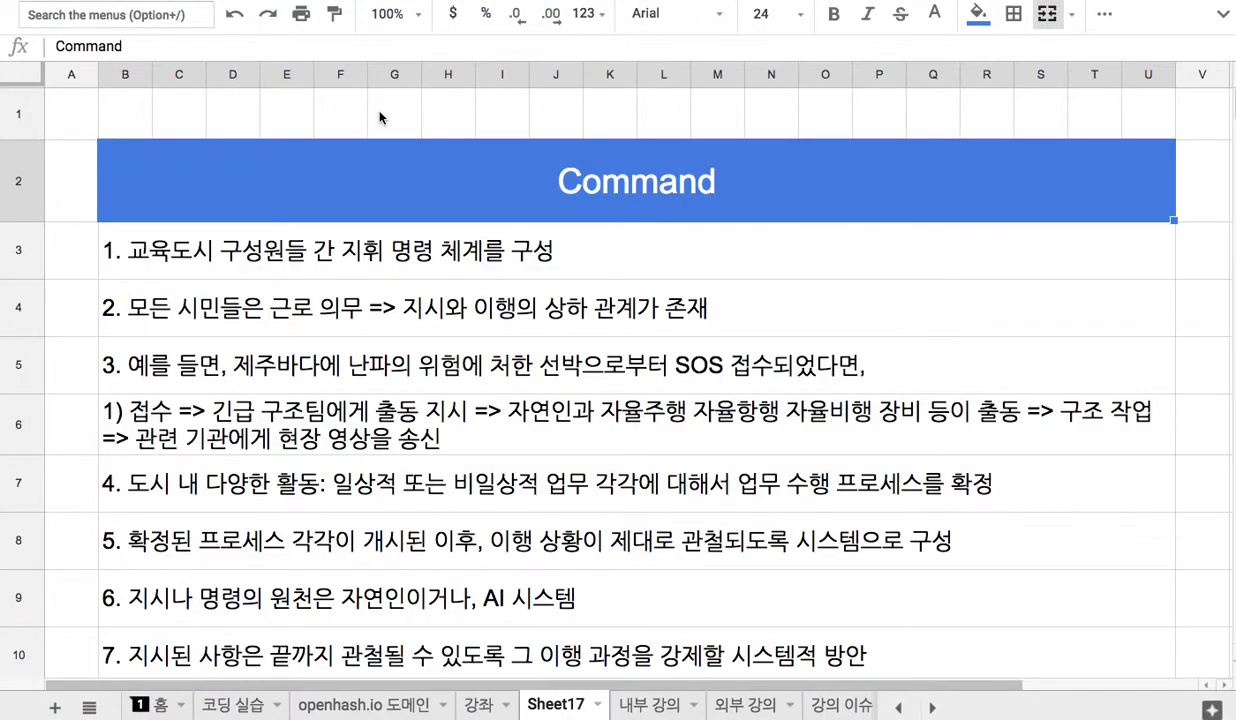
Step: Enter item 11 in the merged cell of row 14 as "11. 명령불복종이 불가능한 시스템. 극한의 예: 쿠데타도 불가능."
scroll(380, 118, "down", 6)
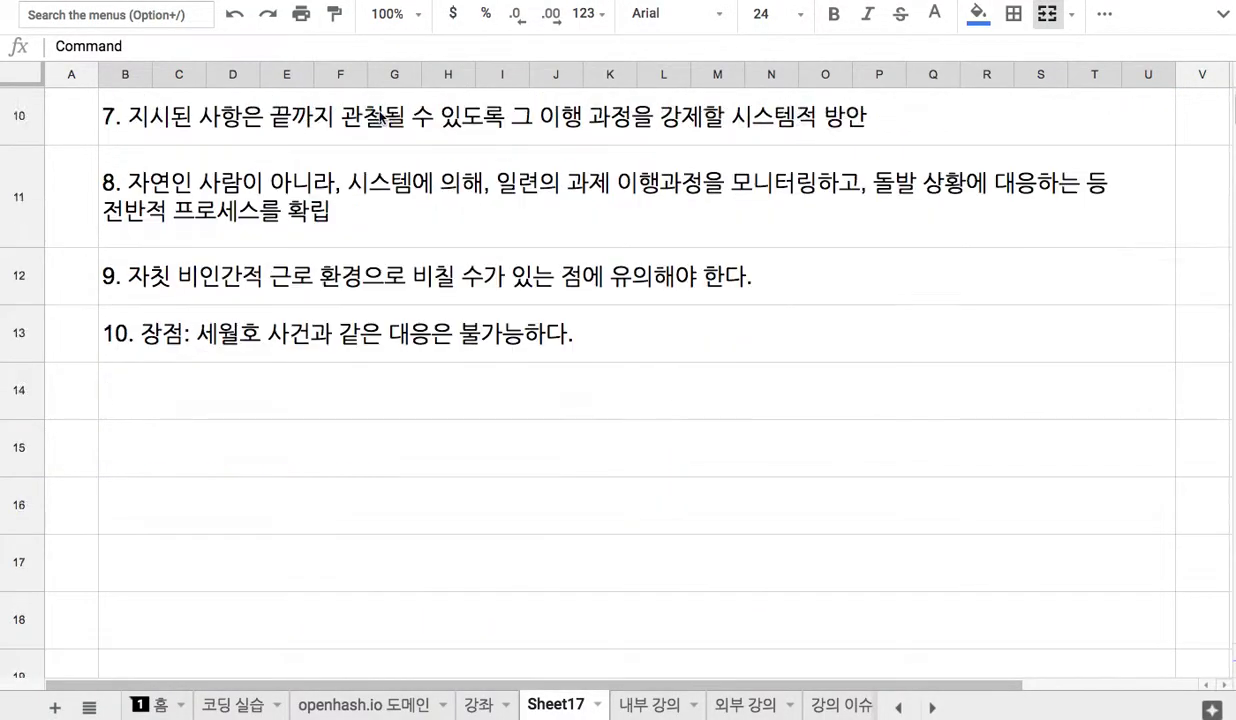
left_click(355, 318)
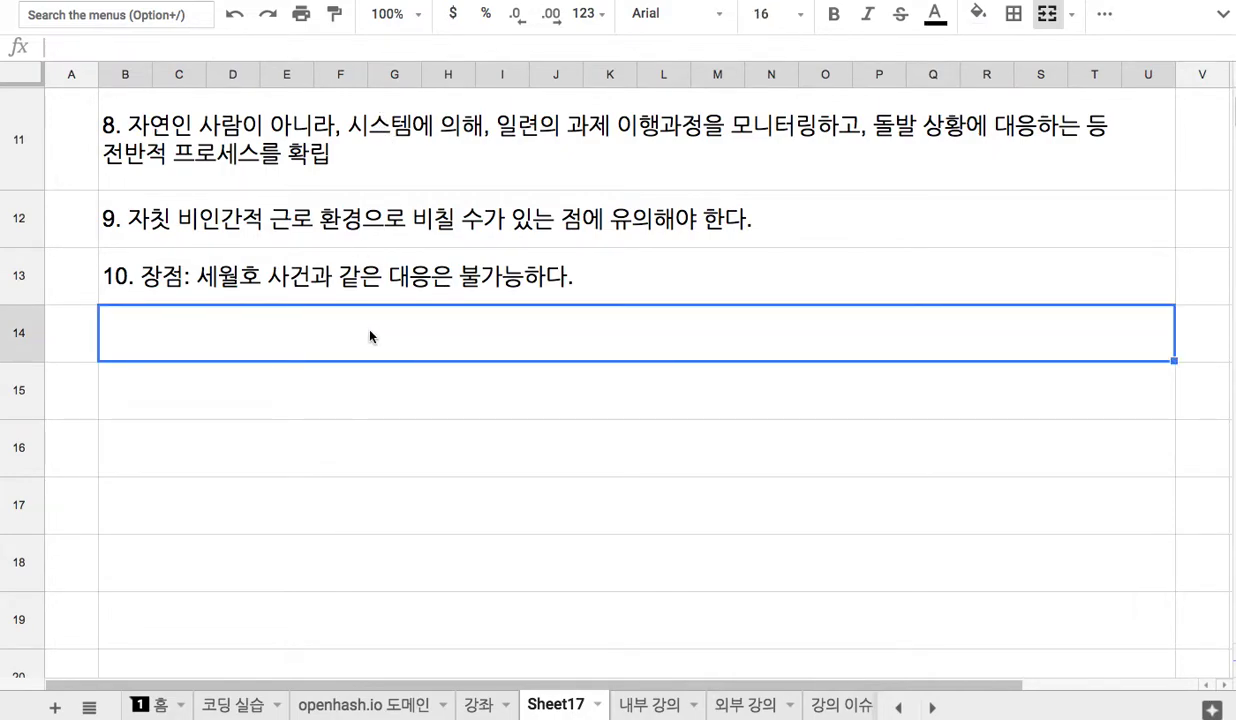
type("11. 명려")
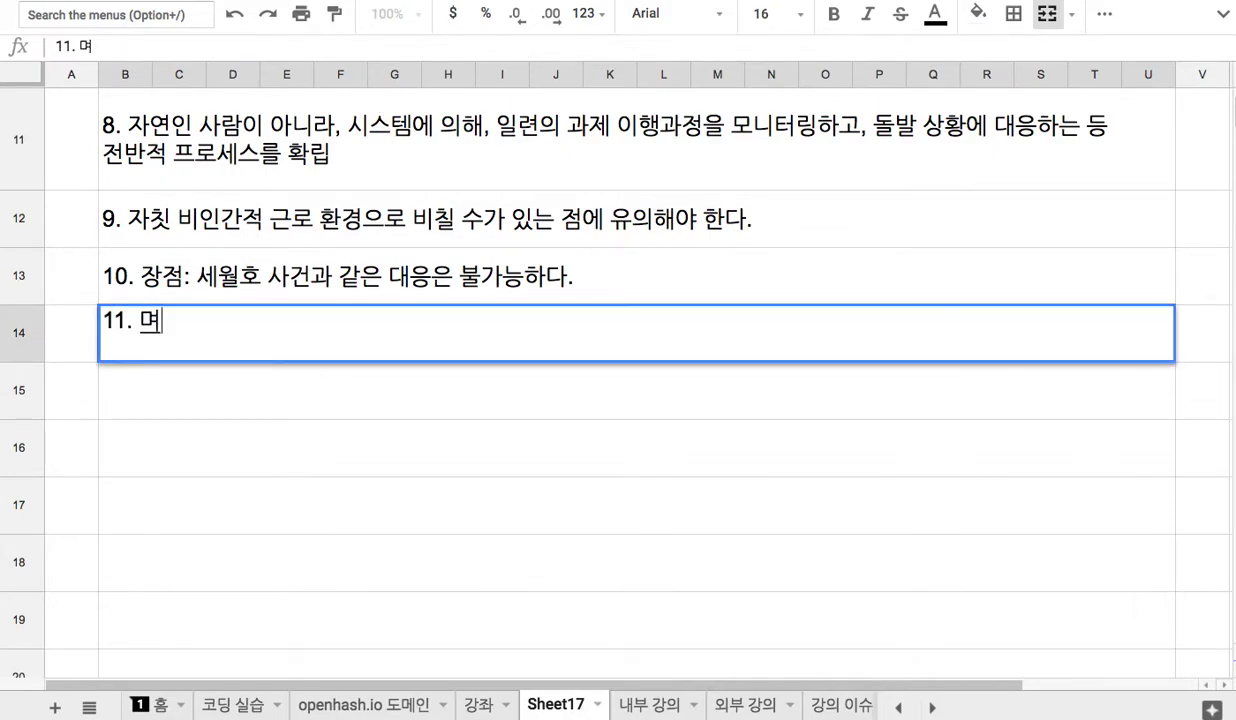
type("령불복종이 ㅂ")
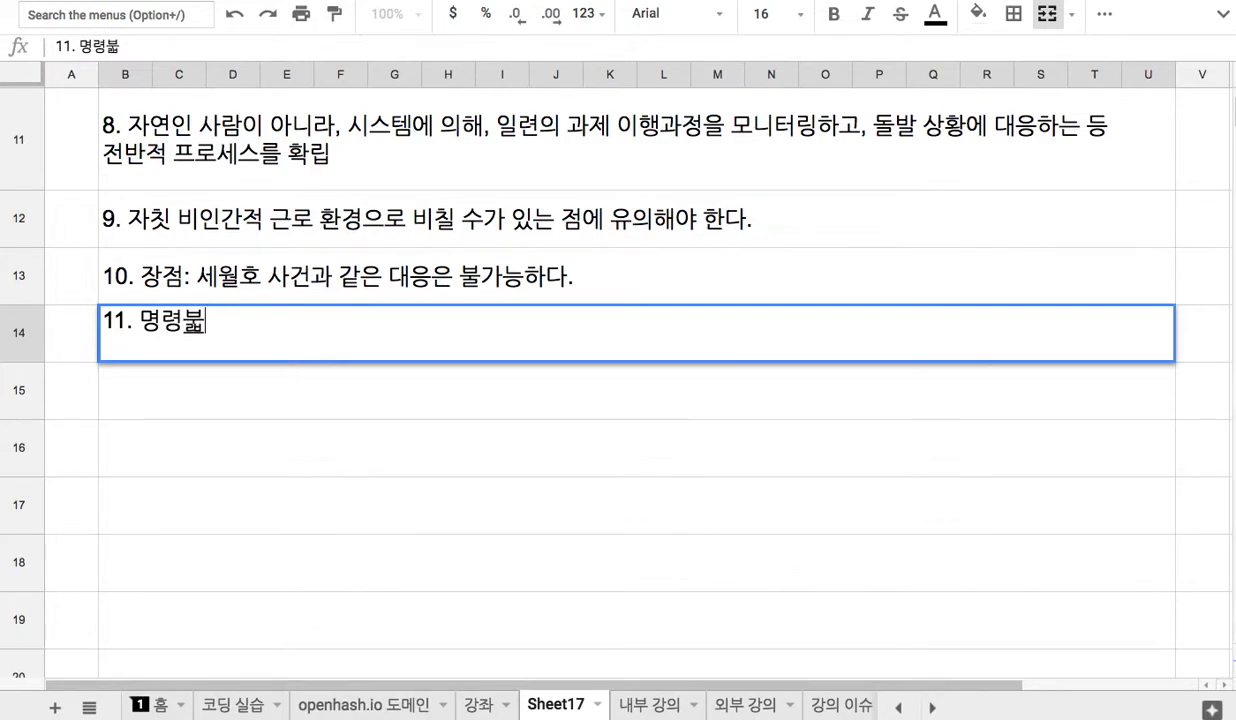
type("불가능한 ")
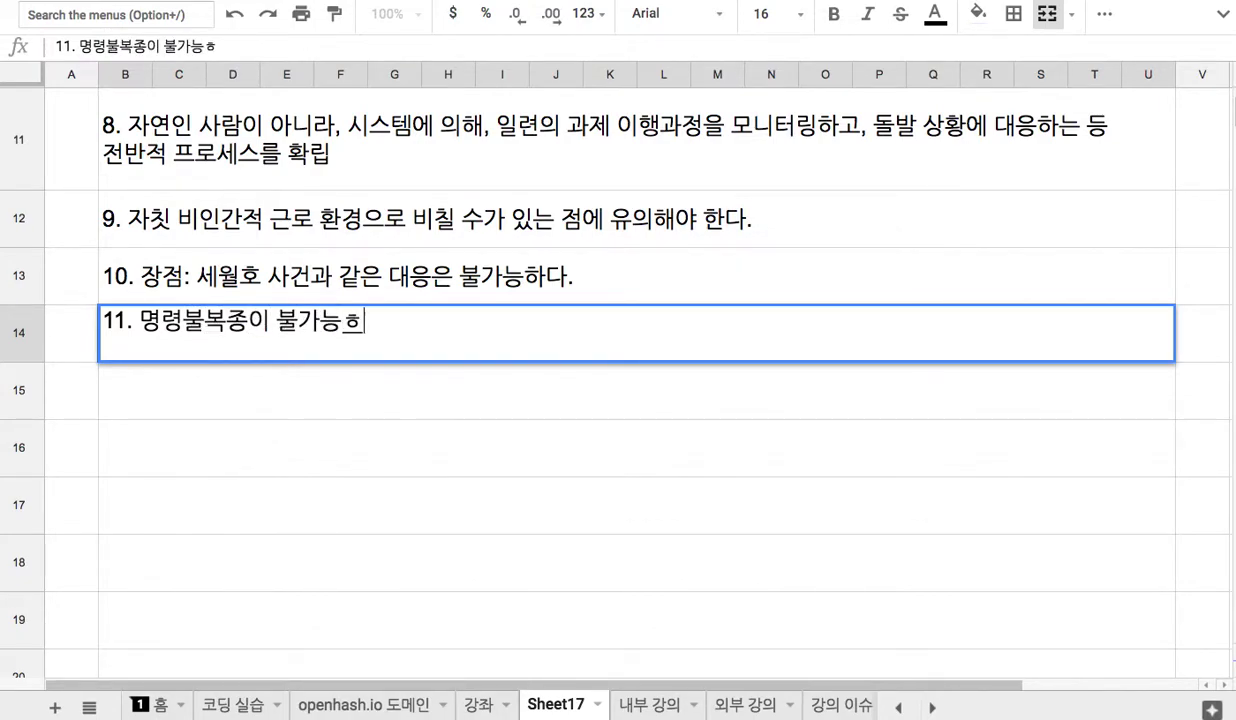
type("시스템")
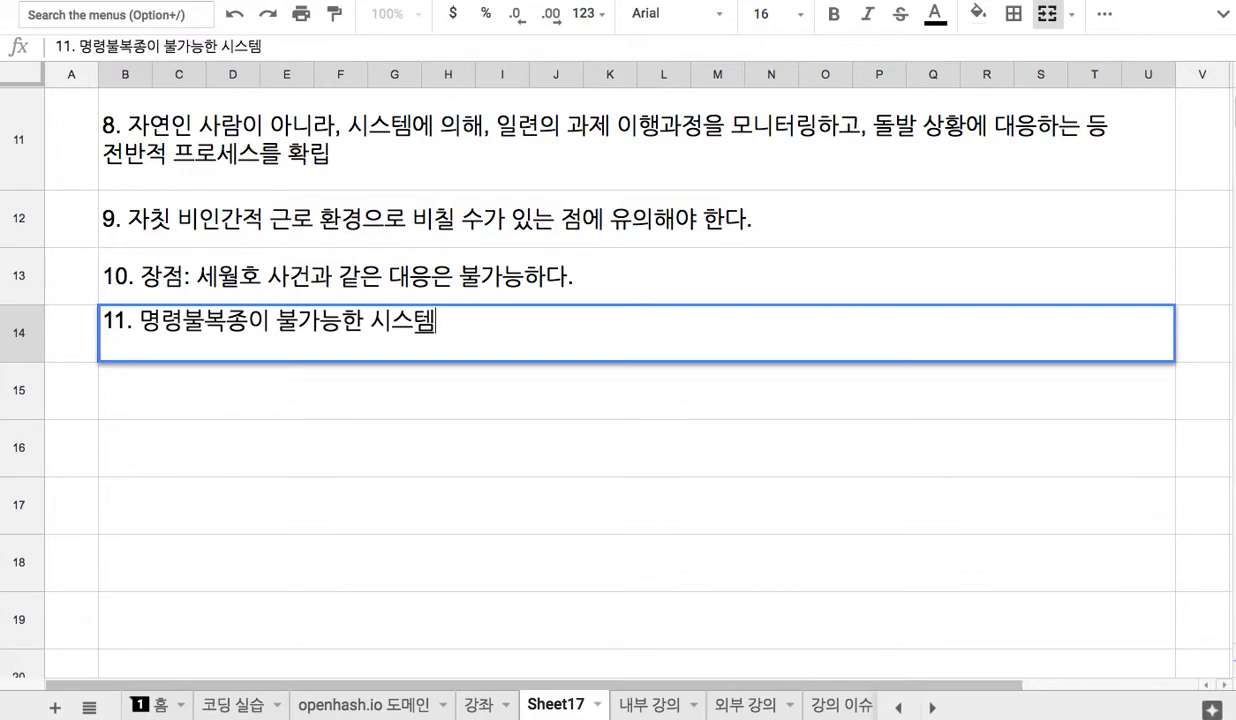
type(".")
type("극한")
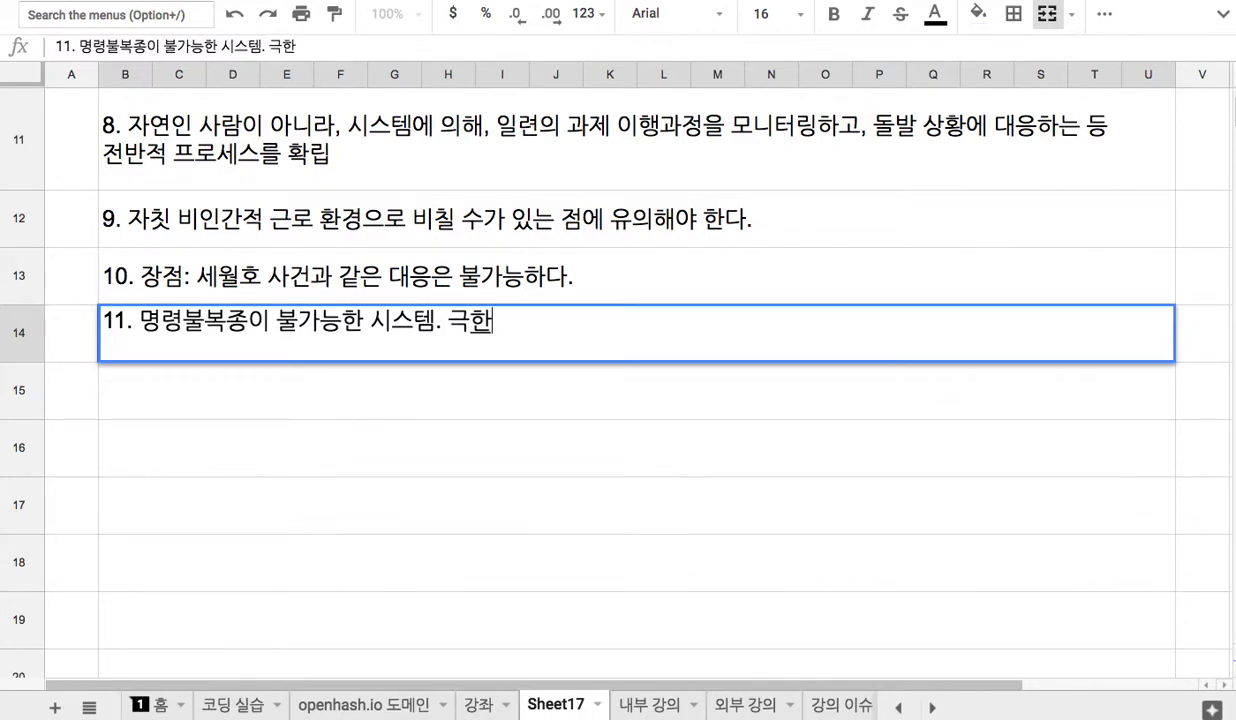
type("의 예: 쿠데탐")
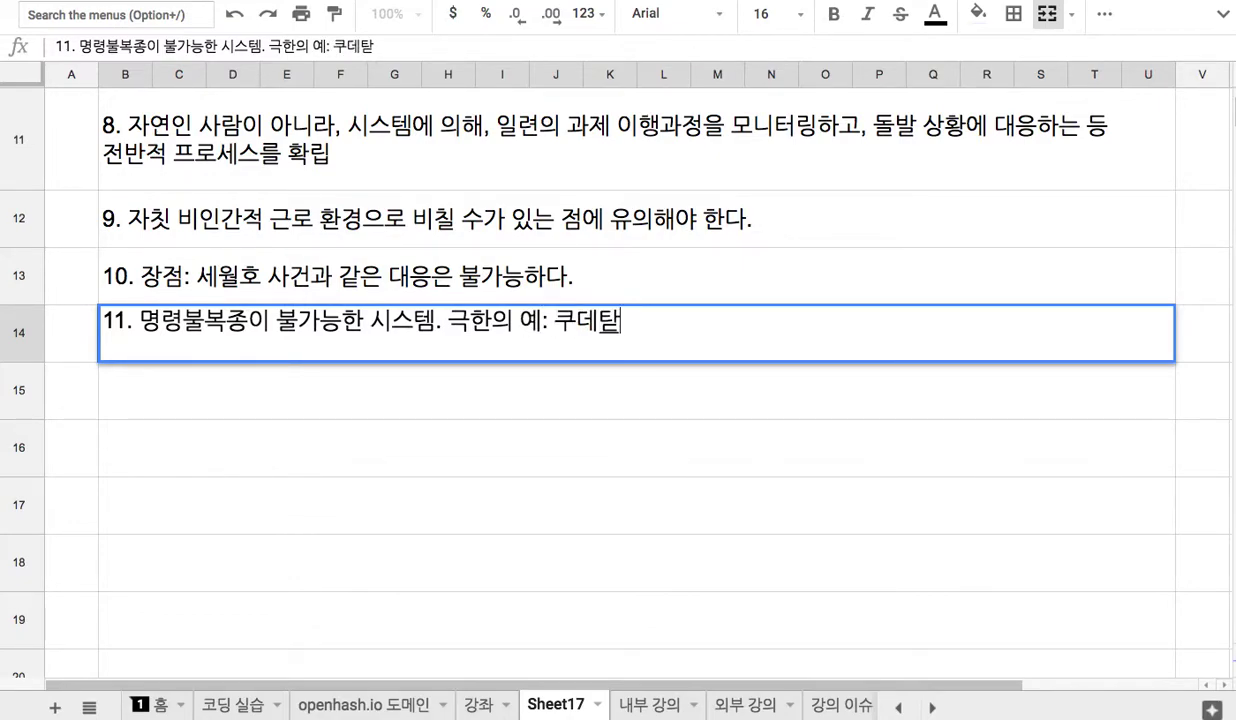
type("도 불가능.")
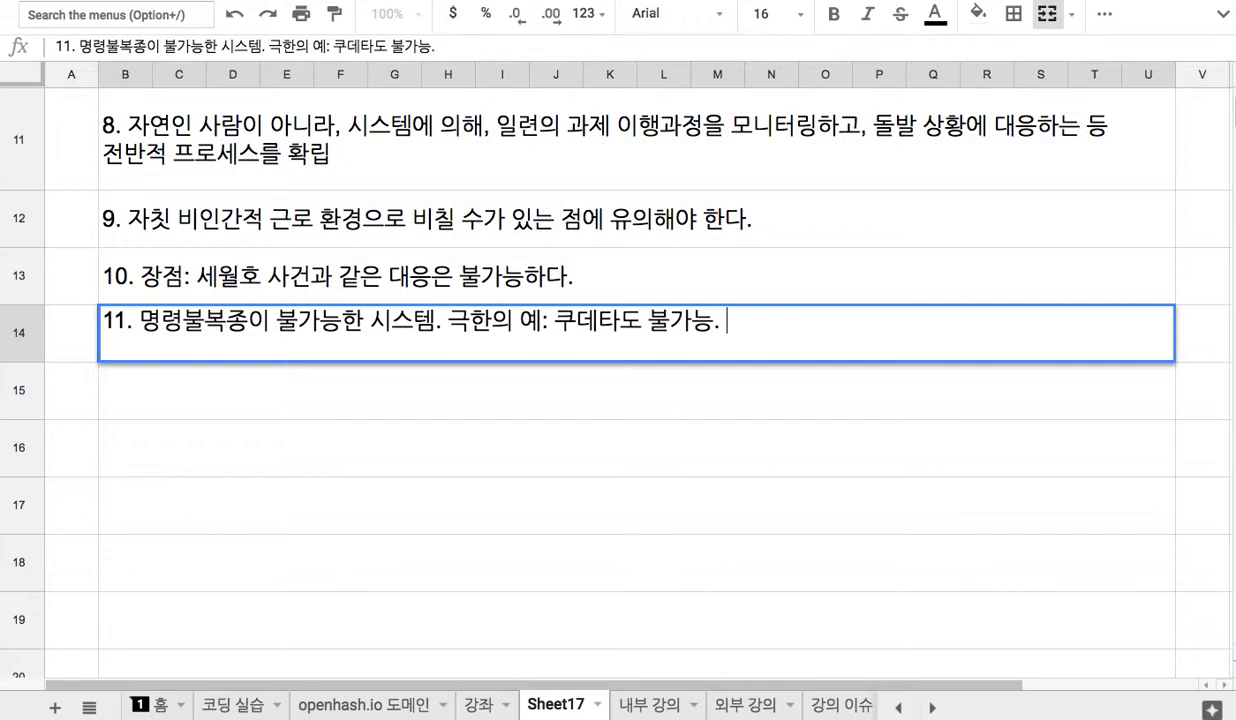
key("Return")
Step: Enter item 12 in the merged cell of row 15 as "12. 총기 각각의 제어권은 총기를 다루는 병사, 간부가 제어"
type("12.")
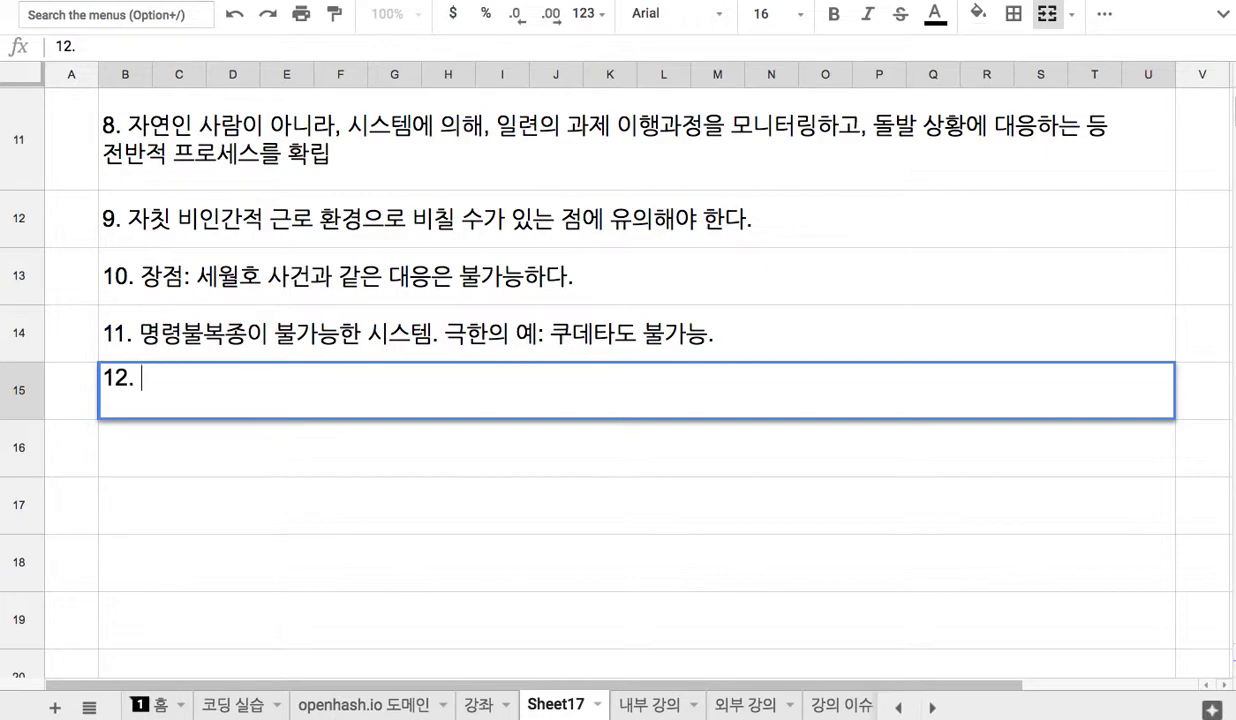
type("총기 ㅈ")
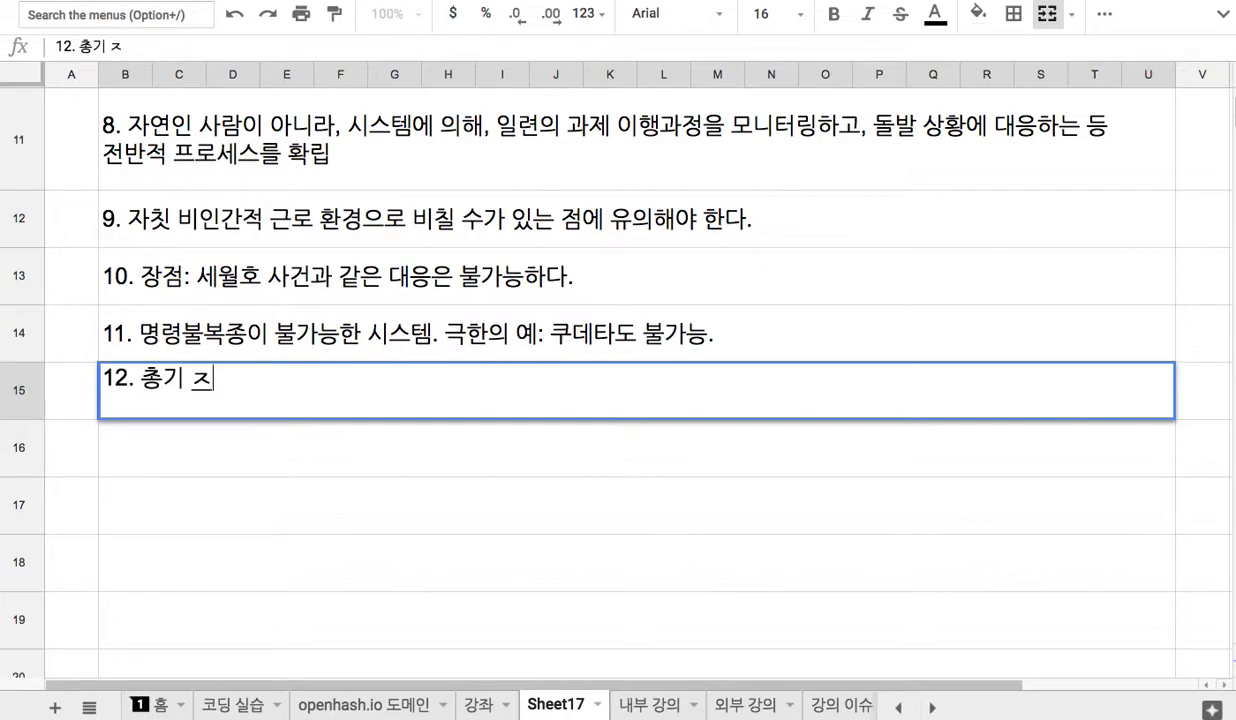
key("BackSpace")
type("각각의 제어구")
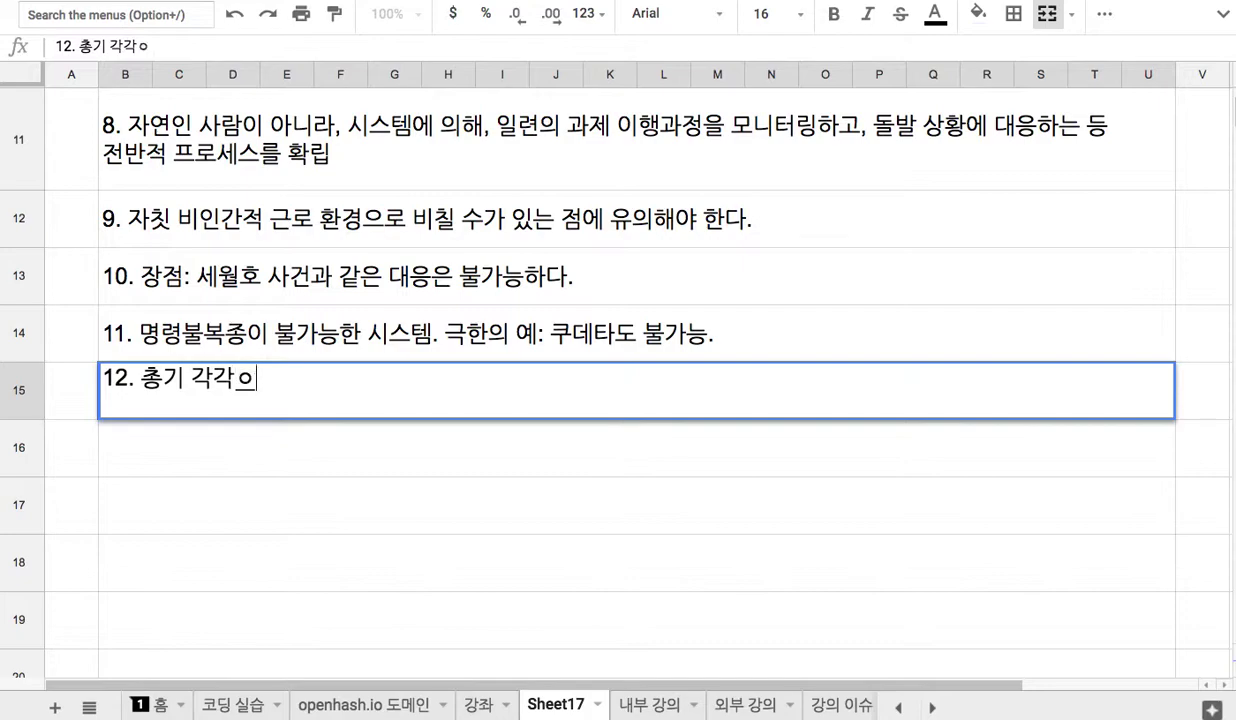
type("권은 총")
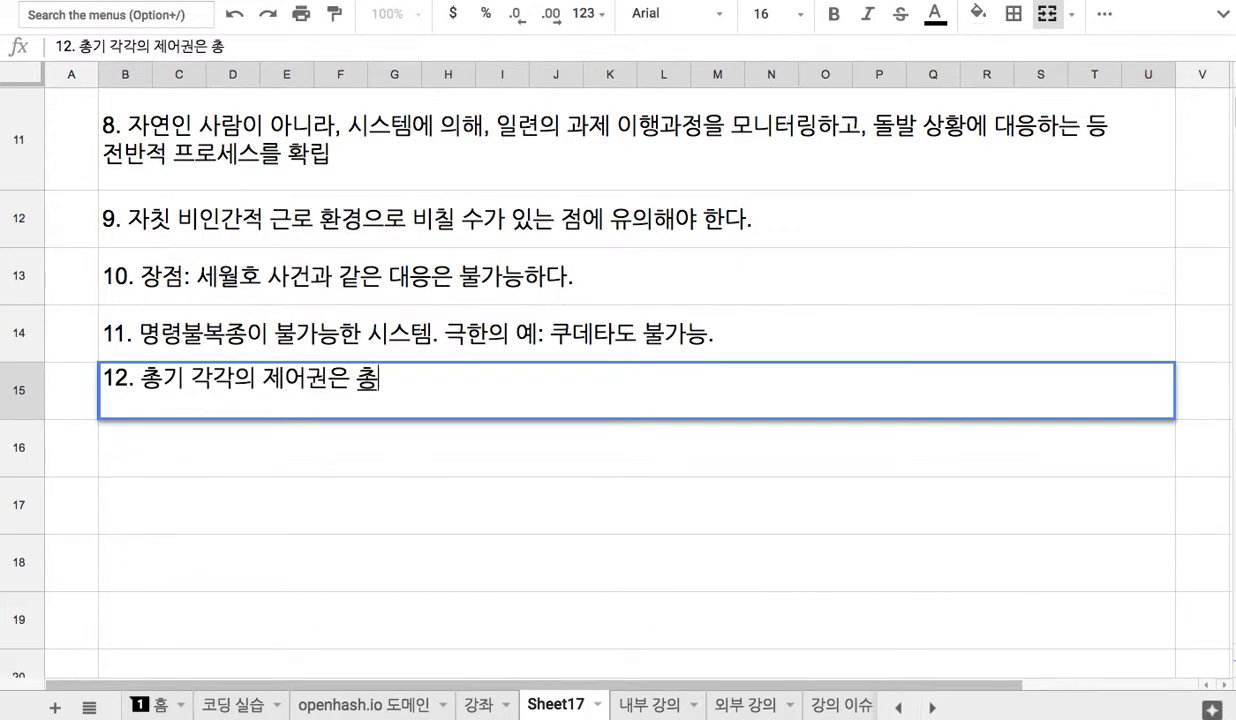
type("기를 달다루는 병사")
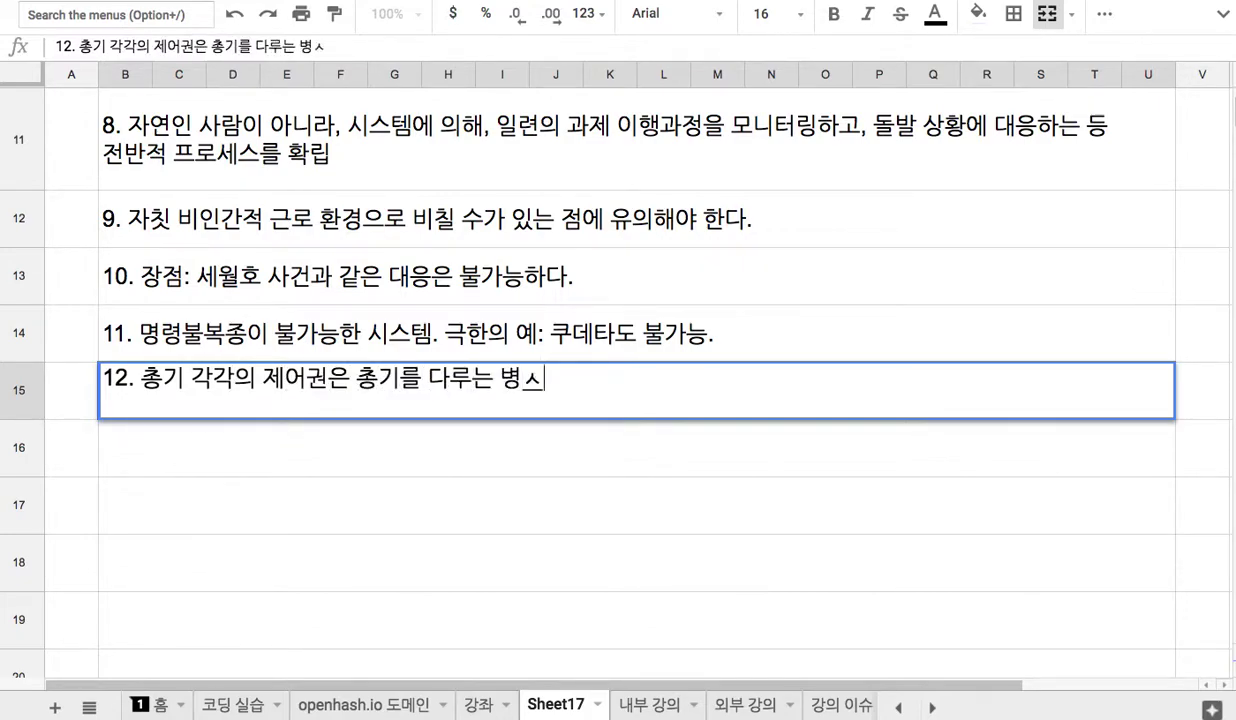
type(", 간부가 ")
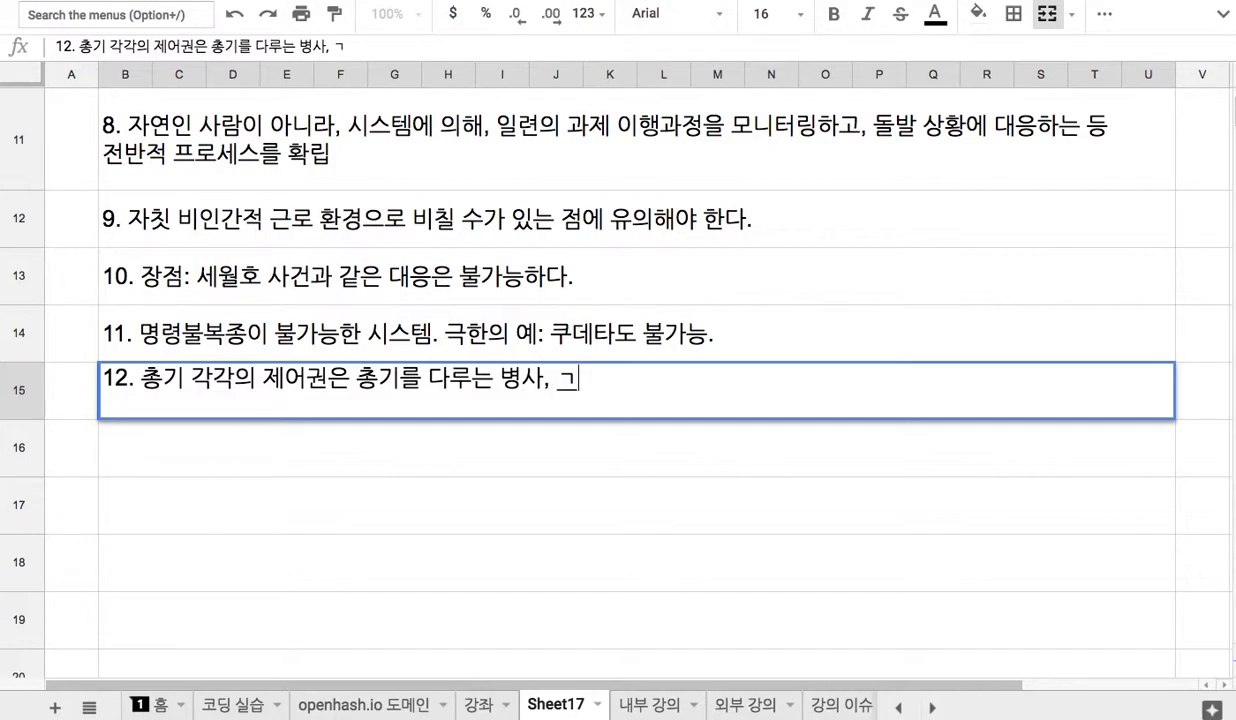
type("제어")
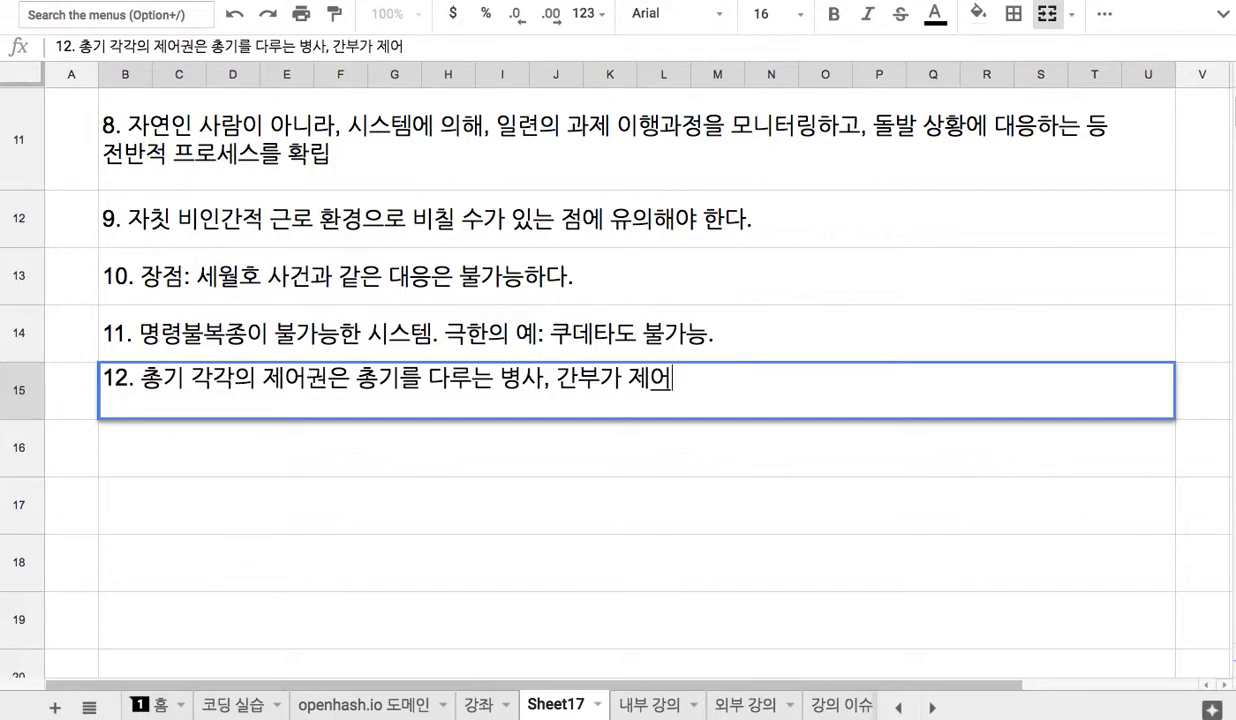
Step: Highlight "총기" and "병사, 간부" in item 12 in turn, without changing the text
left_click(398, 378)
left_click_drag(352, 378, 412, 384)
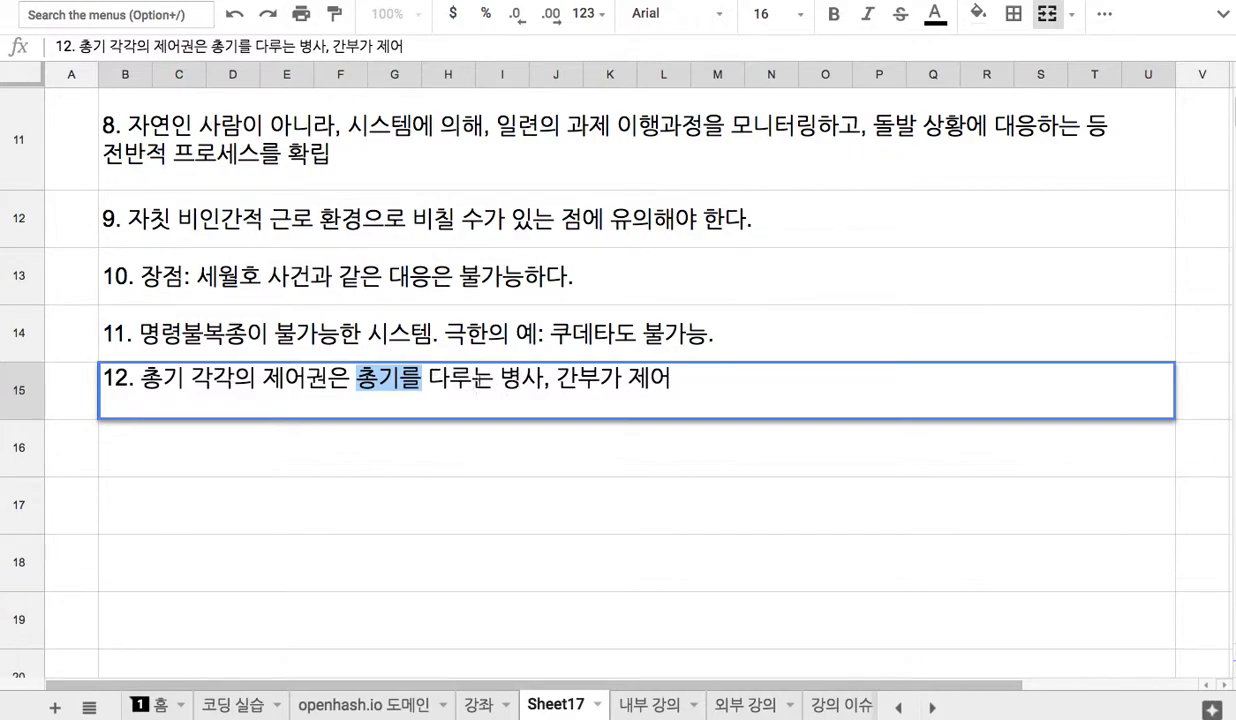
left_click_drag(555, 378, 598, 380)
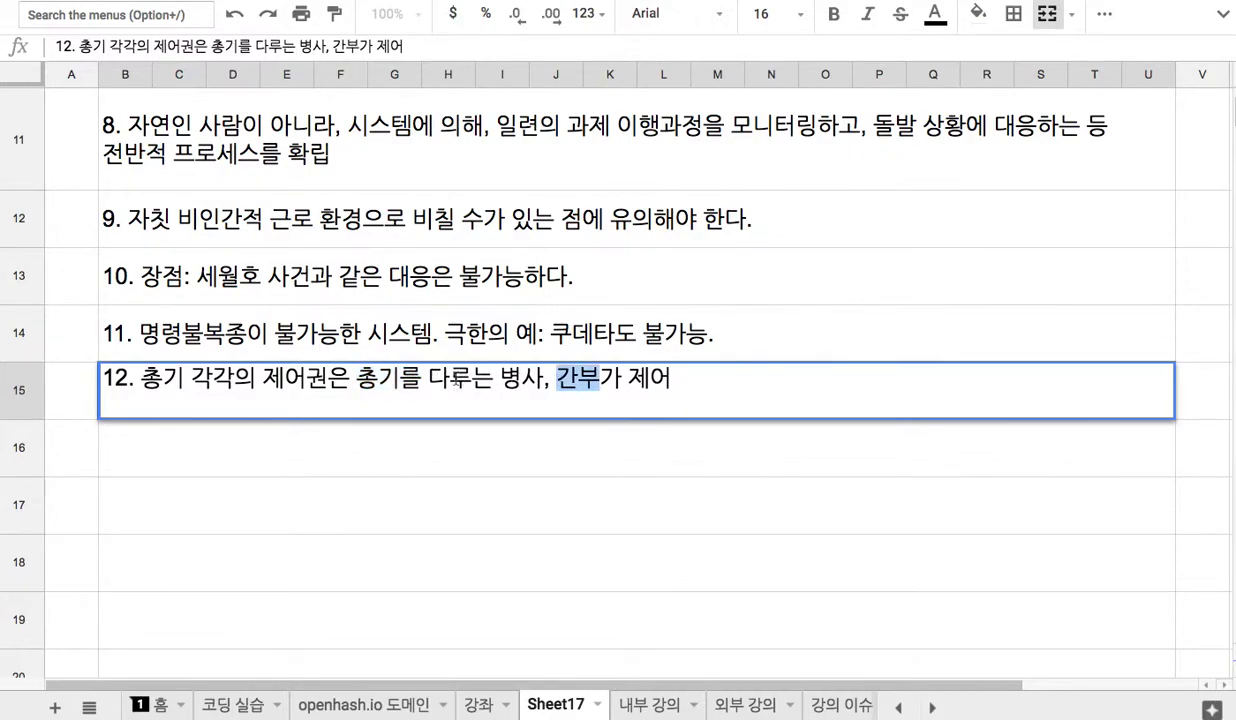
left_click_drag(357, 380, 398, 383)
left_click_drag(499, 380, 600, 383)
left_click(541, 380)
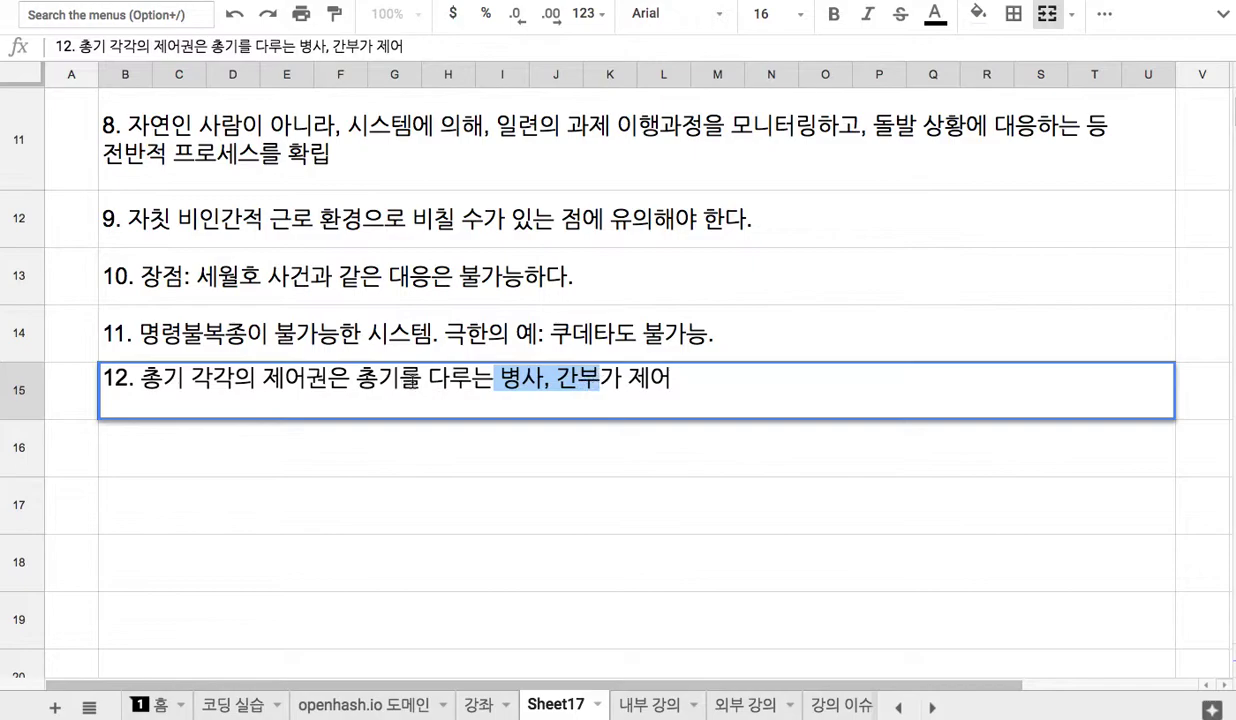
left_click_drag(357, 383, 399, 380)
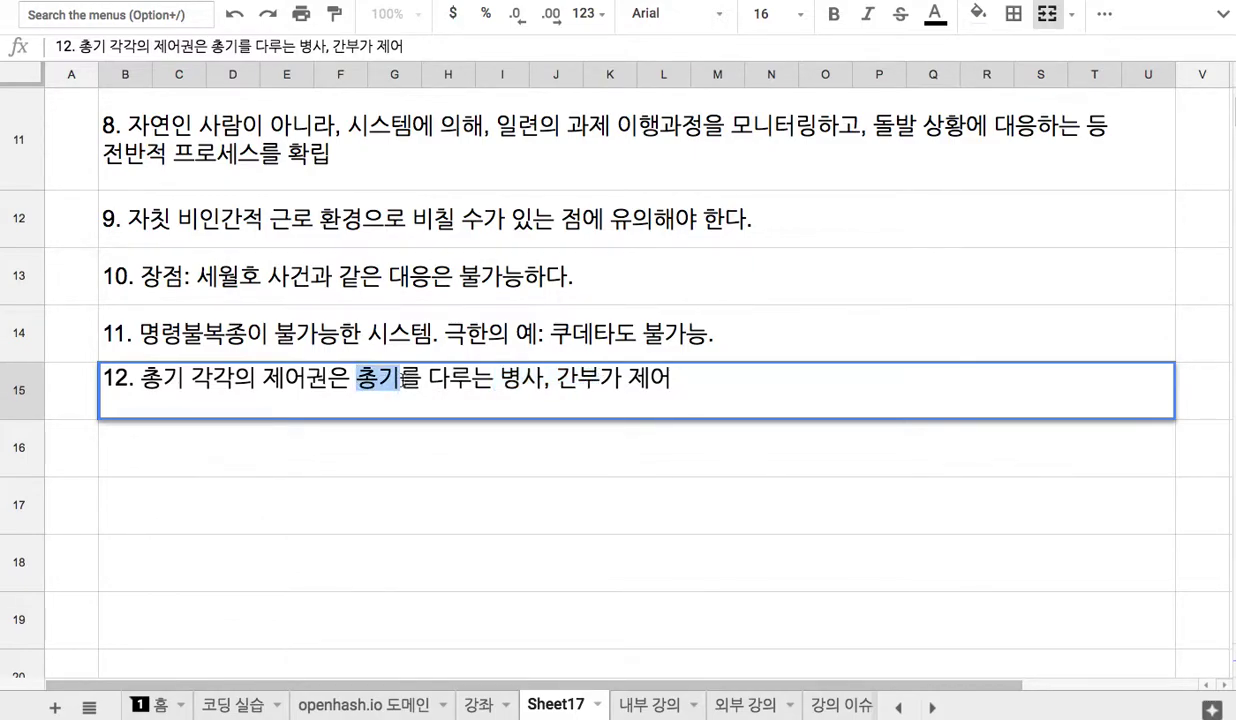
Step: Insert "기존의 군대에서" before "총기 각각의" in item 12, and save the entry
left_click(141, 378)
type("기존의 군대")
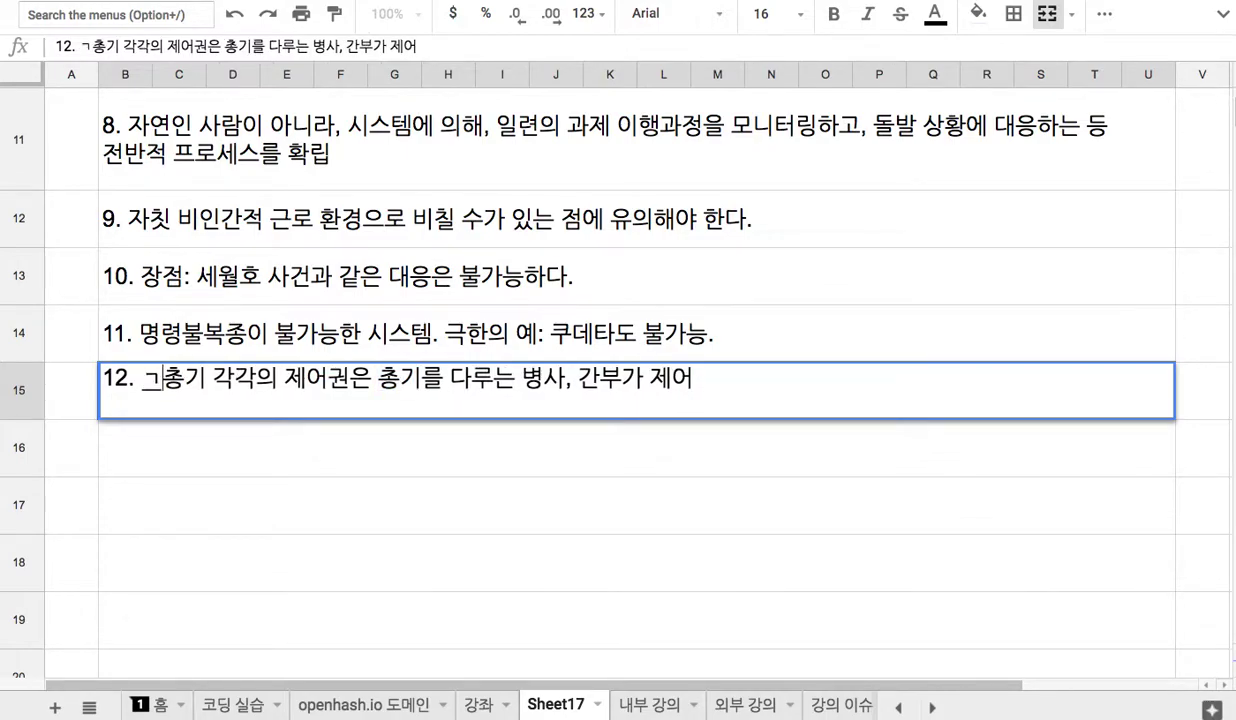
type("에서")
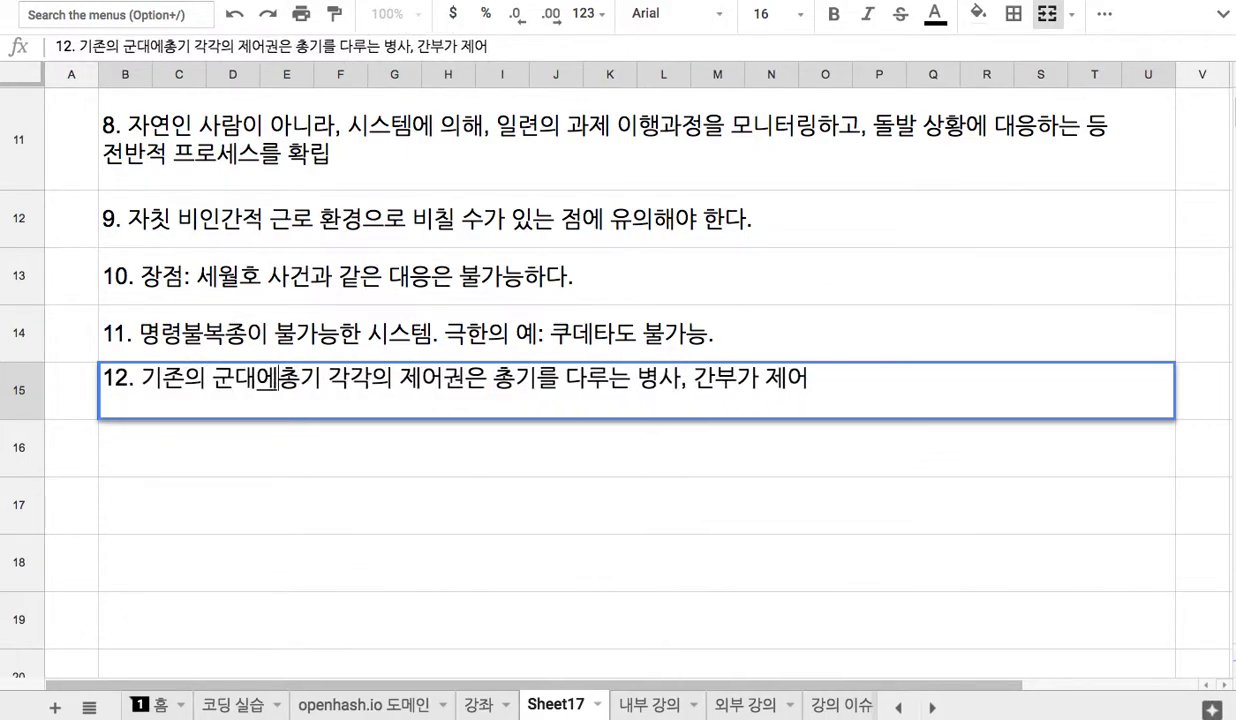
left_click(240, 165)
scroll(250, 190, "up", 10)
left_click(390, 206)
scroll(376, 200, "down", 5)
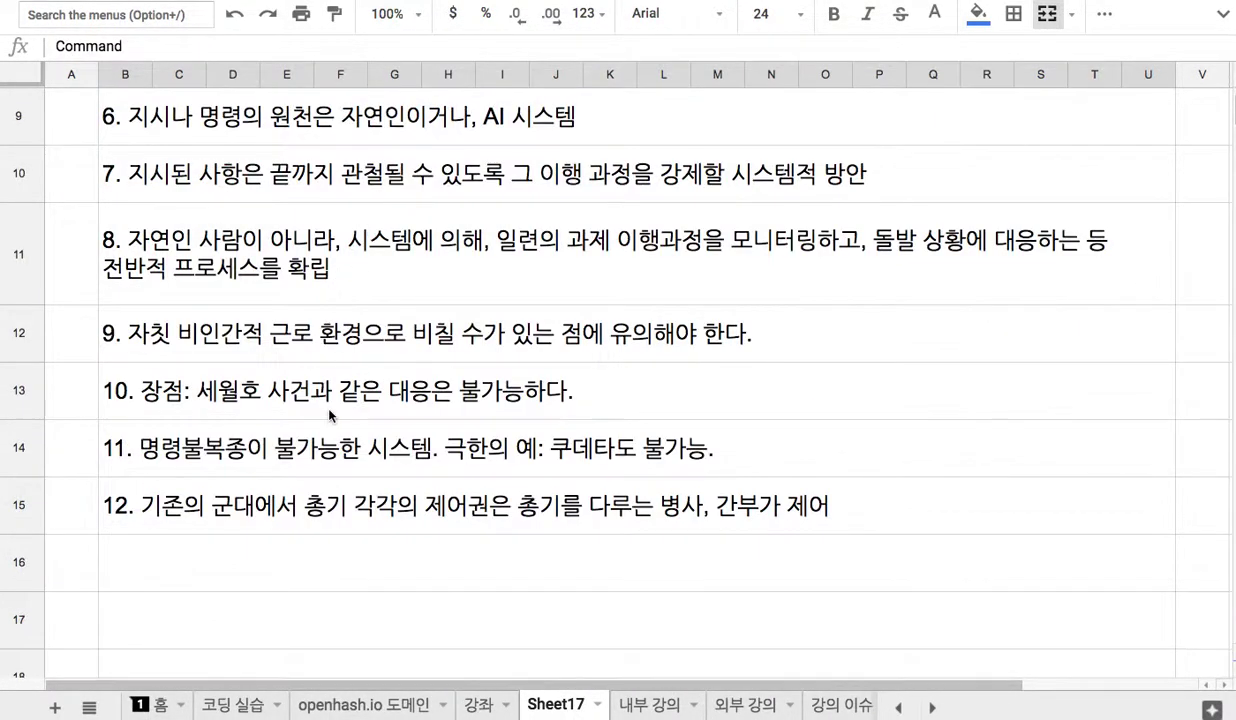
Step: Write item 13 in the merged cell of row 16 as "13. 총기 각각에 대한 제어권을 중앙에서 행사."
left_click(336, 558)
type("13. ㅊ총")
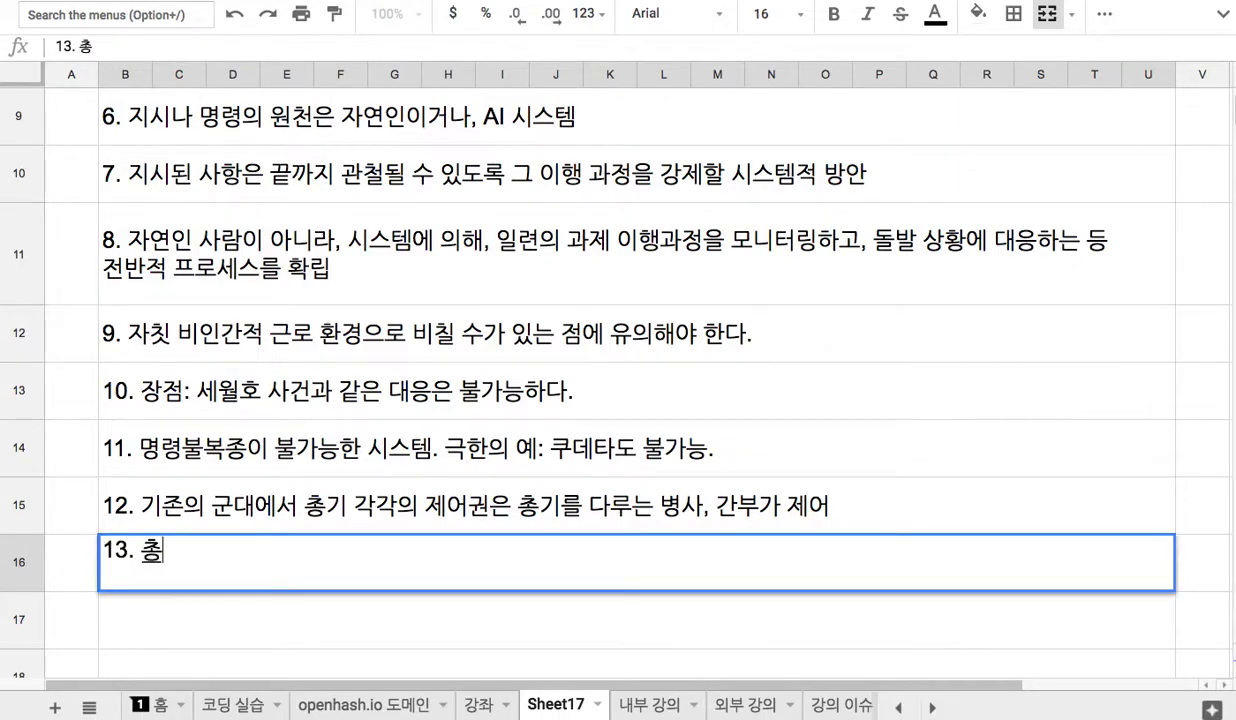
type("기 각각에 ㄷ대한")
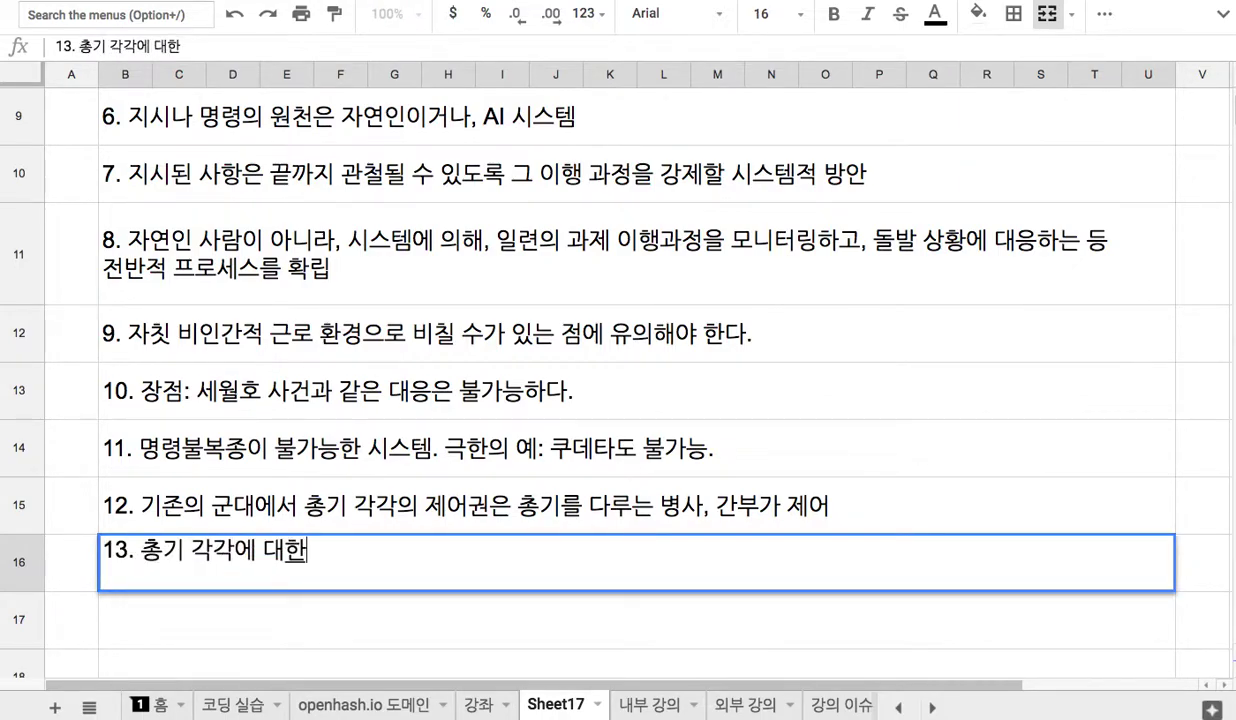
type(" 제어권으을 중")
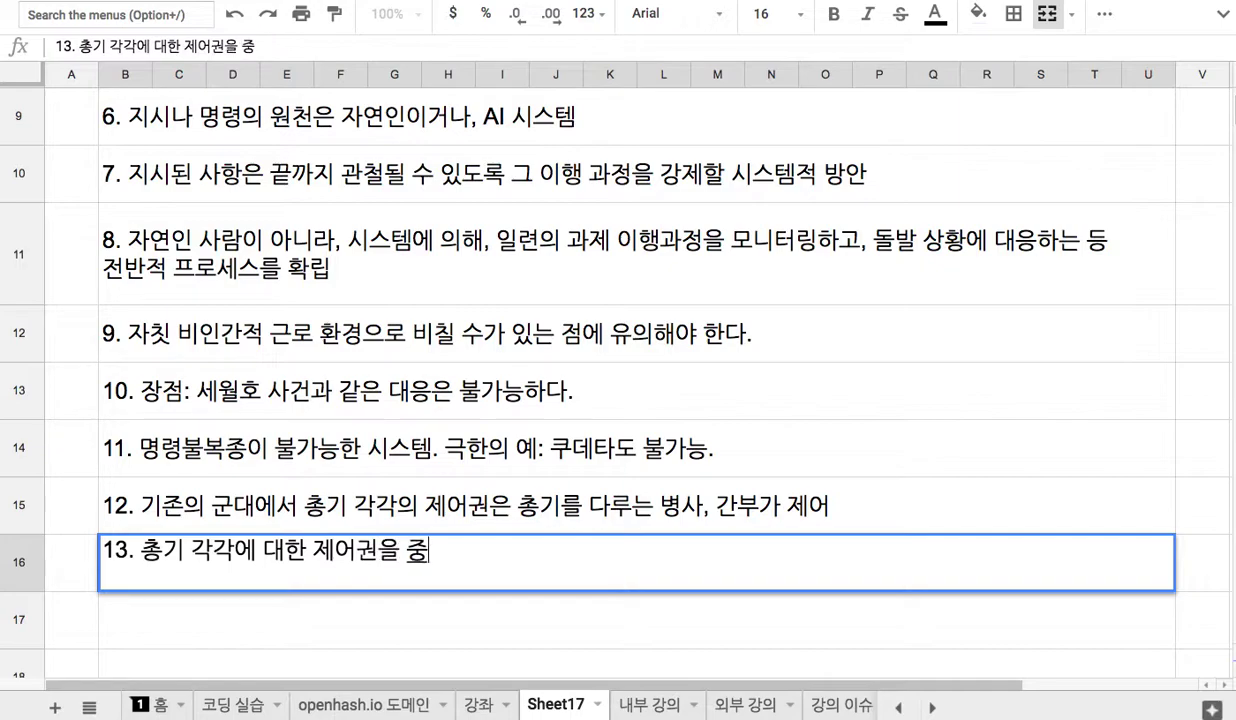
type("앙에서 가실 수")
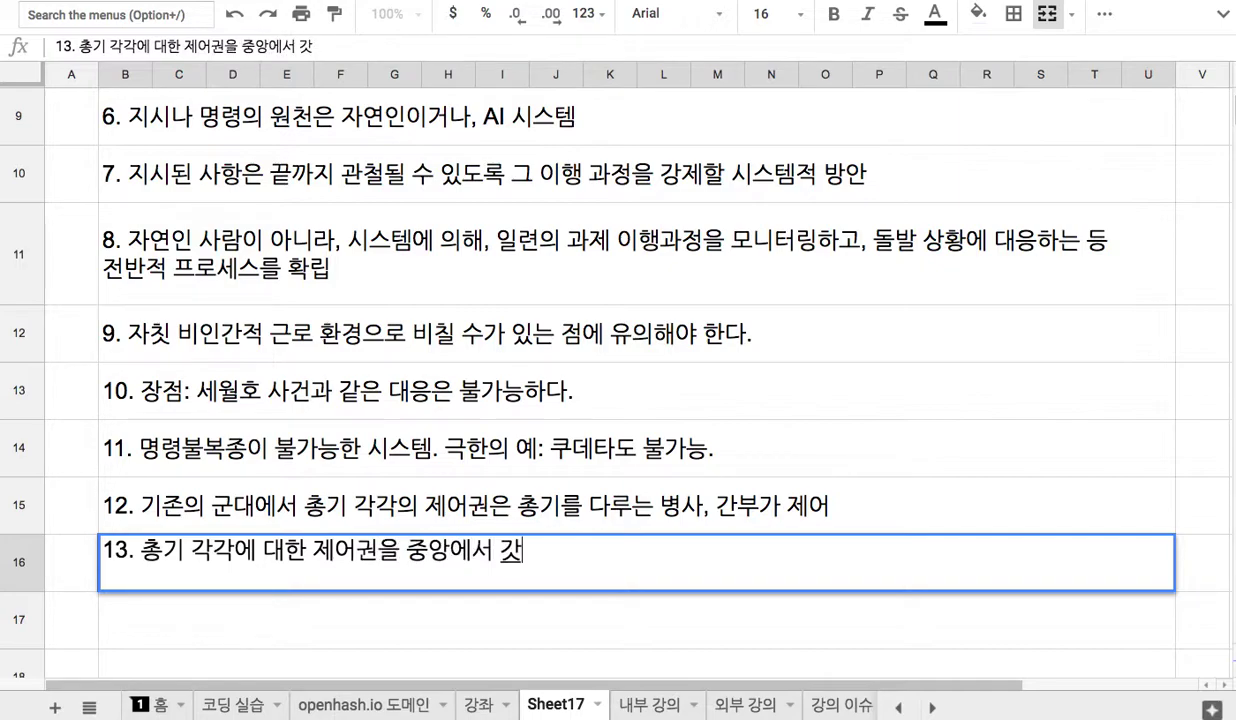
key("BackSpace")
key("BackSpace")
key("BackSpace")
type("지ㄹ ㅅ")
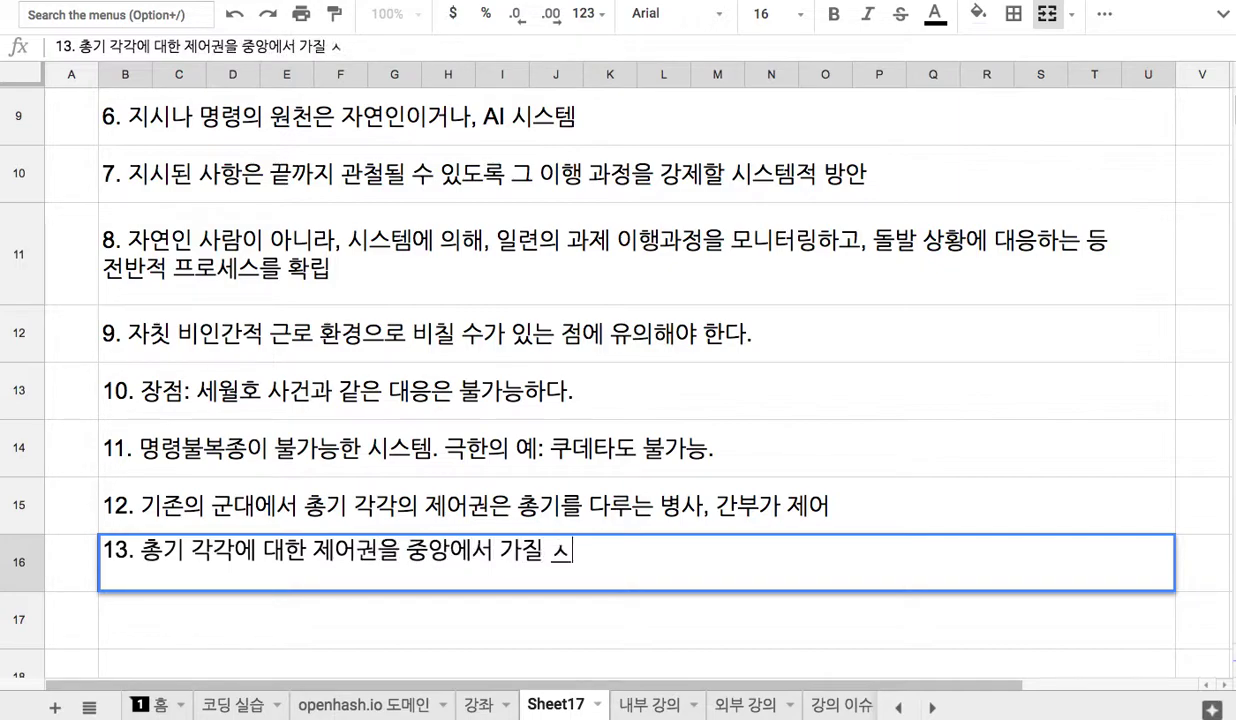
key("BackSpace")
key("BackSpace")
key("BackSpace")
key("BackSpace")
type("해ㅇ사")
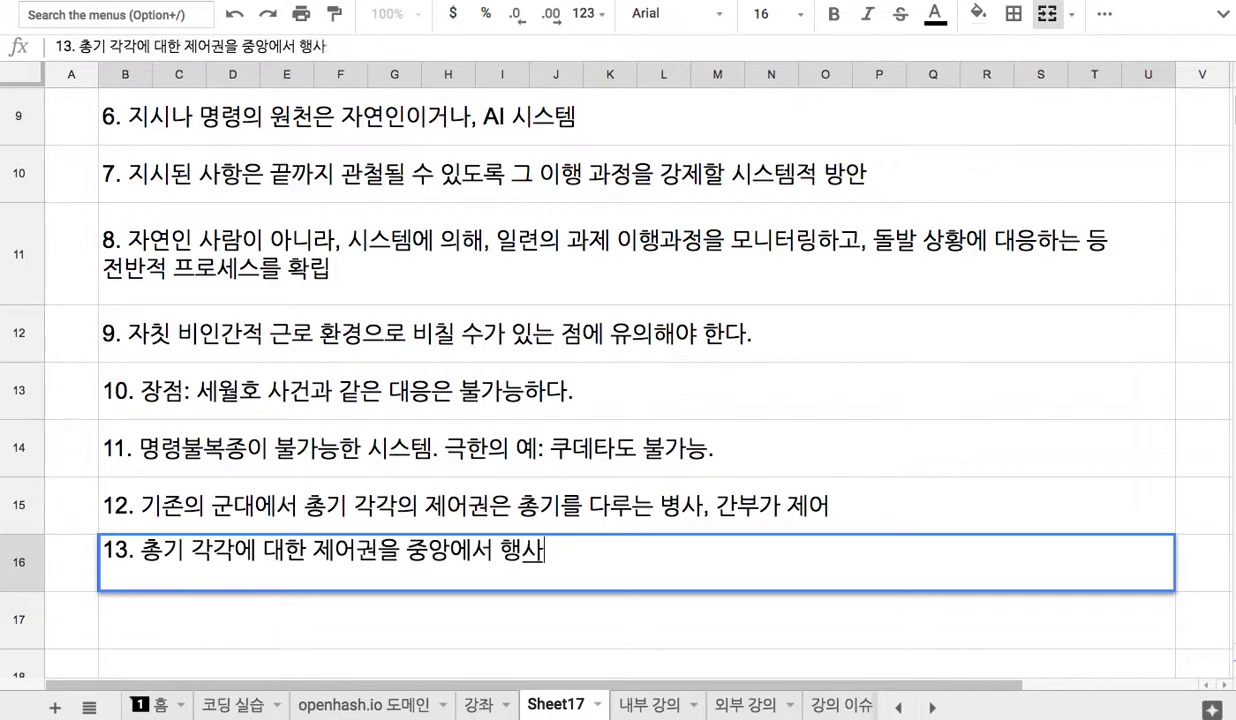
type(".")
Step: Insert "장착된 발사 장치에" before "대한" in item 13
left_click(256, 550)
type("정")
key("BackSpace")
key("BackSpace")
key("BackSpace")
type("장착")
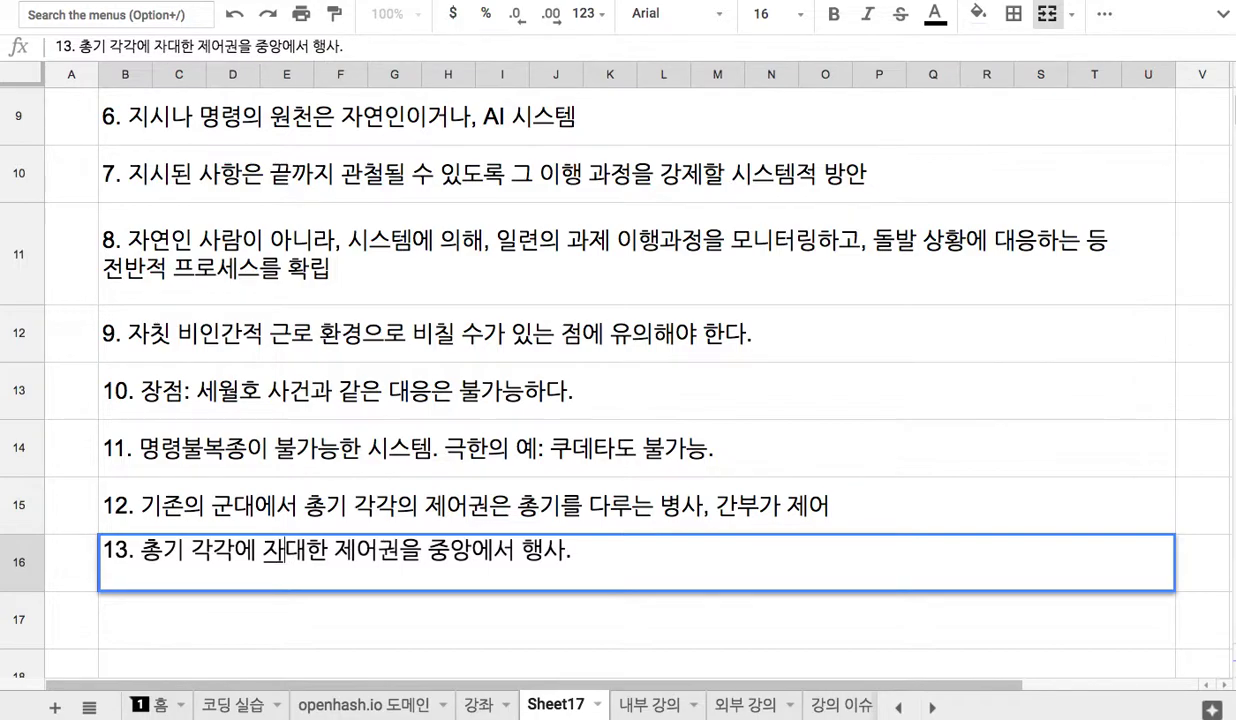
type("된 자")
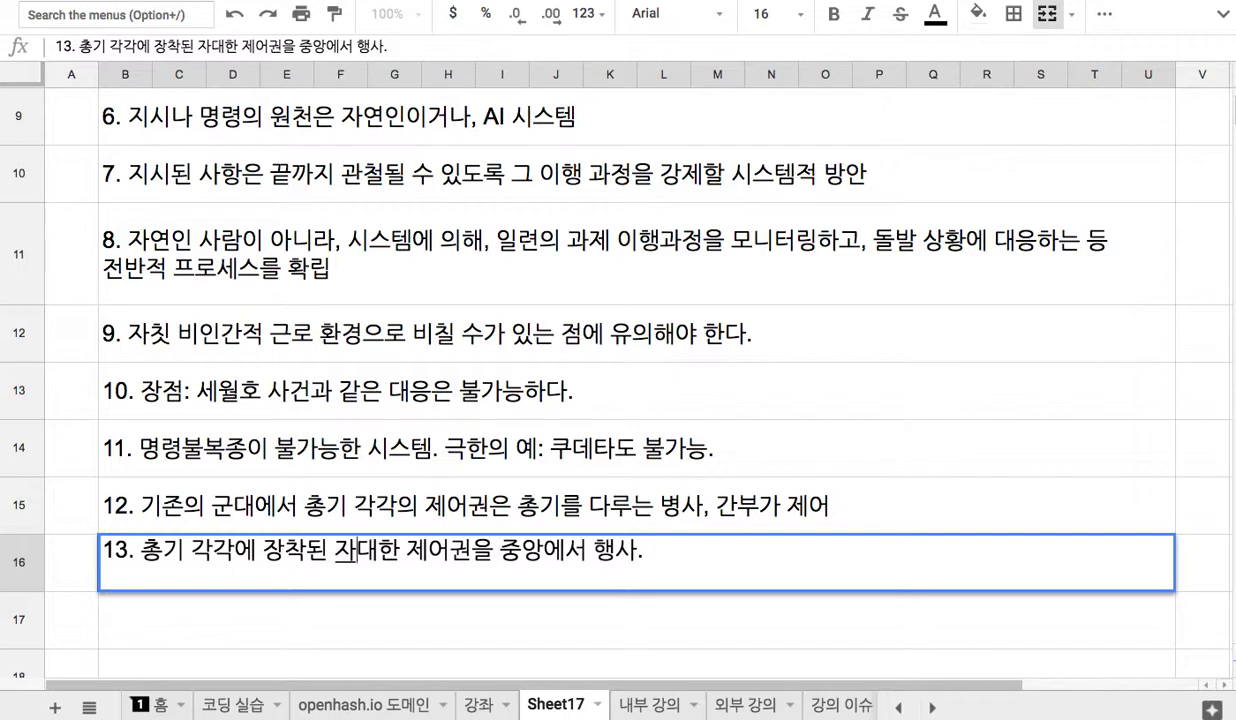
type("장치에")
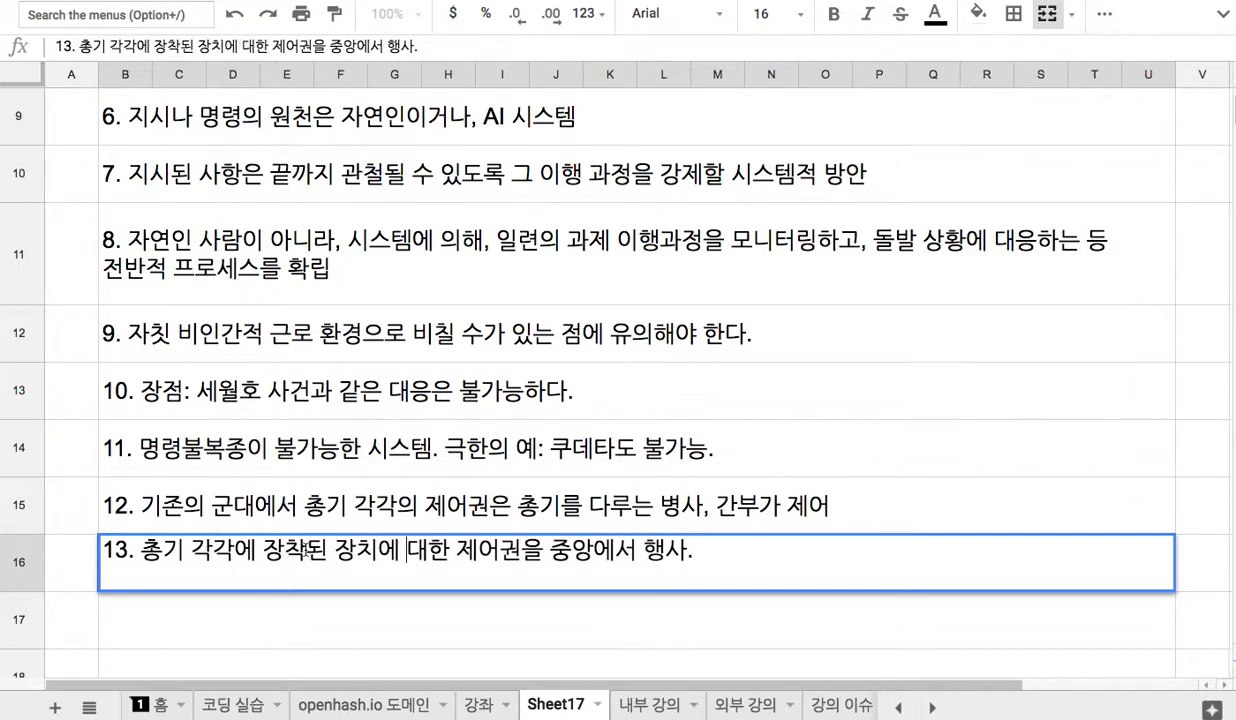
left_click(334, 550)
type("발사")
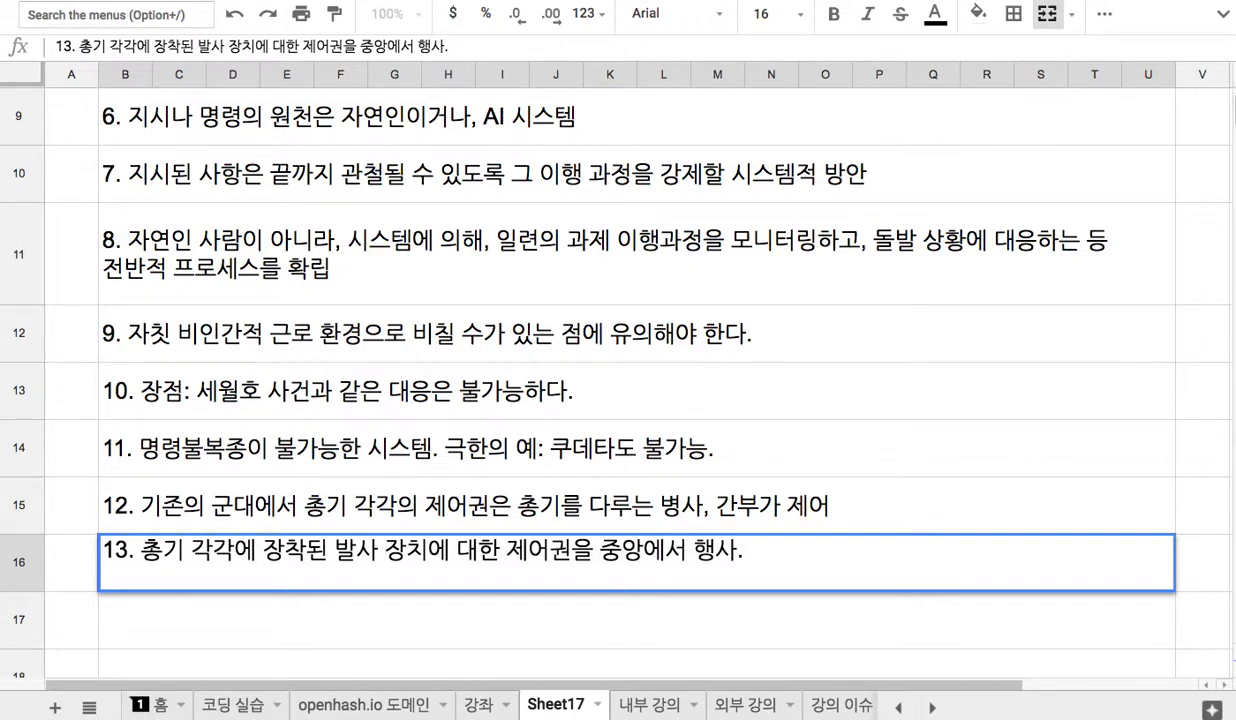
Step: Highlight "병사, 간부" in item 12 and the ending "중앙에서 행사." in item 13, leaving the text as is
left_click_drag(643, 552, 663, 558)
left_click(660, 500)
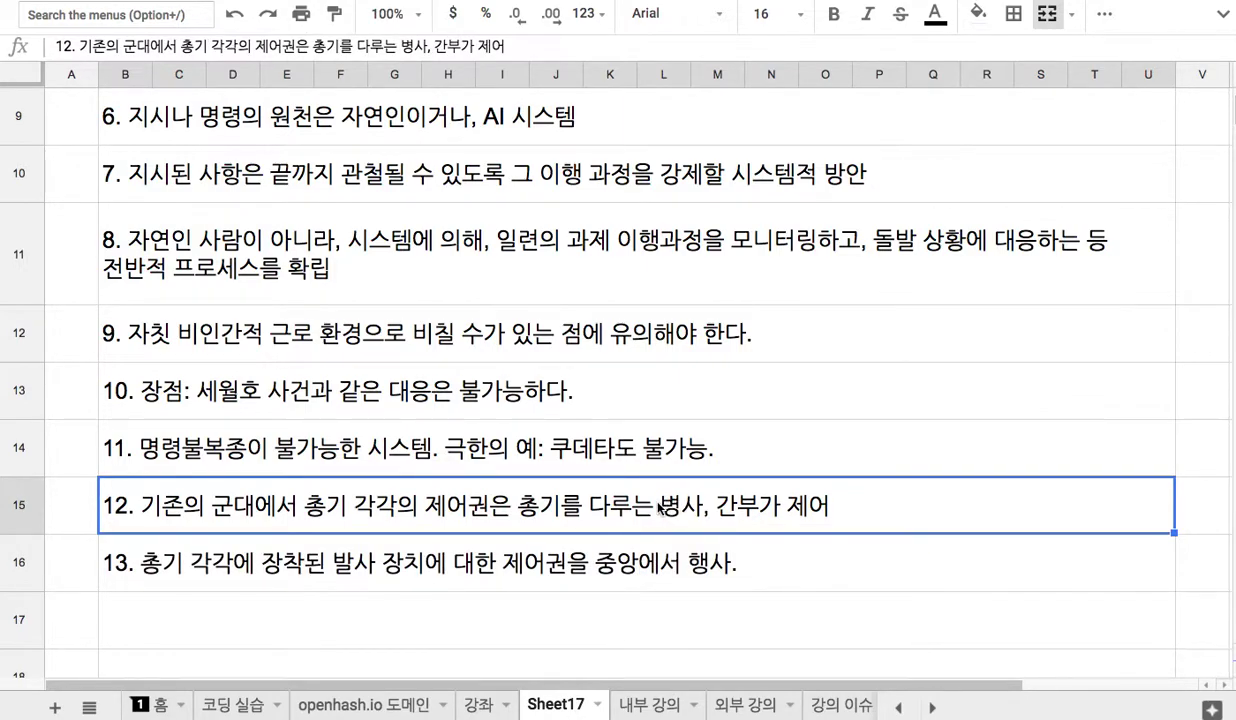
double_click(660, 505)
left_click_drag(664, 494, 757, 497)
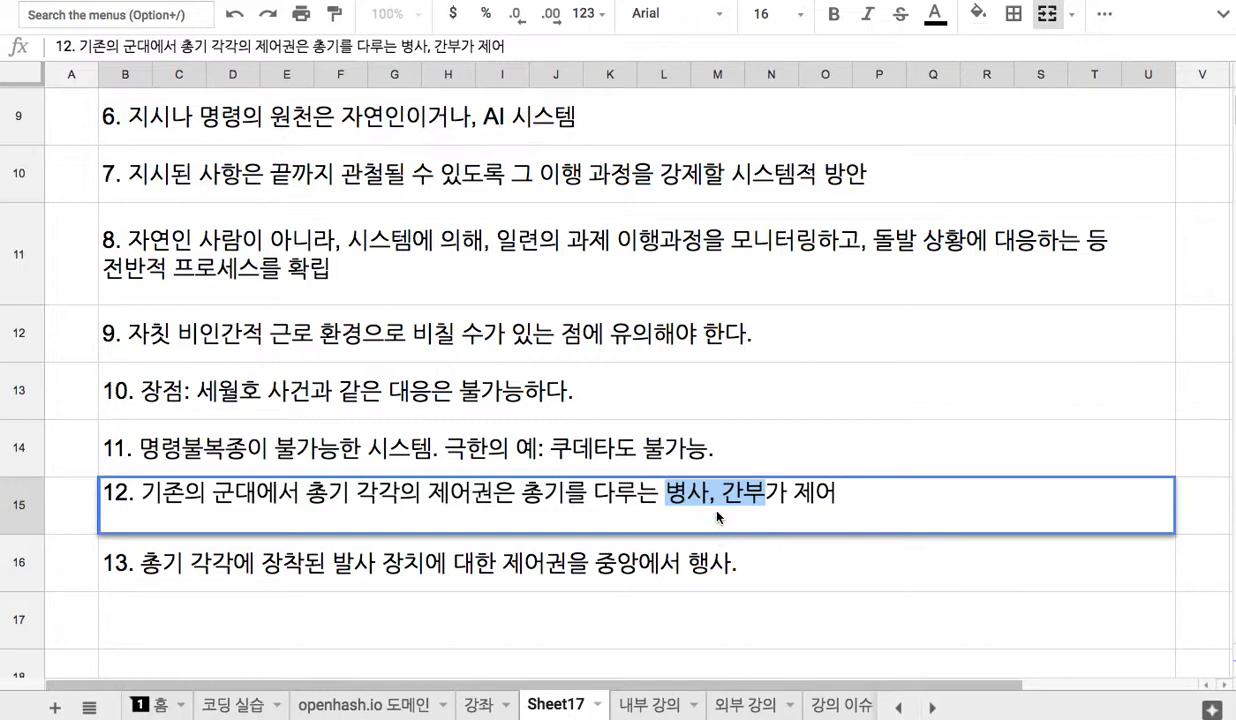
double_click(596, 555)
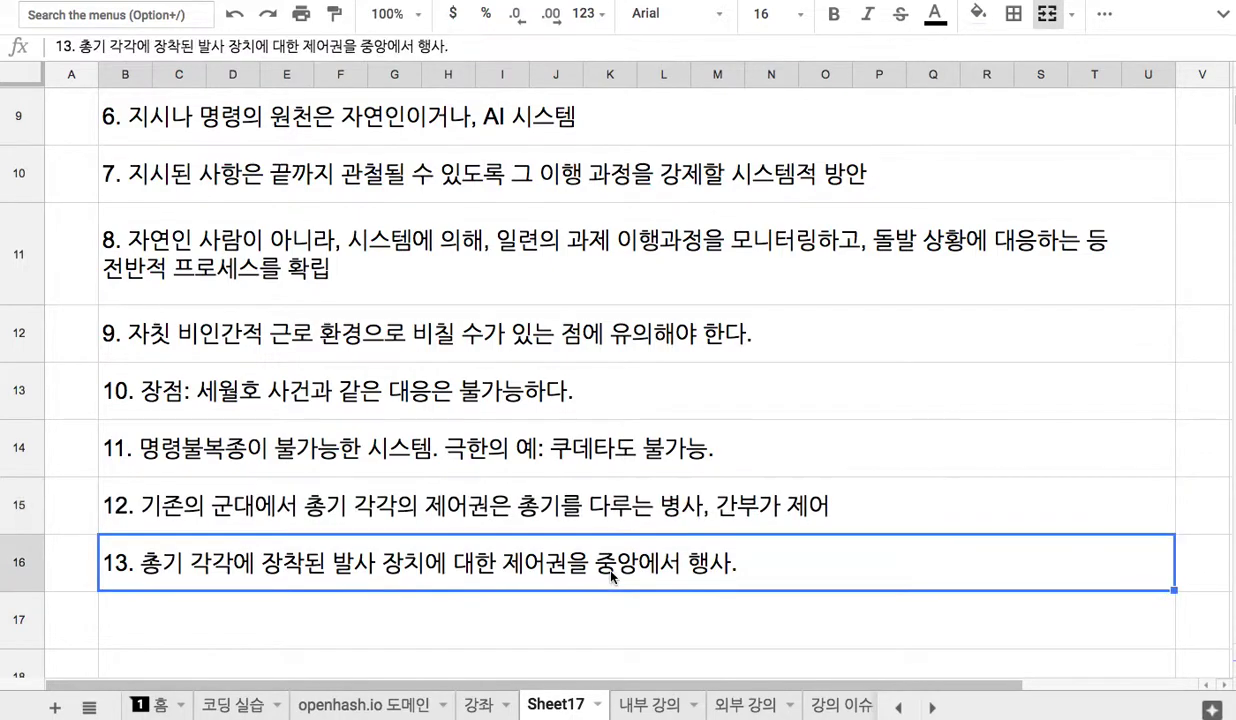
left_click_drag(601, 557, 745, 554)
left_click(745, 554)
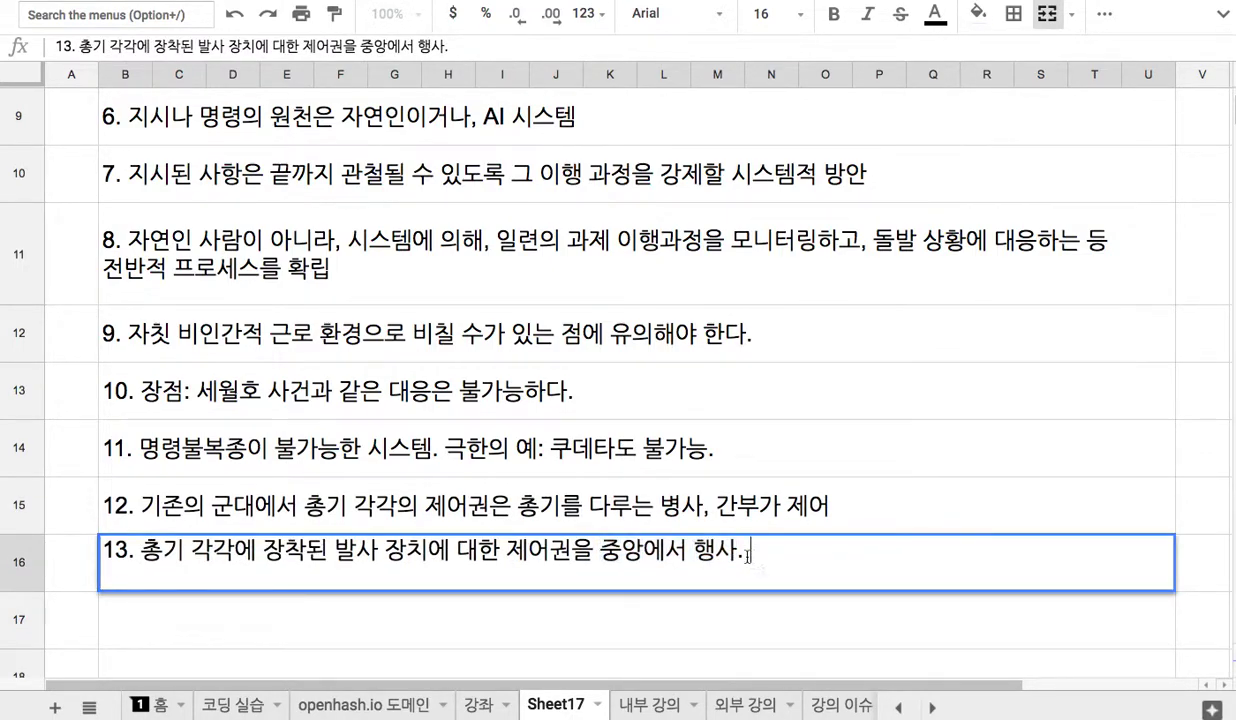
Step: Switch to the Command web page, highlight its "命" heading, and read the 코딩 실습 section below
scroll(712, 537, "up", 8)
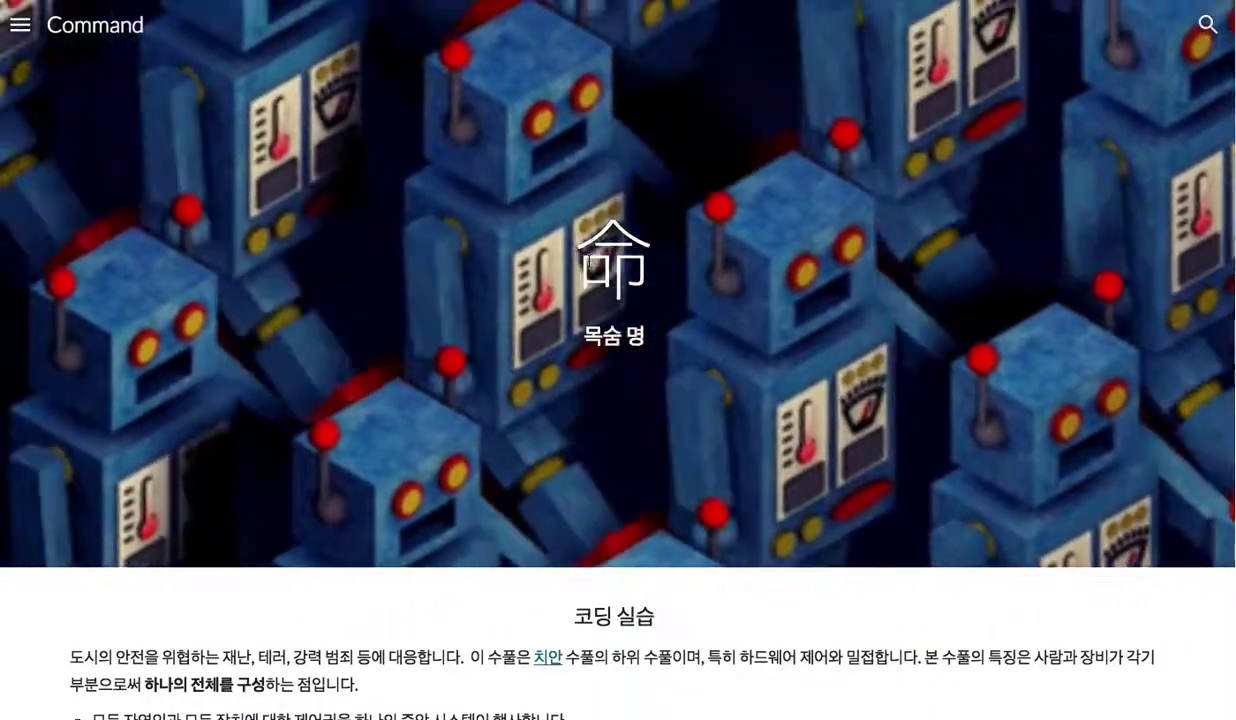
double_click(633, 265)
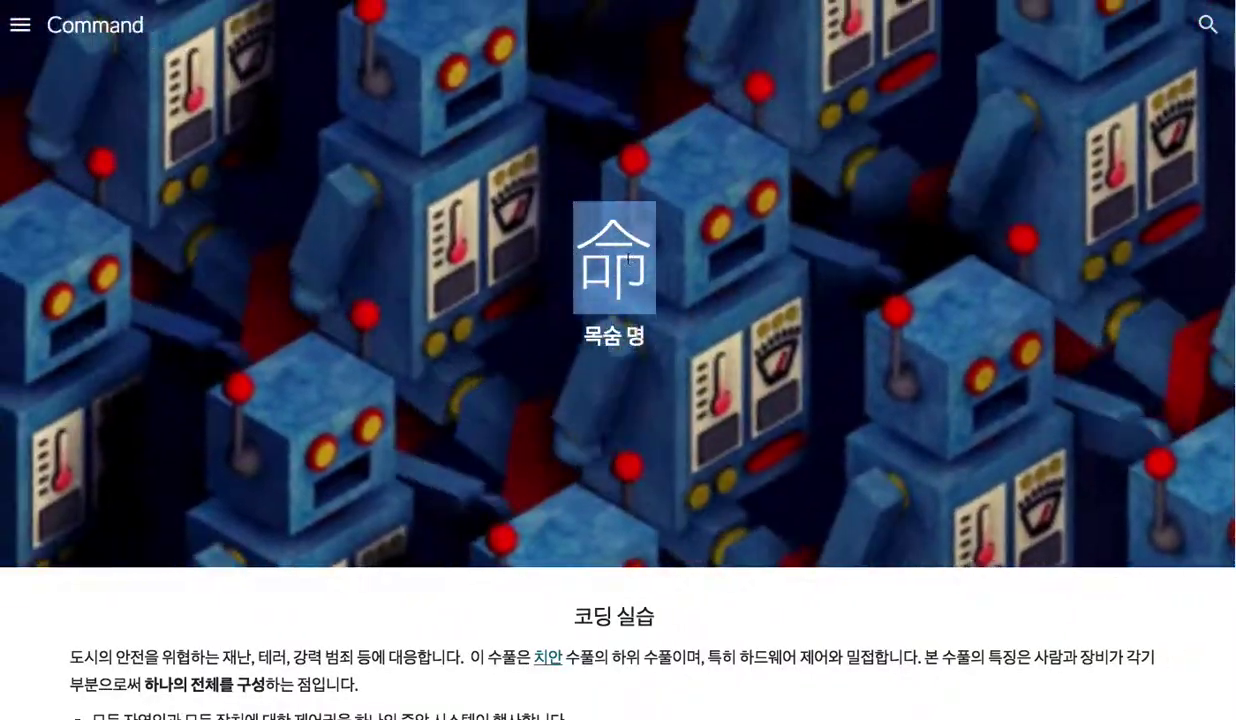
scroll(622, 250, "down", 1)
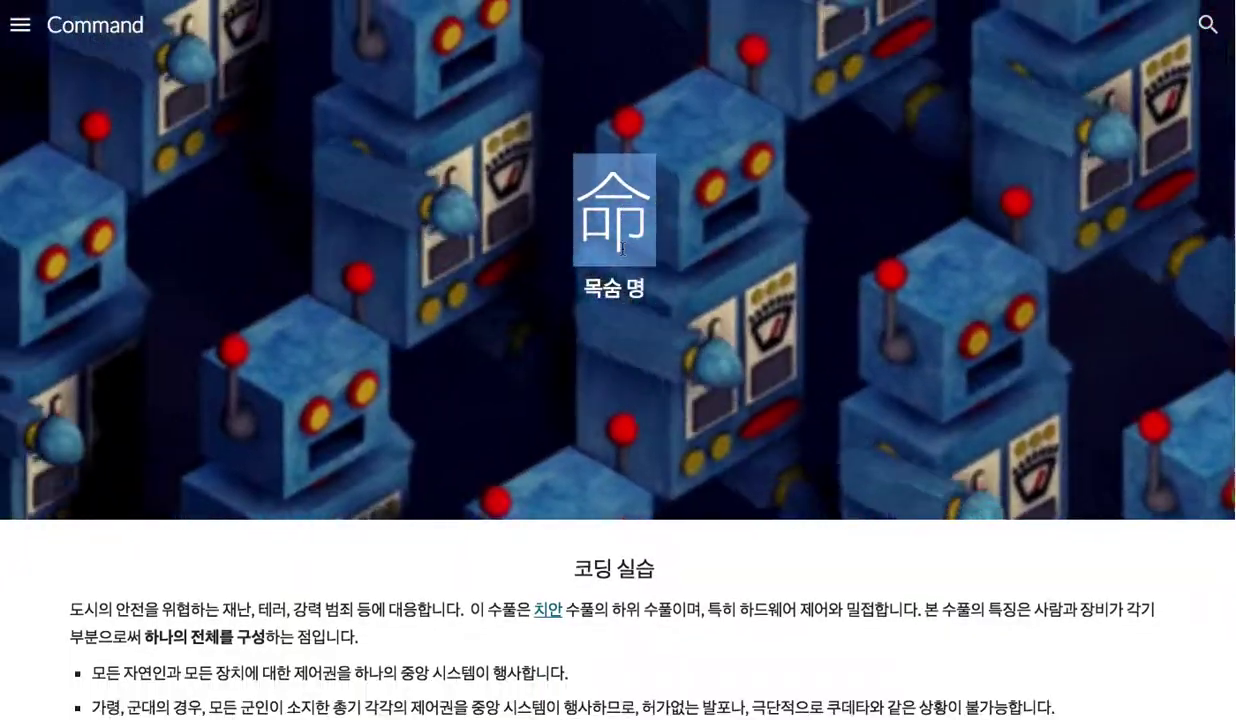
scroll(622, 251, "down", 1)
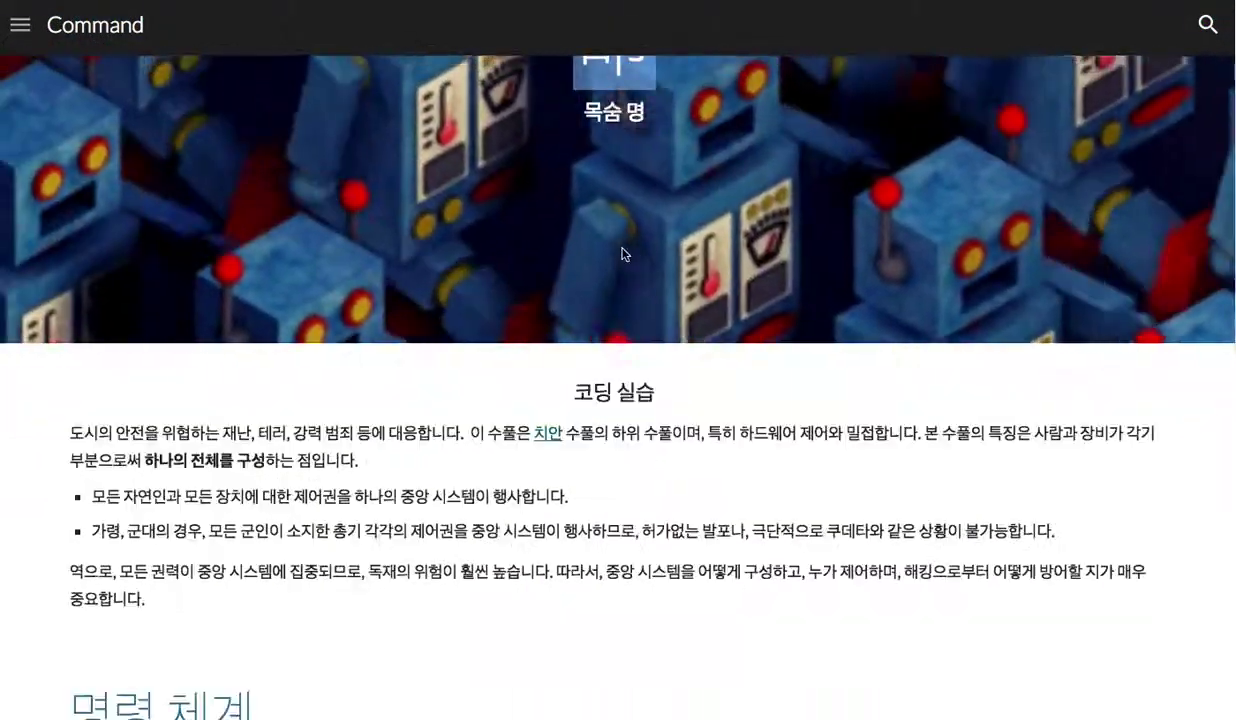
scroll(622, 254, "down", 4)
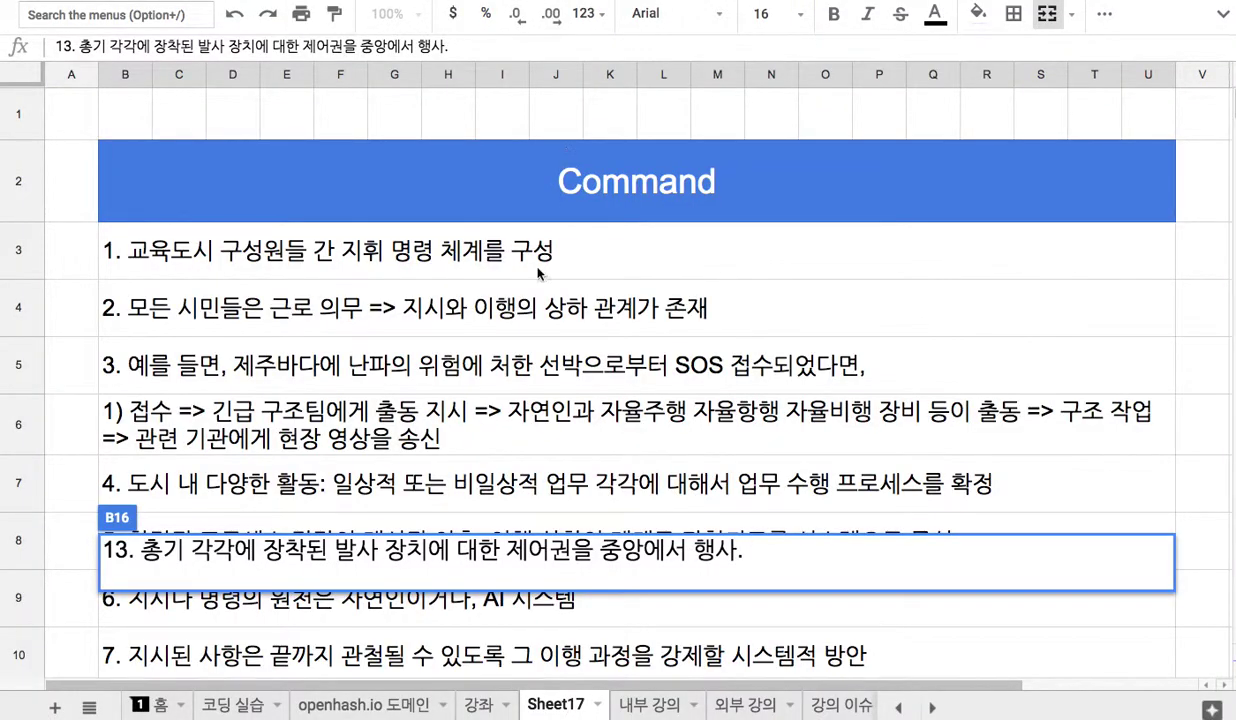
Step: Return to the Command notes in the spreadsheet, review them from item 2 down, and highlight the full text of item 9
left_click(508, 300)
scroll(510, 282, "down", 2)
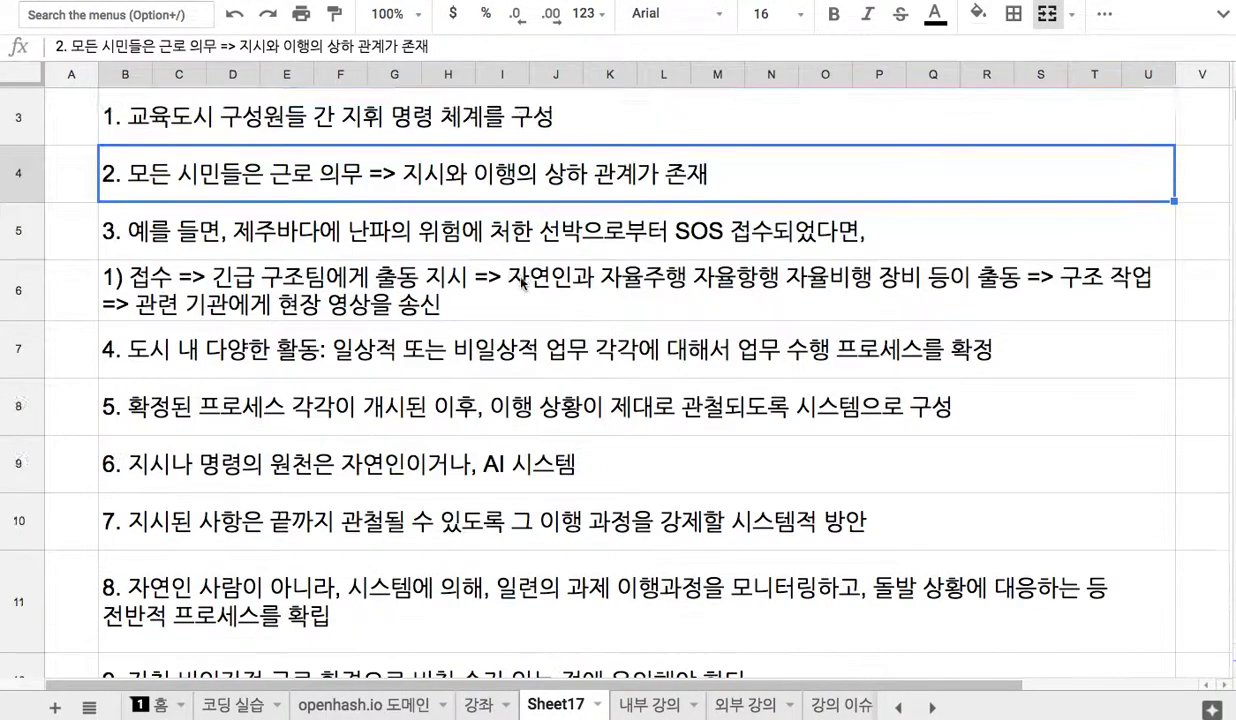
scroll(521, 283, "down", 3)
left_click(447, 510)
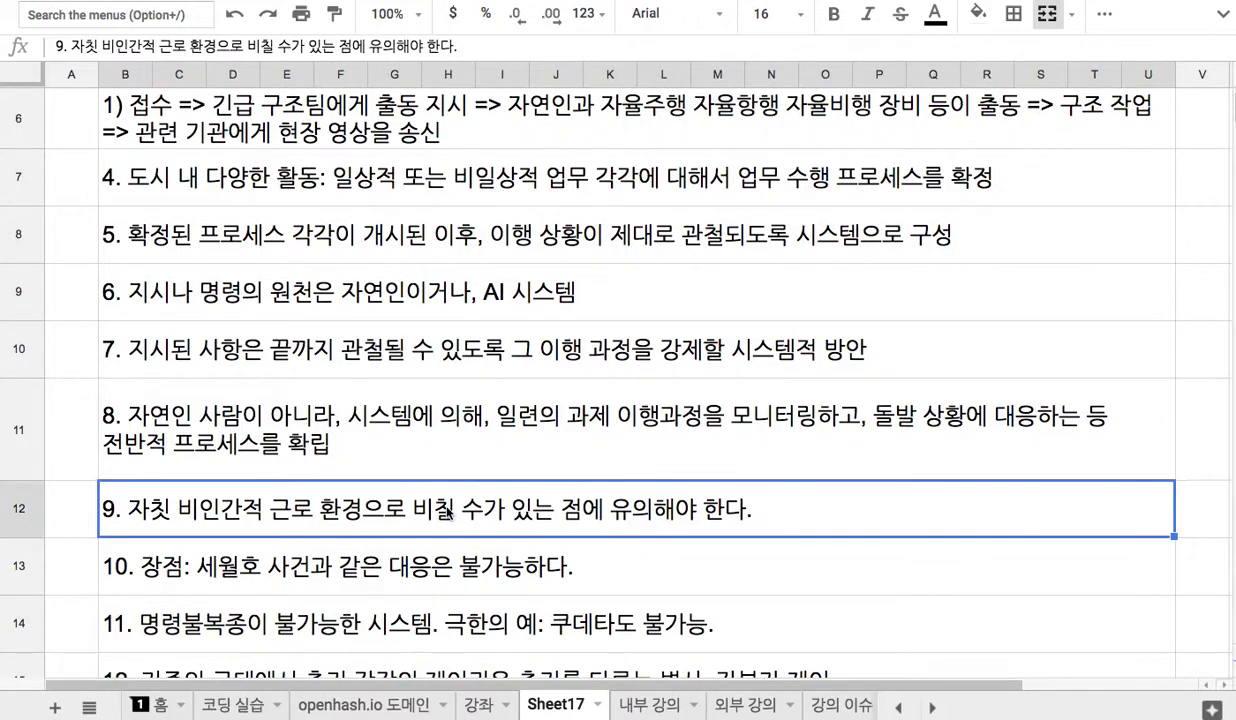
double_click(447, 510)
triple_click(430, 500)
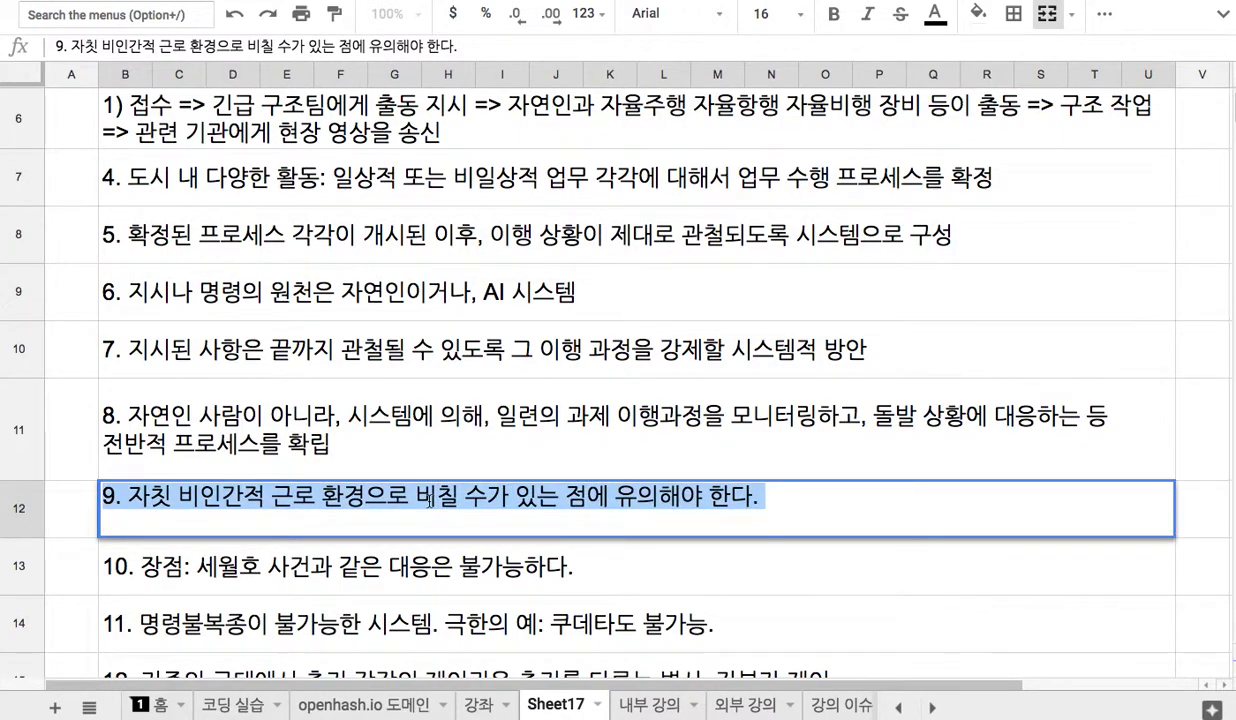
left_click(390, 497)
triple_click(393, 497)
triple_click(393, 497)
Step: Select items 11 and 12 in rows 14 and 15 to review them together
left_click(335, 443)
left_click(395, 542)
scroll(420, 475, "down", 3)
left_click_drag(425, 478, 430, 524)
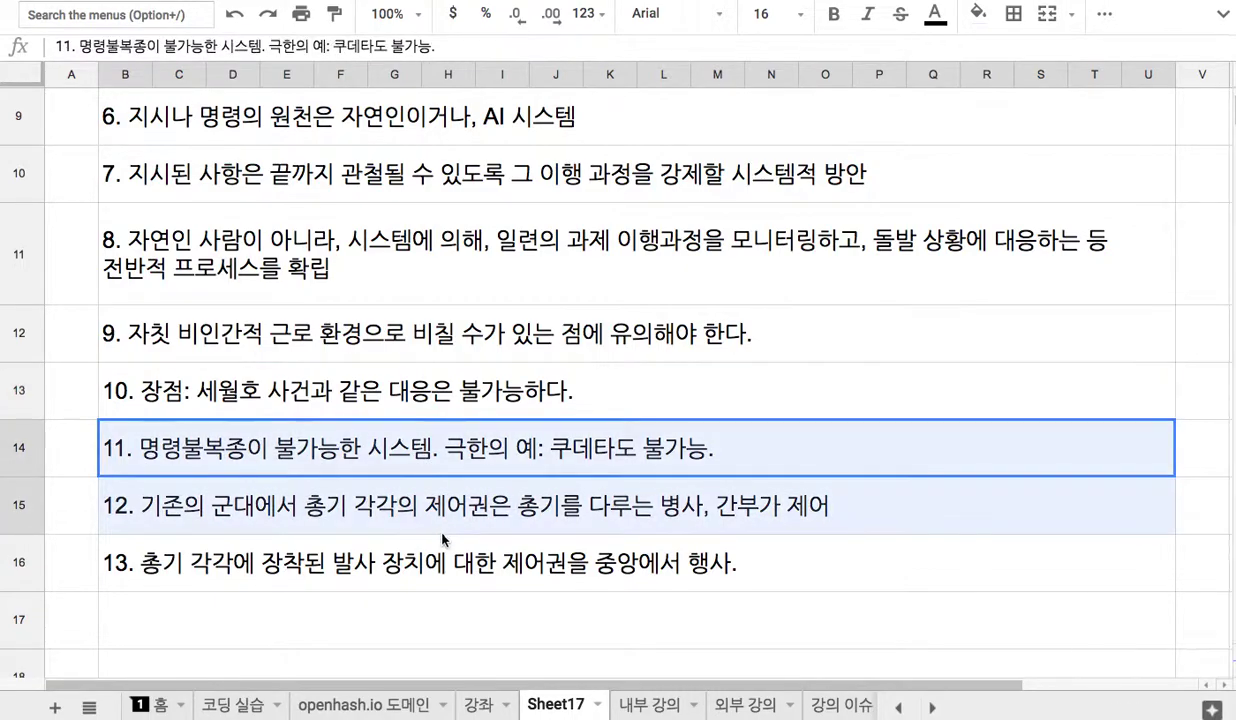